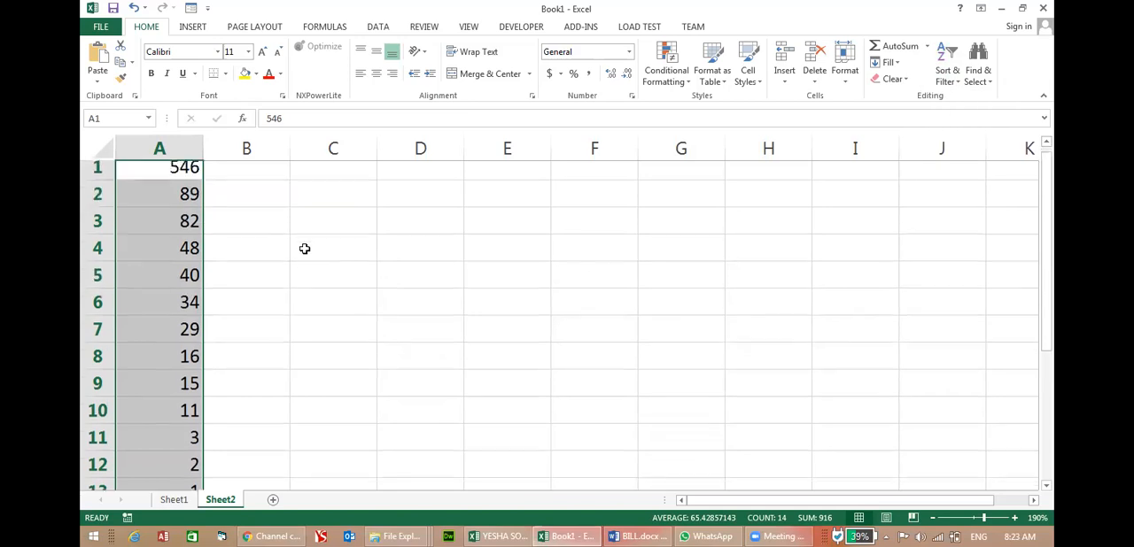
Enter today's date in C1, 01/01/2021 in C2 and 06/01/2021 in C3.
{"action": "left_click", "coordinate": [343, 179]}
{"action": "key", "text": "ctrl+semicolon"}
{"action": "key", "text": "Return"}
{"action": "type", "text": "0"}
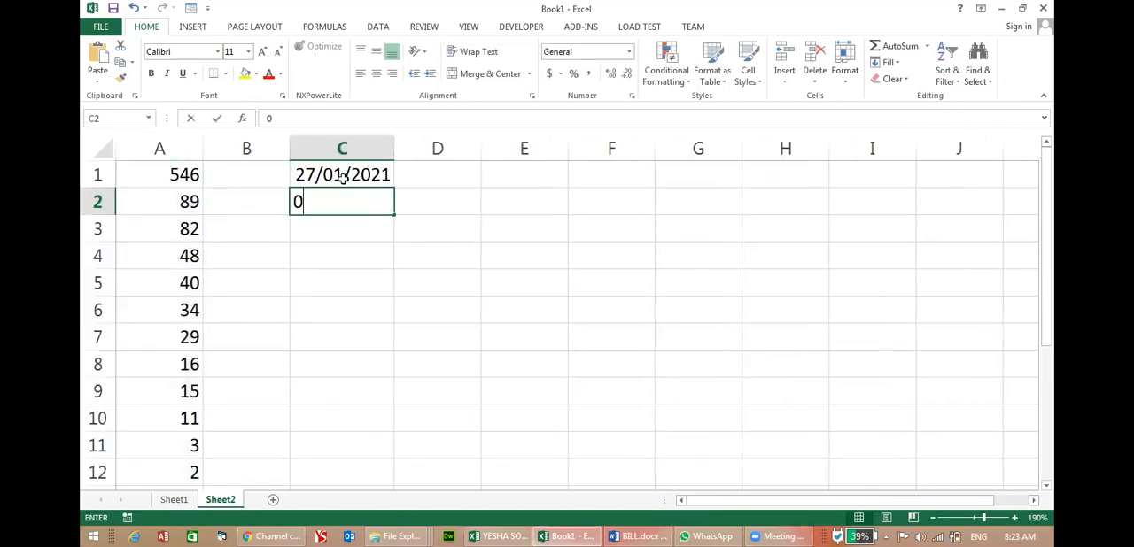
{"action": "type", "text": "1/01/20"}
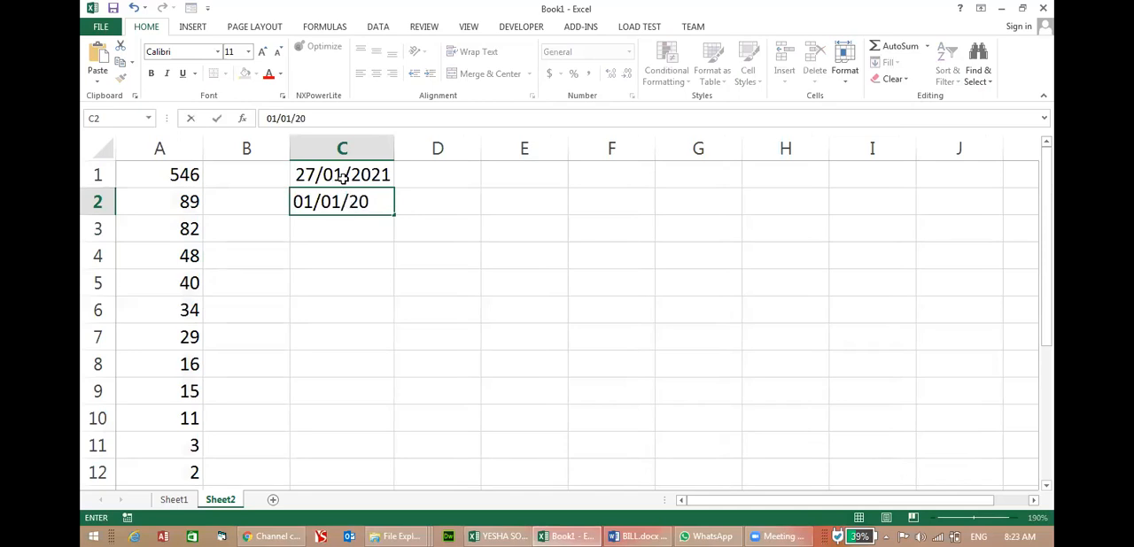
{"action": "type", "text": "21"}
{"action": "key", "text": "Return"}
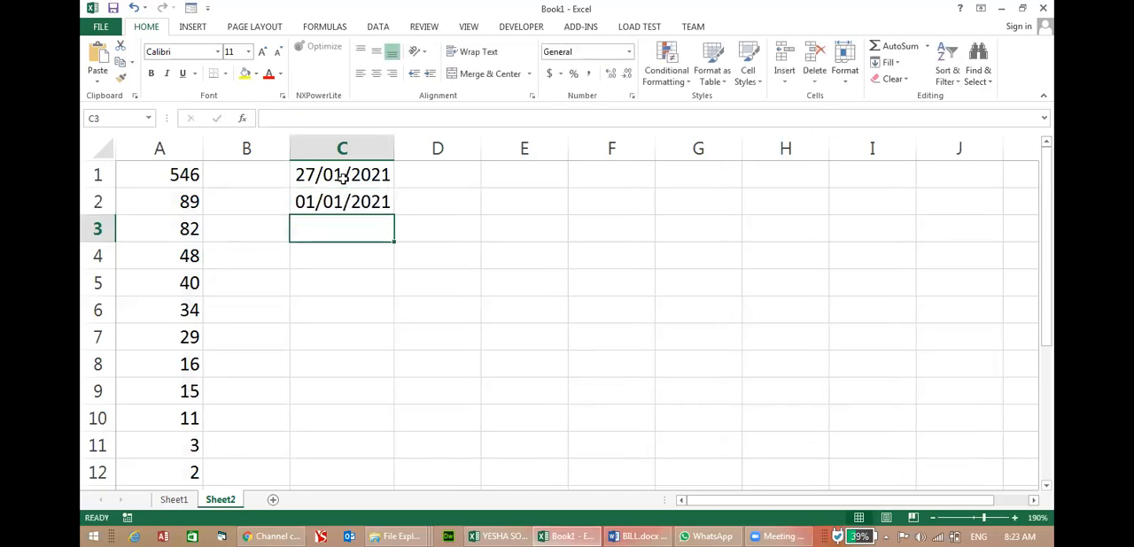
{"action": "type", "text": "06/01/2021"}
{"action": "key", "text": "Return"}
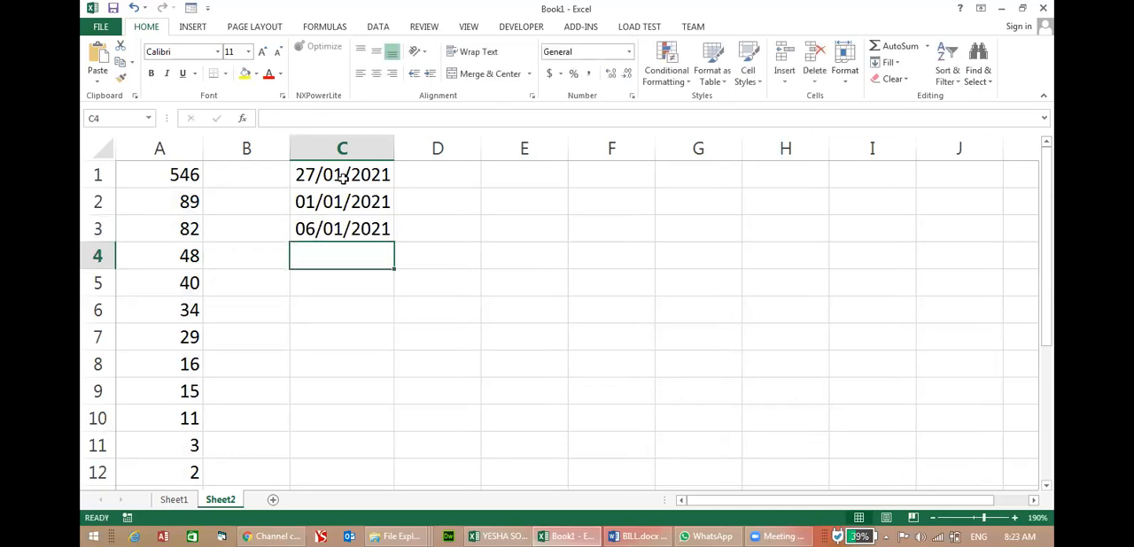
Calculate two more dates with the formulas =C3+1 in C4 and =C4-5 in C5.
{"action": "type", "text": "=C3+1"}
{"action": "key", "text": "Return"}
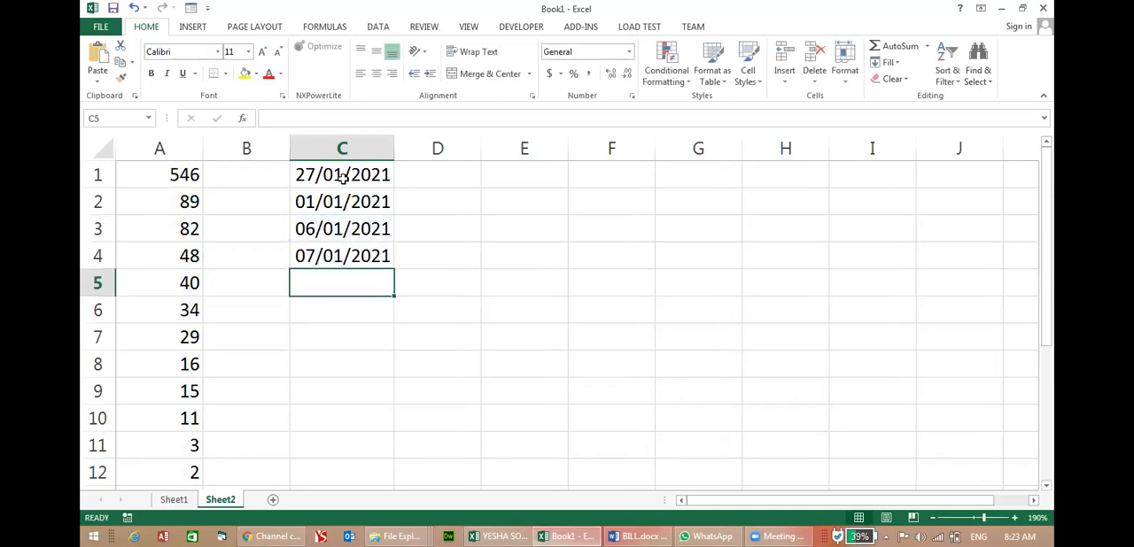
{"action": "type", "text": "=C4"}
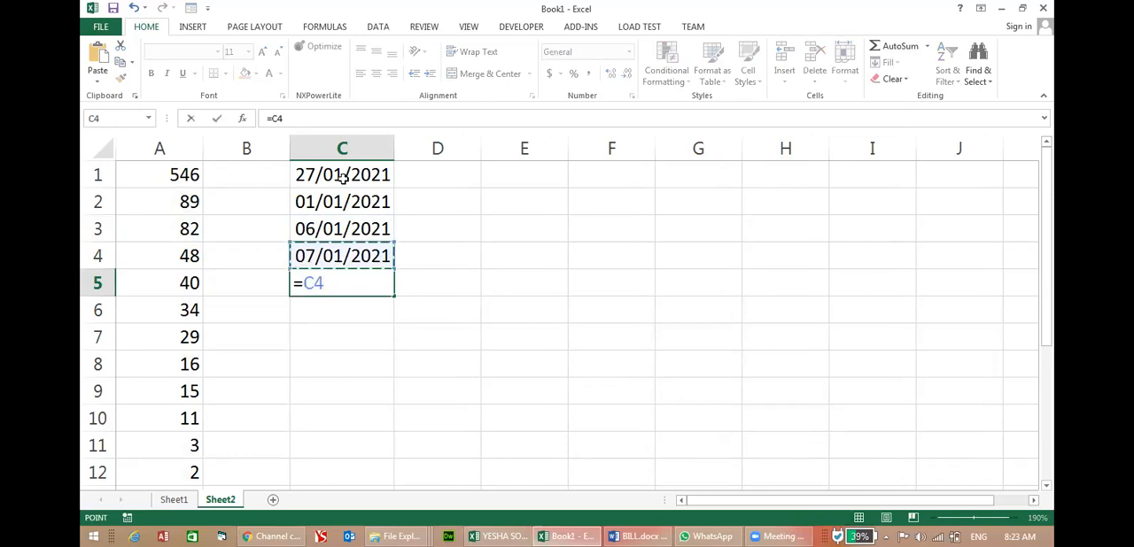
{"action": "key", "text": "Return"}
{"action": "key", "text": "Up"}
{"action": "key", "text": "F2"}
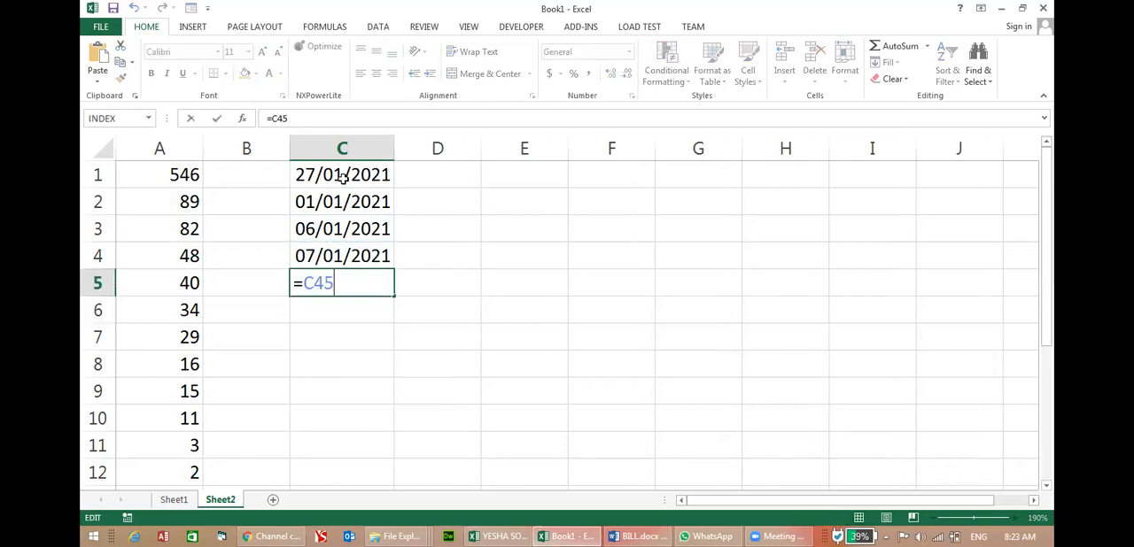
{"action": "type", "text": "-5"}
{"action": "key", "text": "Return"}
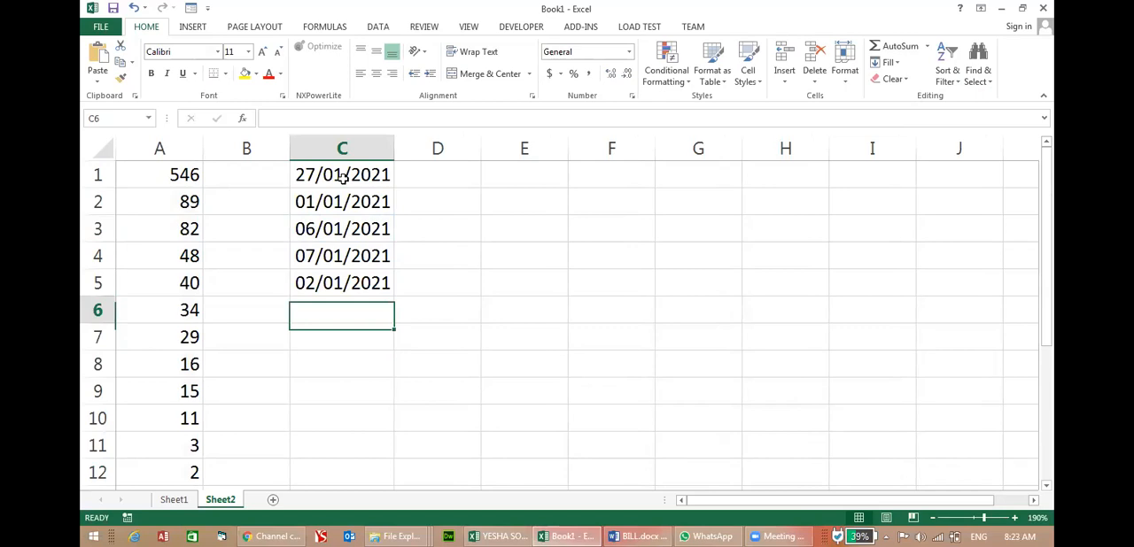
Enter the dates 18/10/2020, 16/10/2020 and 26/01/2000 in cells C6 to C8.
{"action": "type", "text": "18"}
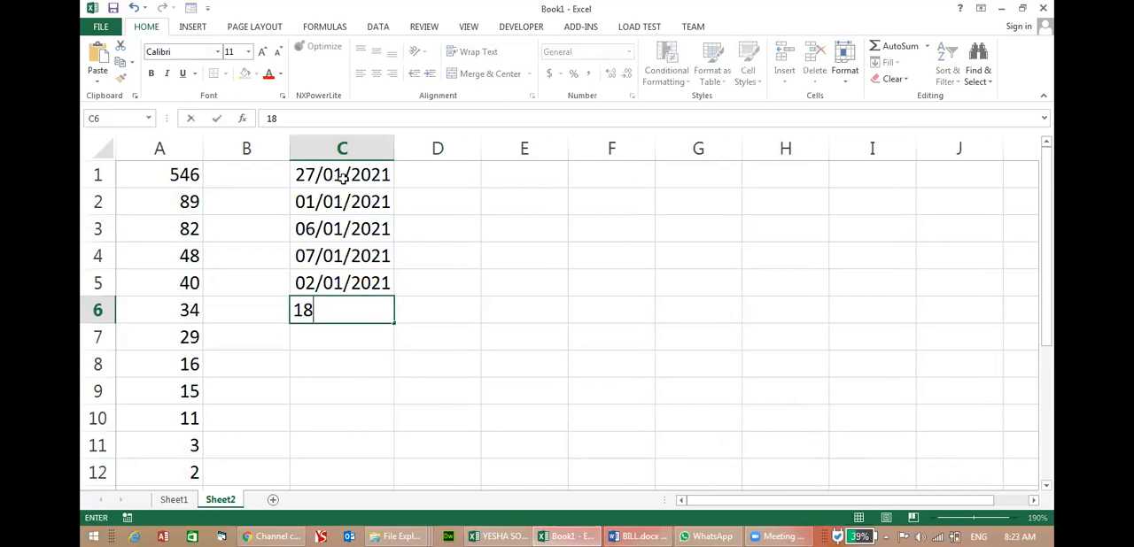
{"action": "type", "text": "/10/2020"}
{"action": "key", "text": "Return"}
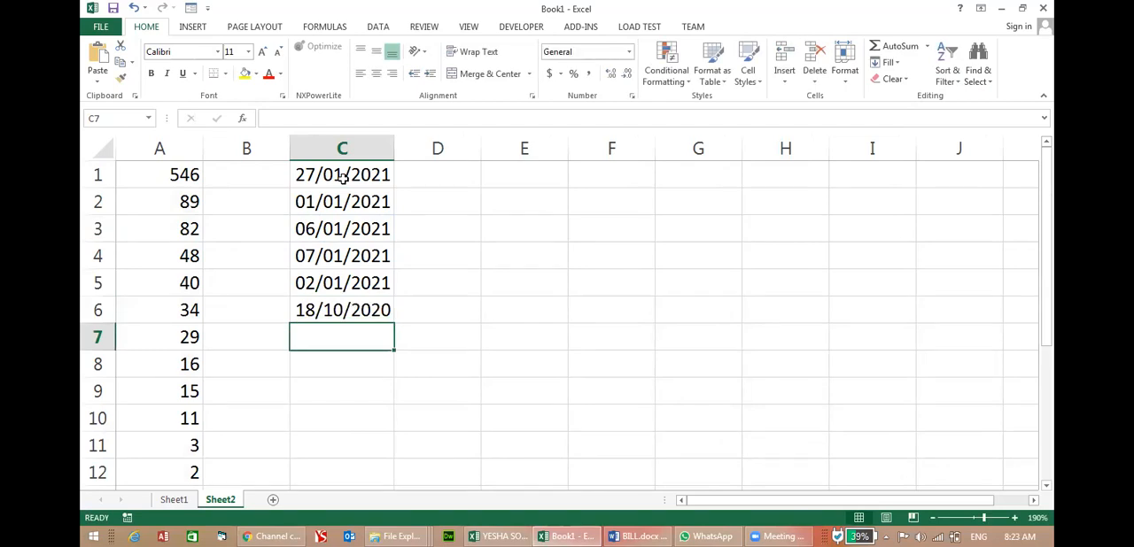
{"action": "type", "text": "16/10/202"}
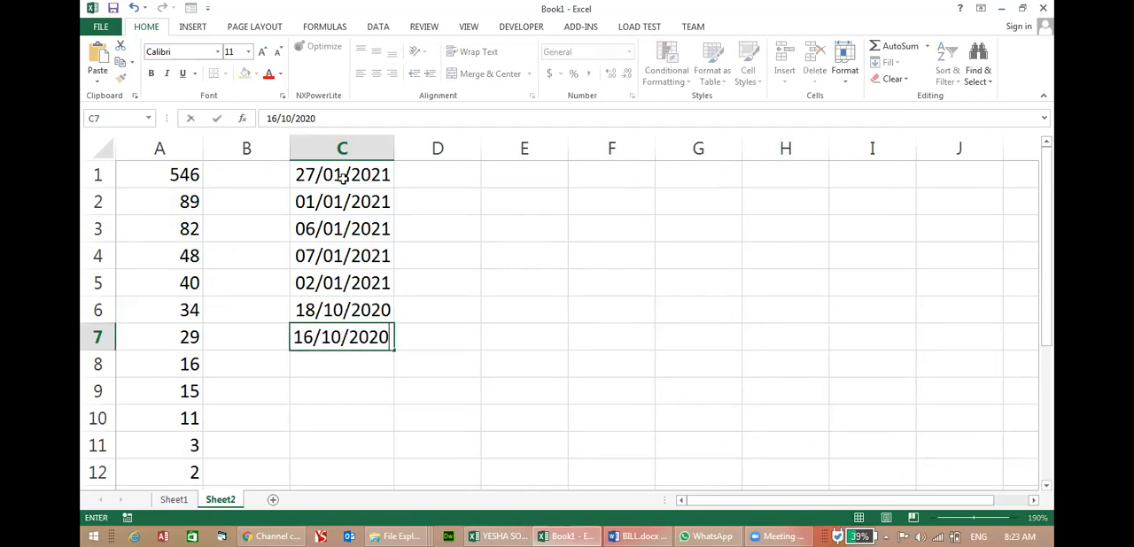
{"action": "type", "text": "0"}
{"action": "key", "text": "Return"}
{"action": "type", "text": "26/01"}
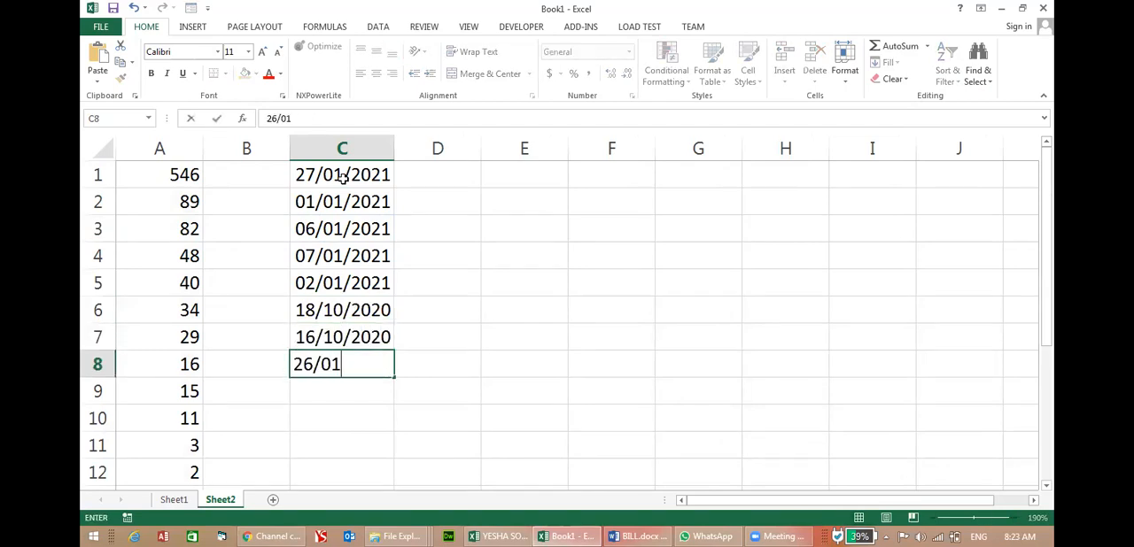
{"action": "type", "text": "/2000"}
{"action": "key", "text": "Return"}
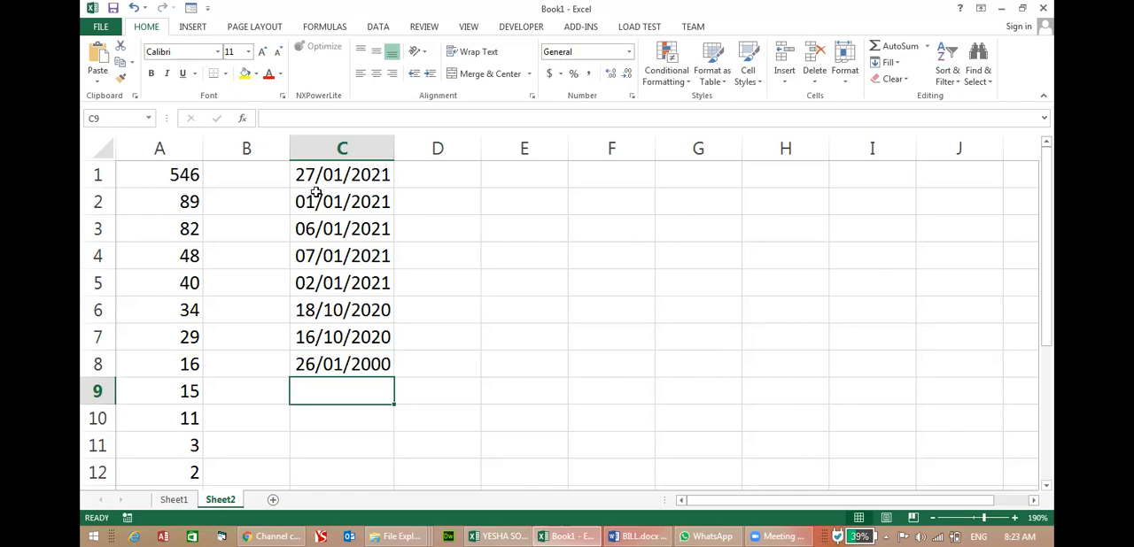
Sort the dates in C1:C8 from oldest to newest.
{"action": "left_click_drag", "start_coordinate": [332, 176], "coordinate": [331, 368]}
{"action": "left_click", "coordinate": [946, 77]}
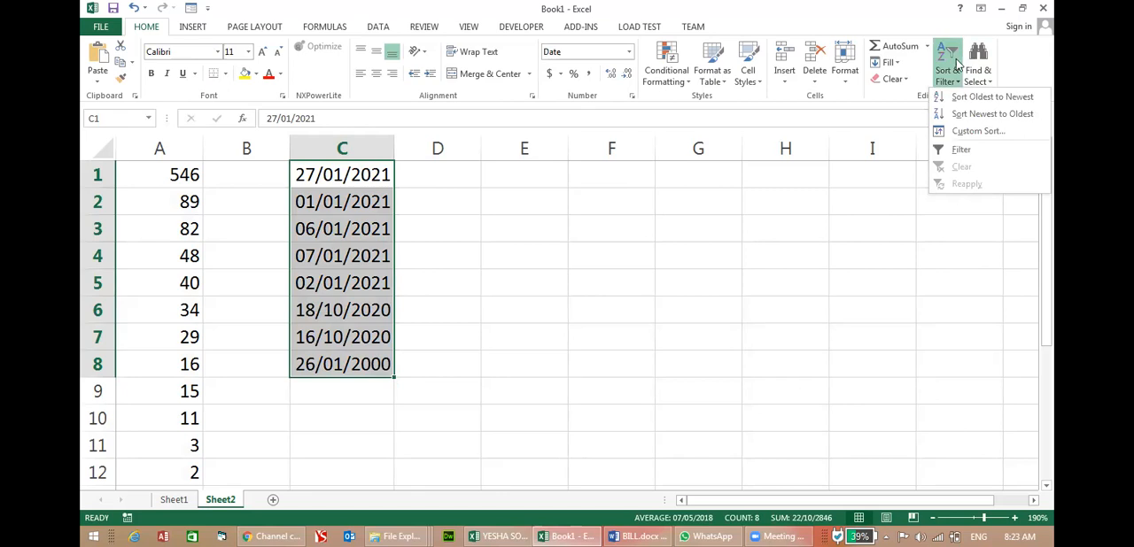
{"action": "left_click", "coordinate": [989, 96]}
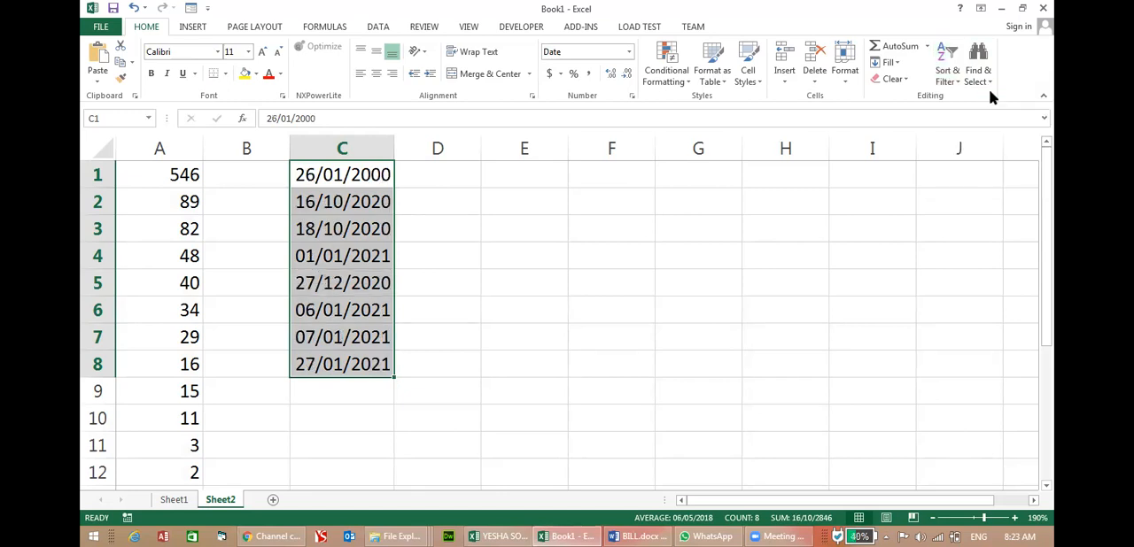
Re-sort the dates in column C from newest to oldest.
{"action": "left_click", "coordinate": [983, 77]}
{"action": "left_click", "coordinate": [944, 78]}
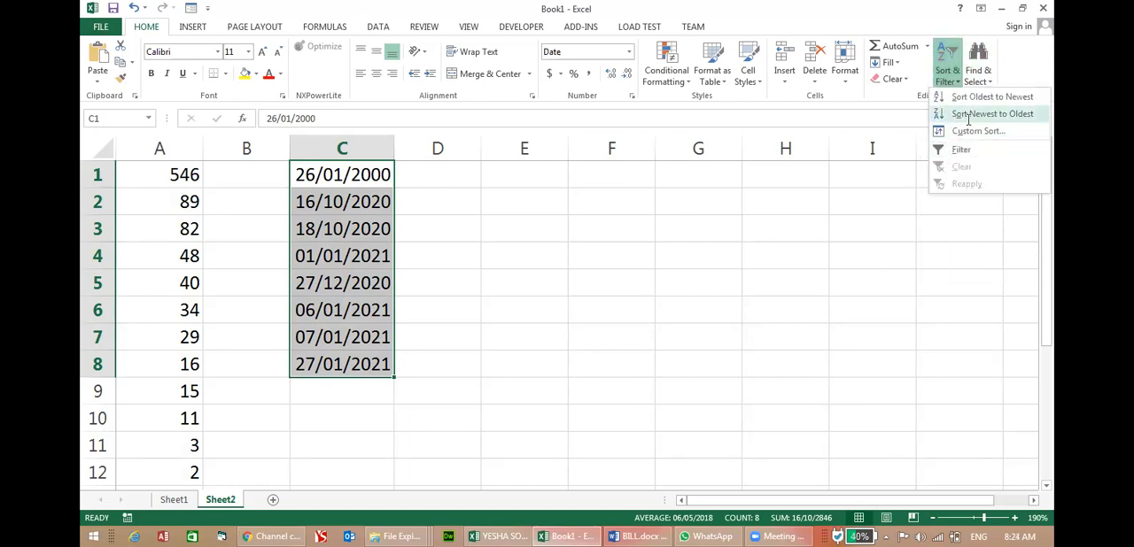
{"action": "left_click", "coordinate": [969, 115]}
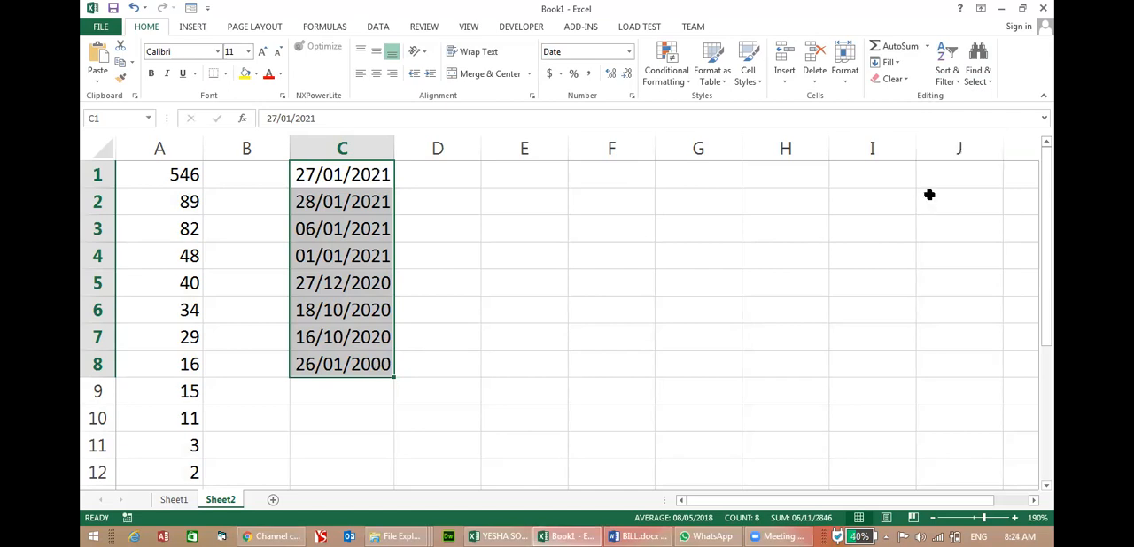
Enter a person's first name in cell E1.
{"action": "left_click", "coordinate": [537, 171]}
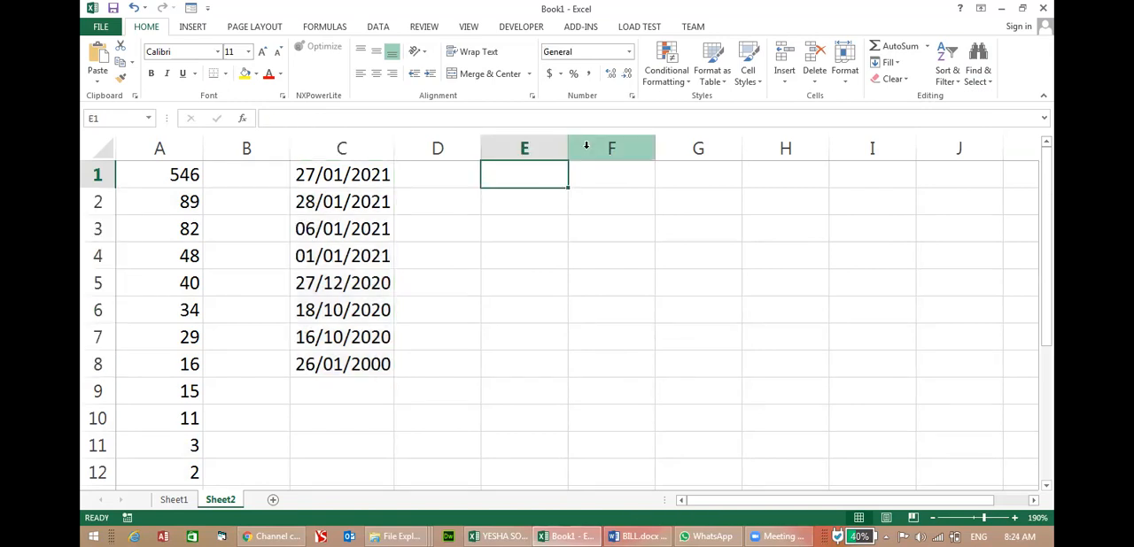
{"action": "type", "text": "kapil"}
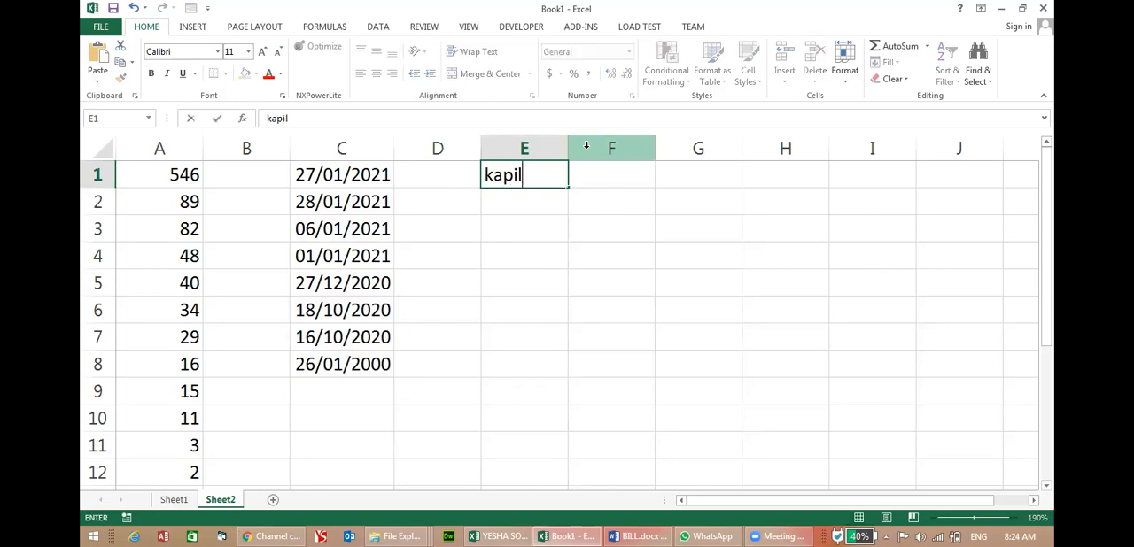
{"action": "key", "text": "Return"}
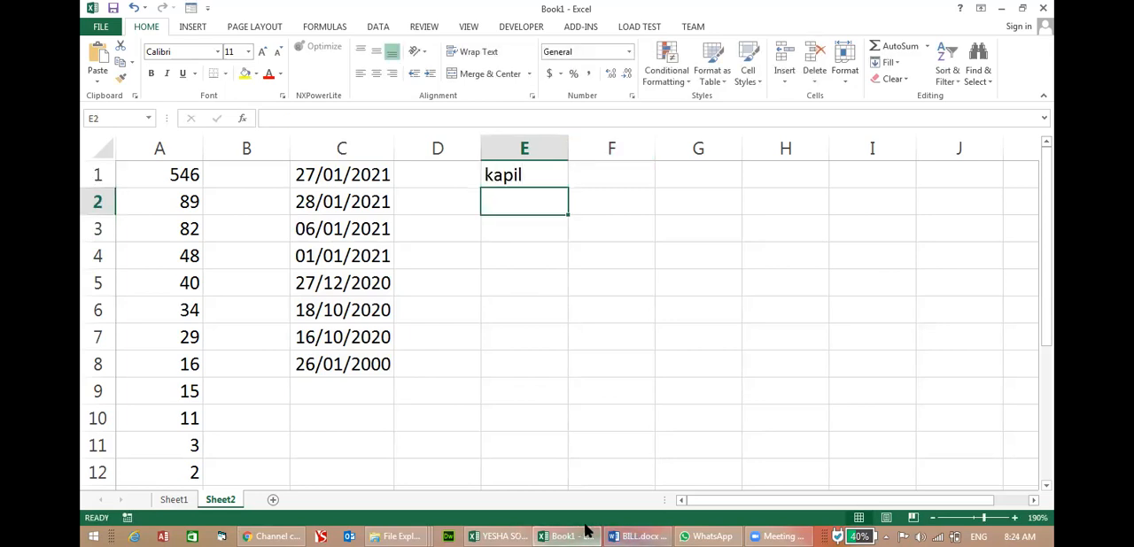
Open the List.xlsx workbook from the desktop and bring it to the front.
{"action": "left_click", "coordinate": [517, 533]}
{"action": "left_click", "coordinate": [516, 531]}
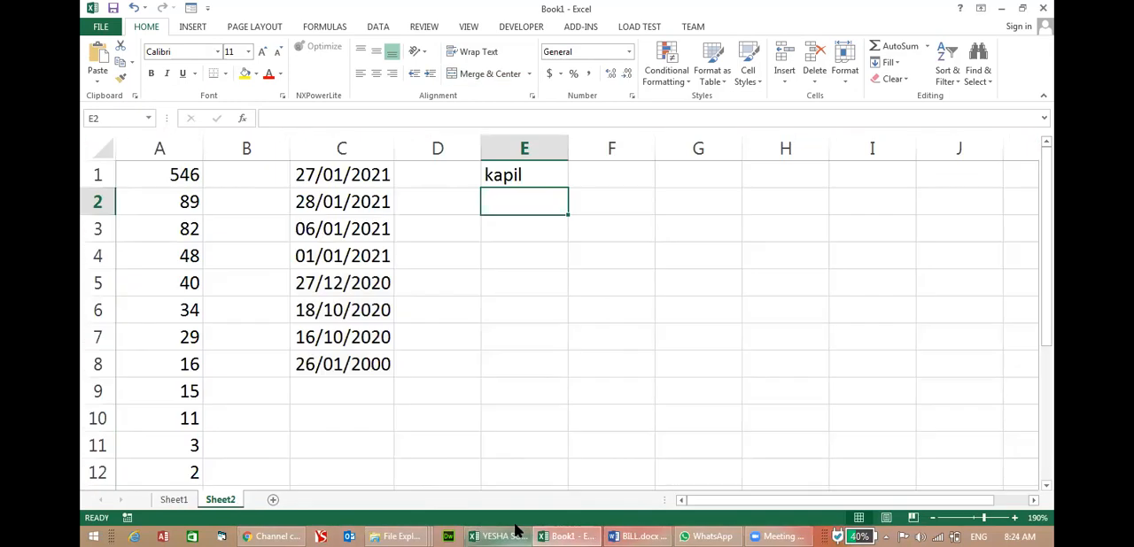
{"action": "left_click", "coordinate": [534, 530]}
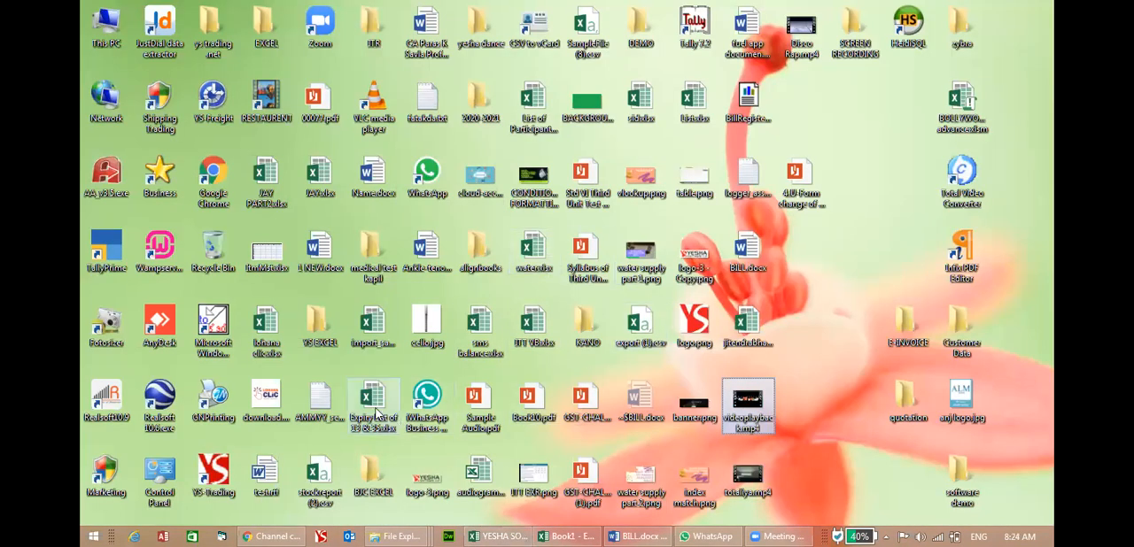
{"action": "left_click", "coordinate": [386, 350]}
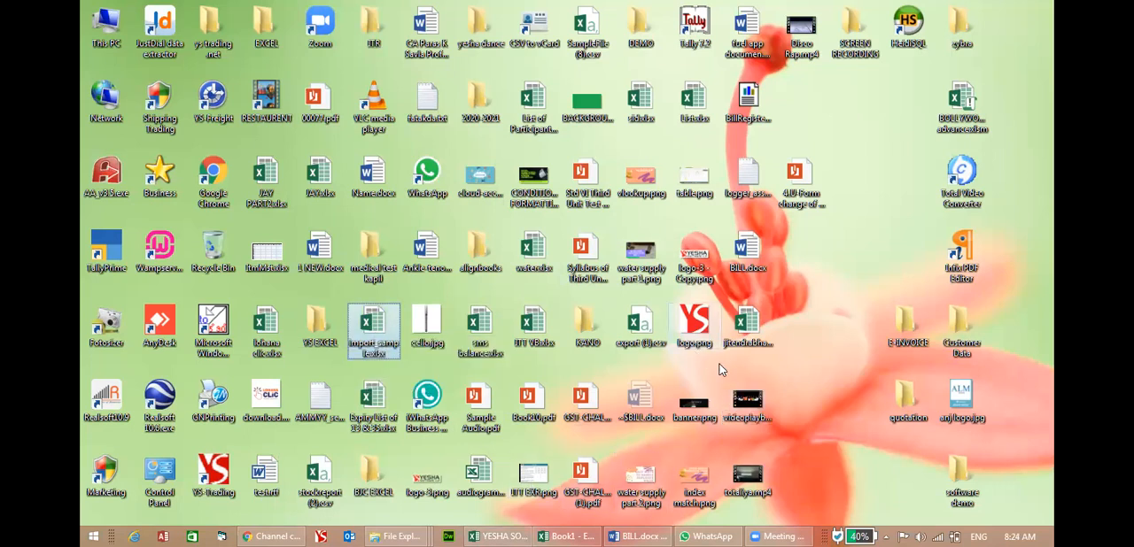
{"action": "left_click", "coordinate": [688, 115]}
{"action": "key", "text": "alt+Tab"}
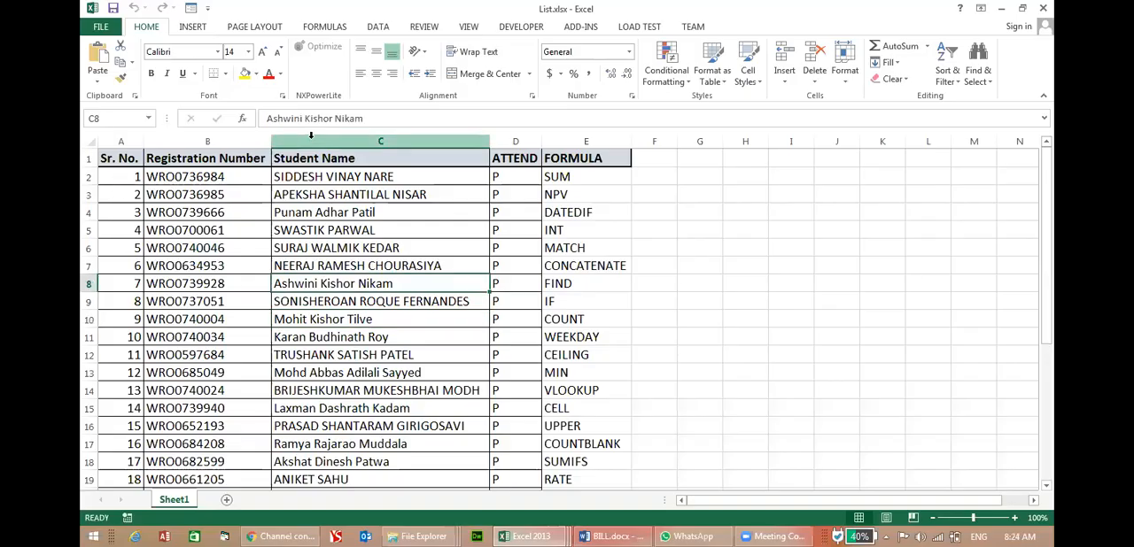
Copy the whole Student Name column and paste it into column A of a new sheet.
{"action": "left_click", "coordinate": [311, 135]}
{"action": "key", "text": "ctrl+c"}
{"action": "left_click", "coordinate": [227, 500]}
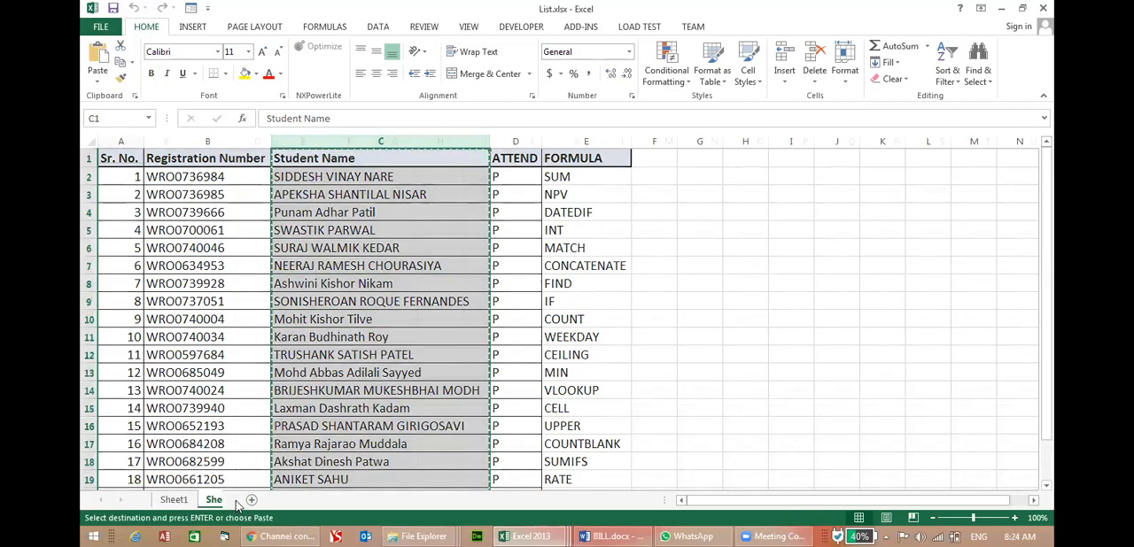
{"action": "key", "text": "ctrl+v"}
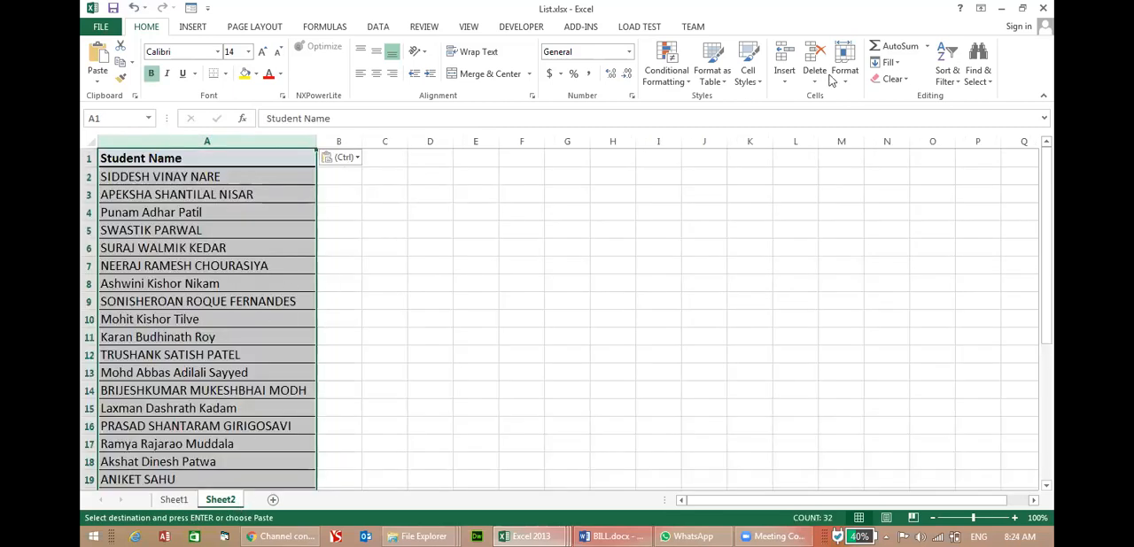
Sort the copied Student Name column from A to Z, and reverse the order to Z to A.
{"action": "left_click", "coordinate": [950, 78]}
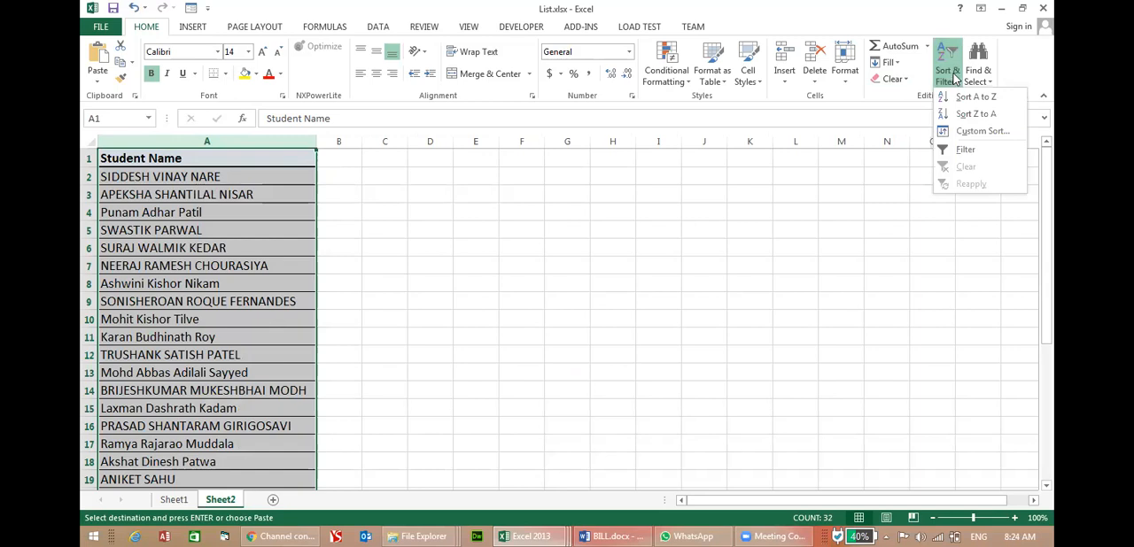
{"action": "left_click", "coordinate": [974, 100]}
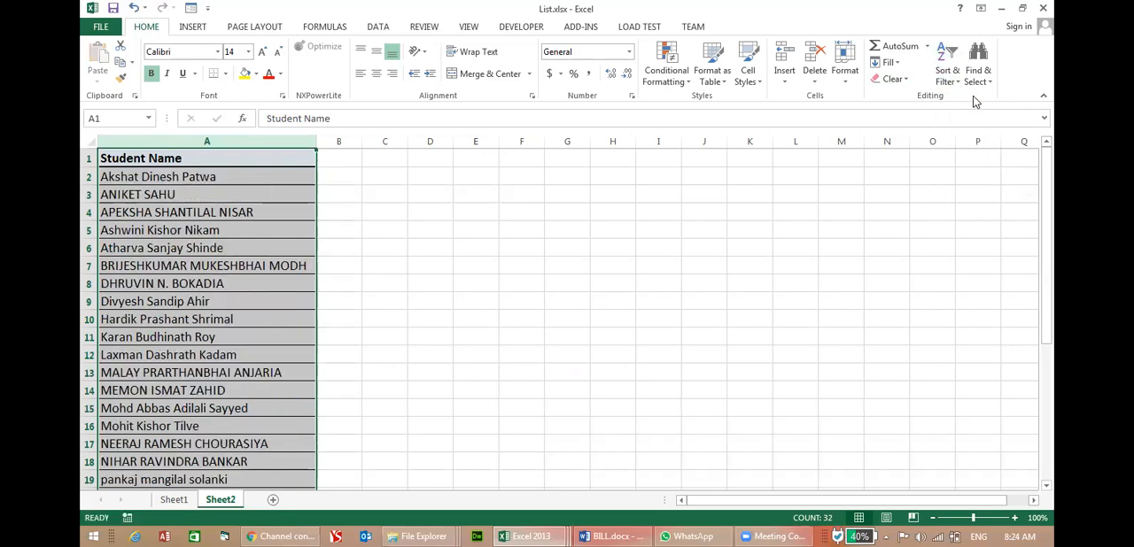
{"action": "left_click", "coordinate": [948, 78]}
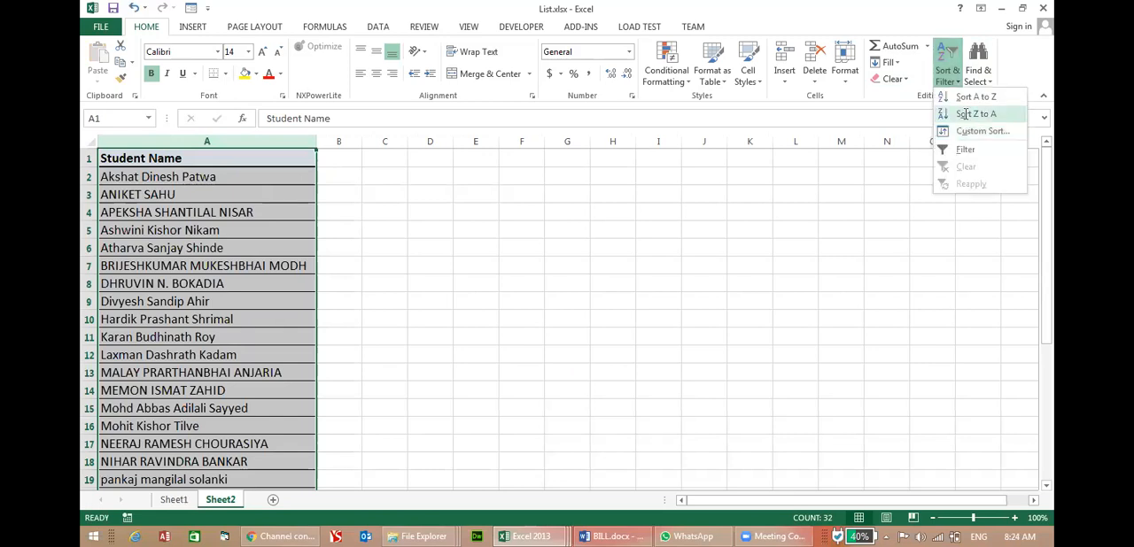
{"action": "left_click", "coordinate": [965, 114]}
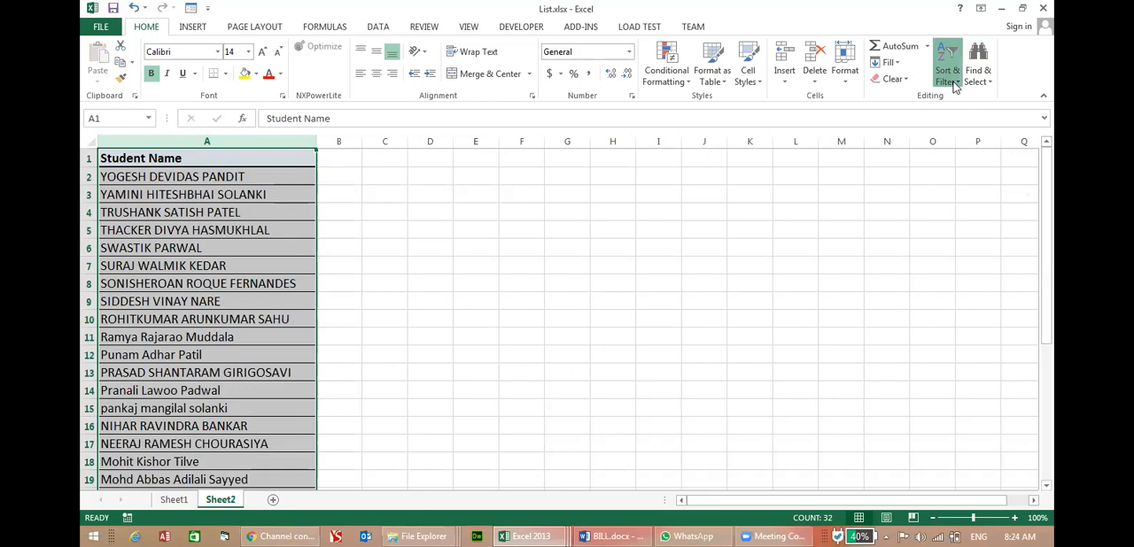
Set up a custom sort by Student Name, based on Values, in A to Z order.
{"action": "left_click", "coordinate": [946, 73]}
{"action": "left_click", "coordinate": [966, 131]}
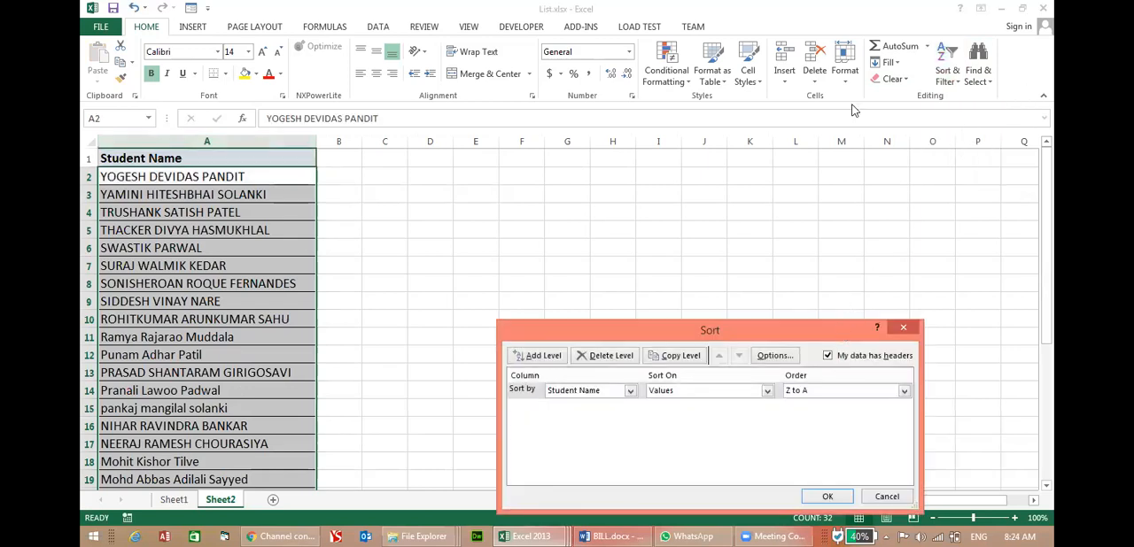
{"action": "left_click_drag", "start_coordinate": [844, 335], "coordinate": [852, 111]}
{"action": "left_click", "coordinate": [617, 166]}
{"action": "left_click", "coordinate": [618, 168]}
{"action": "left_click", "coordinate": [748, 167]}
{"action": "left_click", "coordinate": [727, 176]}
{"action": "left_click", "coordinate": [828, 167]}
{"action": "left_click", "coordinate": [832, 179]}
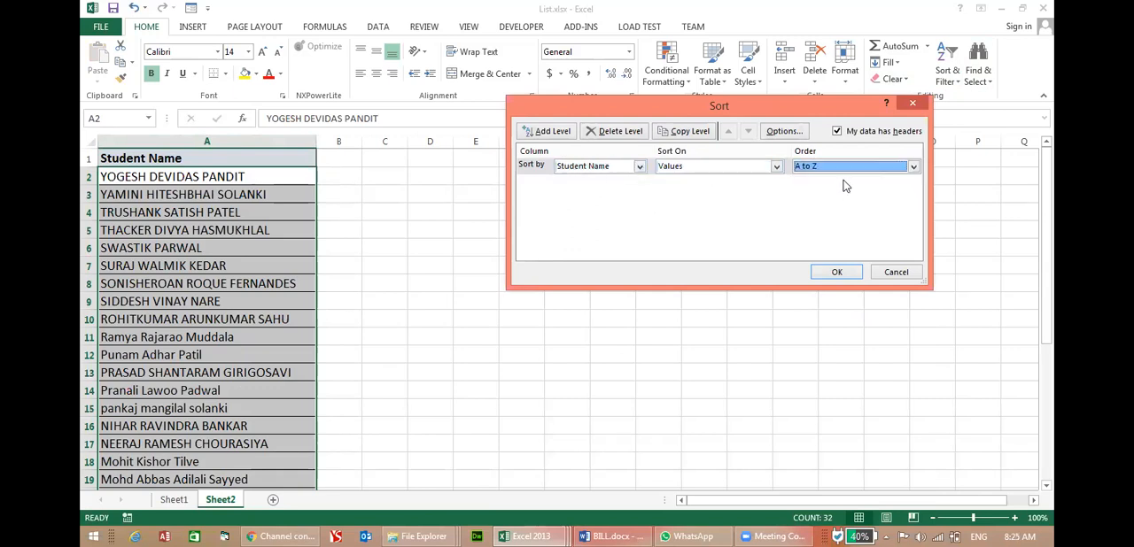
Turn off the option that the data has headers and apply the A to Z custom sort to column A.
{"action": "left_click", "coordinate": [859, 140]}
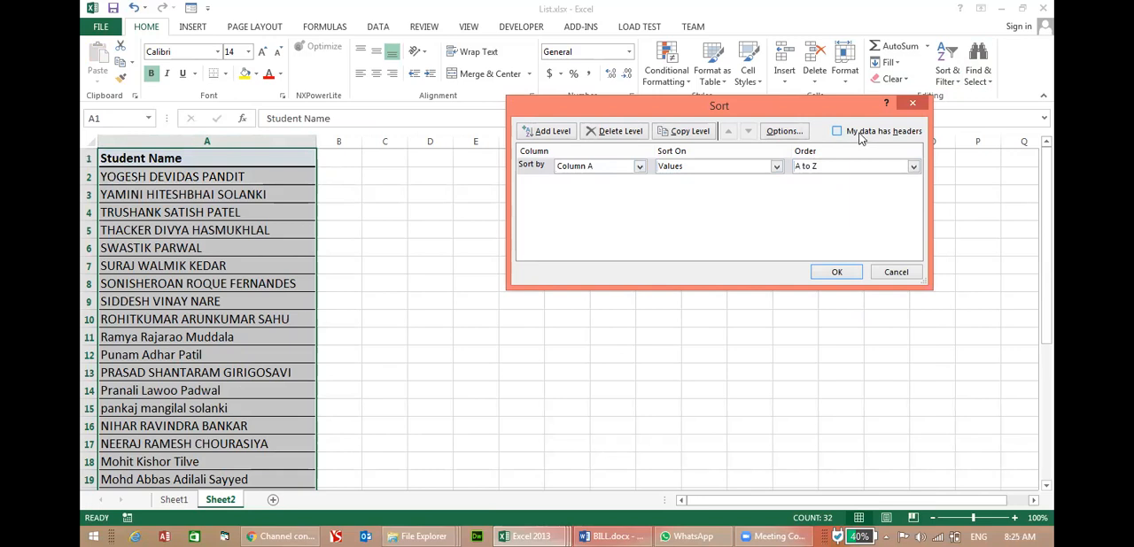
{"action": "left_click", "coordinate": [859, 135]}
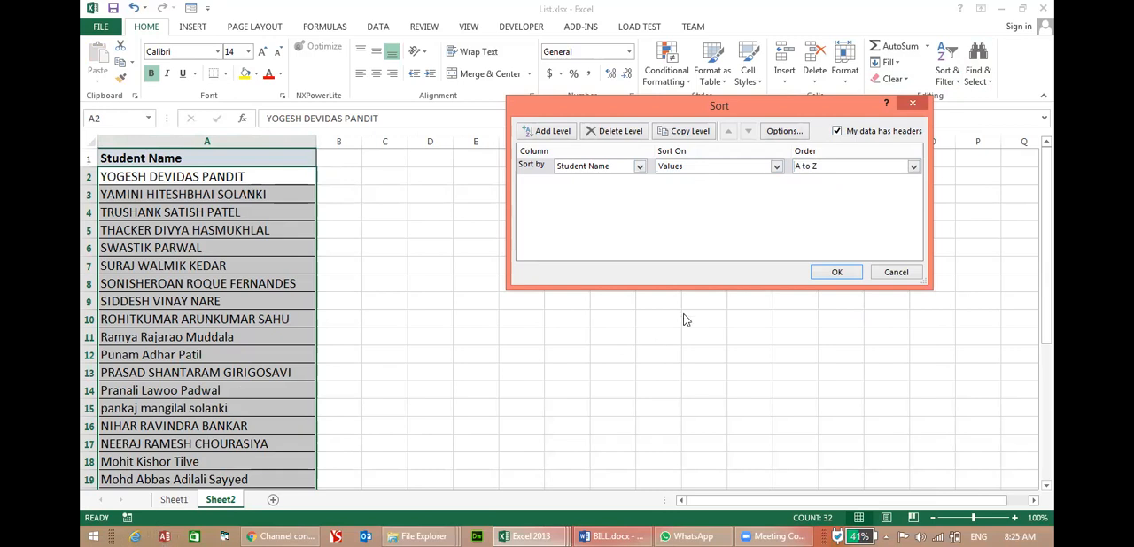
{"action": "left_click", "coordinate": [836, 272]}
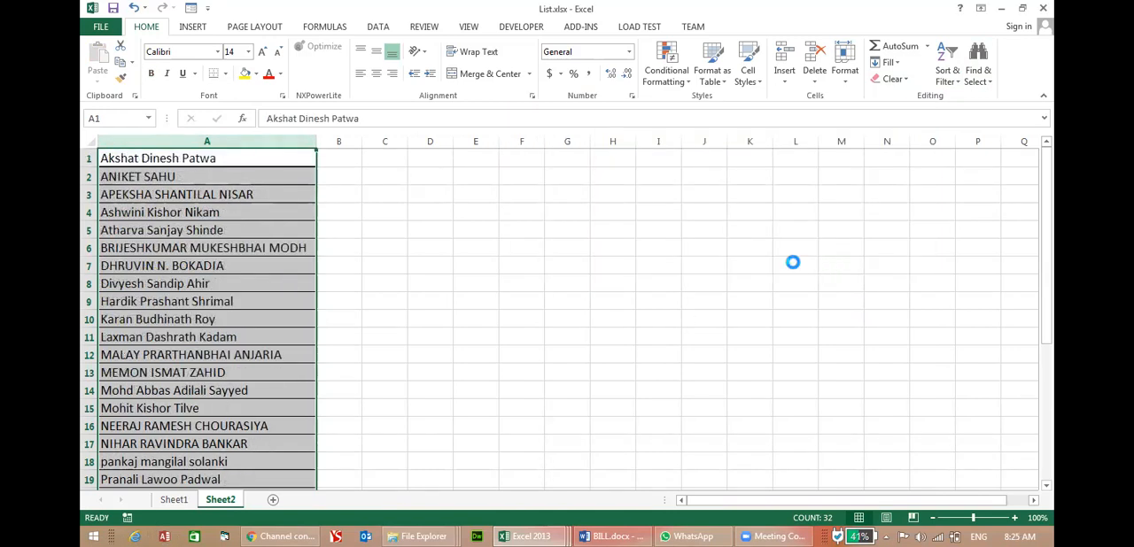
Undo the headerless sort and reapply the custom sort by Student Name, on Values, Z to A, with the data treated as having headers.
{"action": "key", "text": "ctrl+z"}
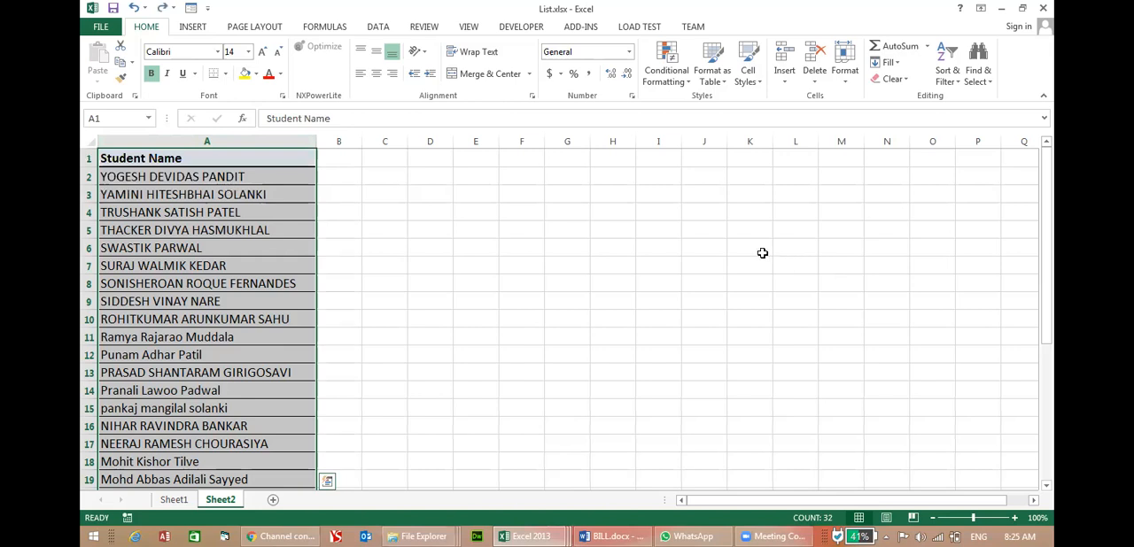
{"action": "left_click", "coordinate": [947, 70]}
{"action": "left_click", "coordinate": [966, 139]}
{"action": "left_click", "coordinate": [836, 131]}
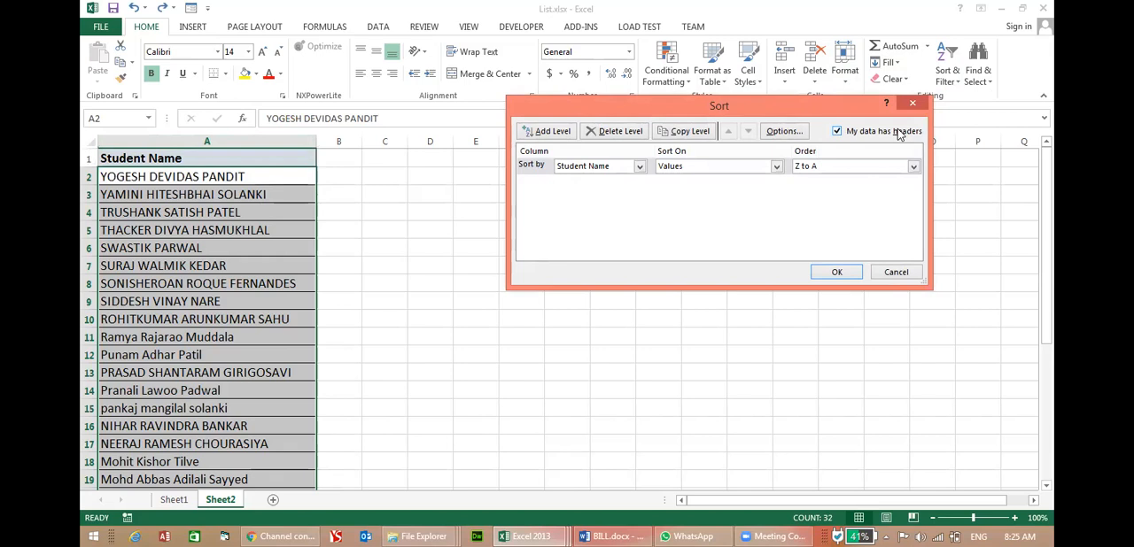
{"action": "left_click", "coordinate": [836, 272]}
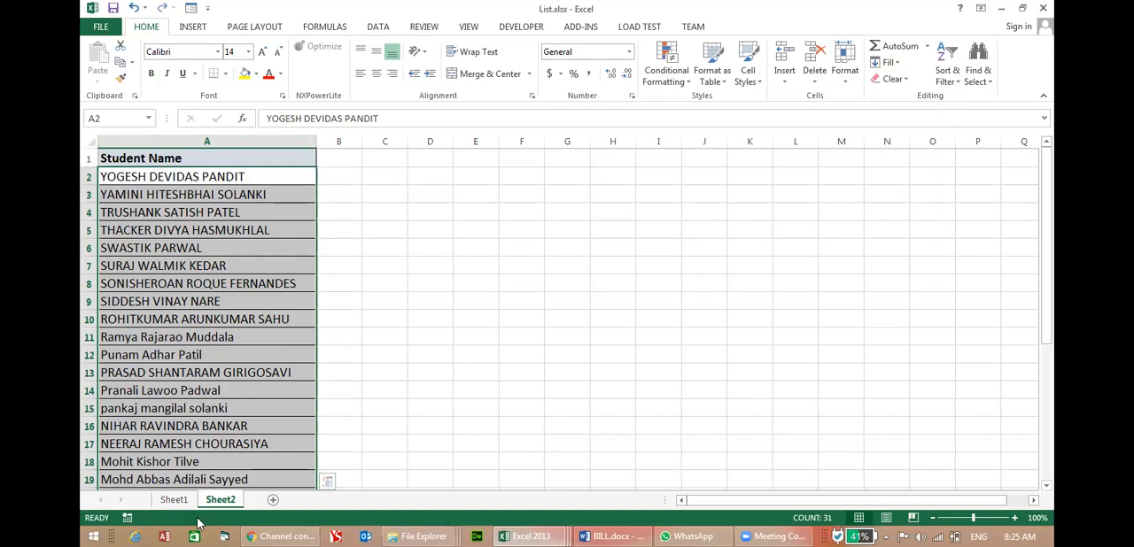
Try sorting only the Student Name column on Sheet1 from A to Z, continuing with the current selection, and undo that sort.
{"action": "left_click", "coordinate": [174, 501]}
{"action": "left_click", "coordinate": [340, 372]}
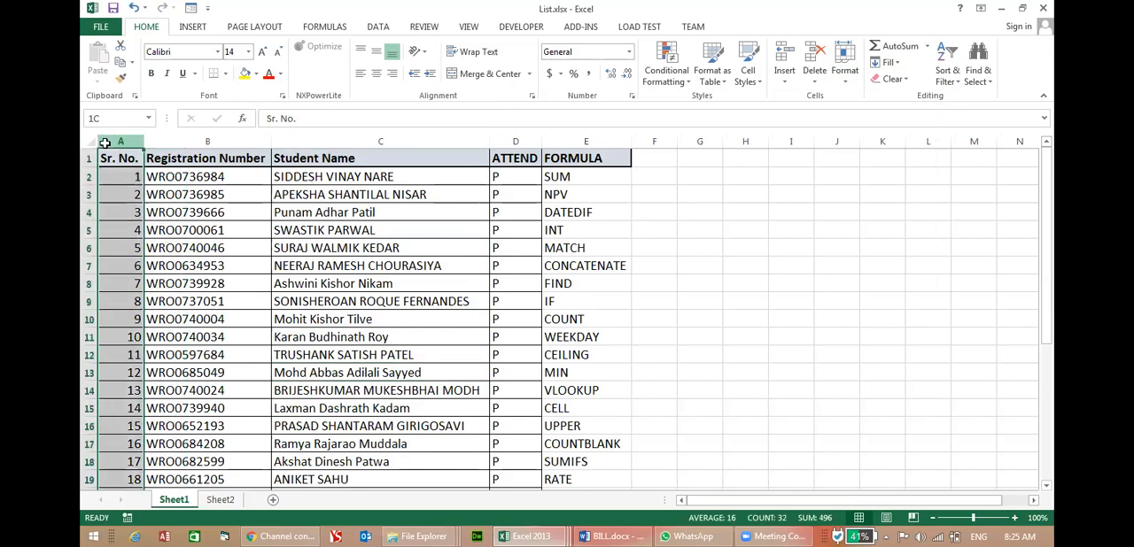
{"action": "left_click", "coordinate": [308, 134]}
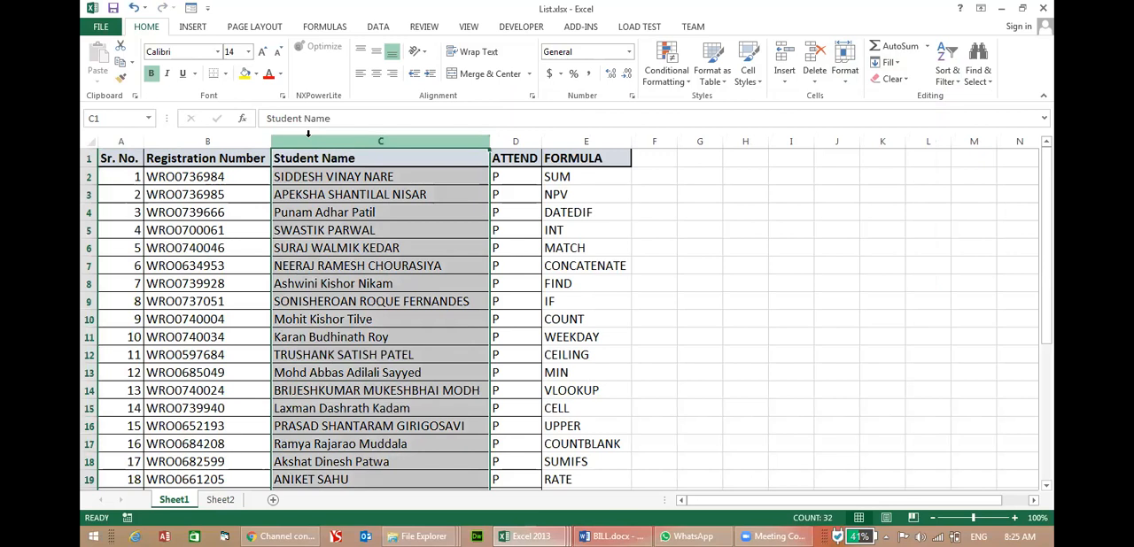
{"action": "left_click", "coordinate": [946, 66]}
{"action": "left_click", "coordinate": [970, 113]}
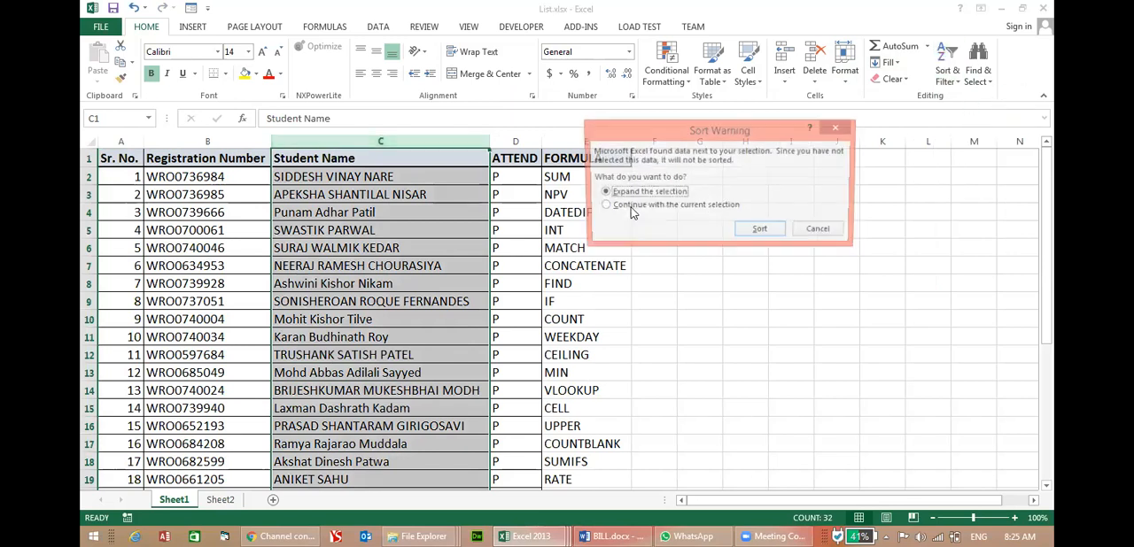
{"action": "left_click", "coordinate": [670, 207]}
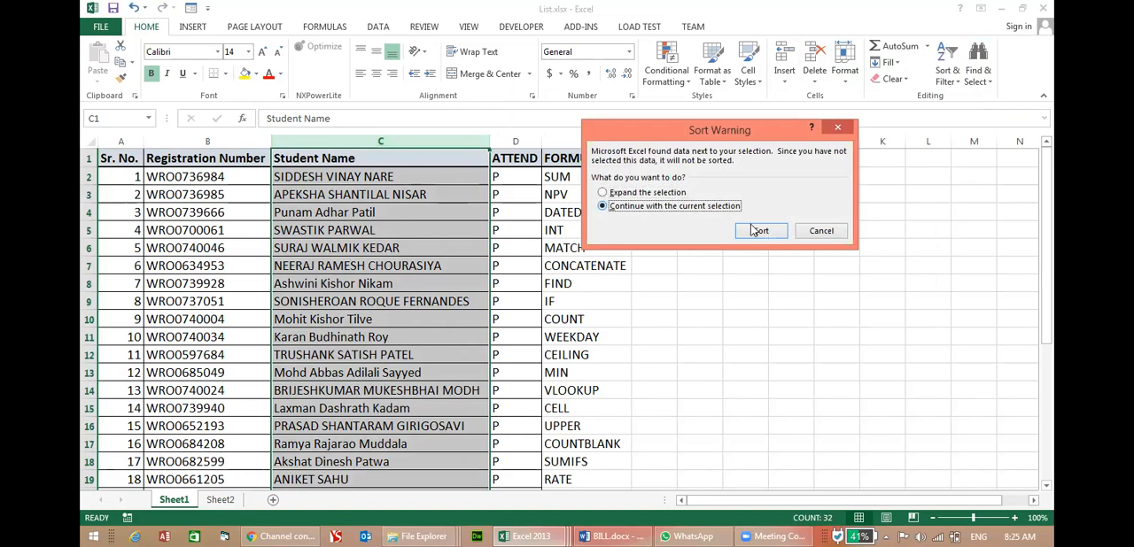
{"action": "left_click", "coordinate": [757, 231]}
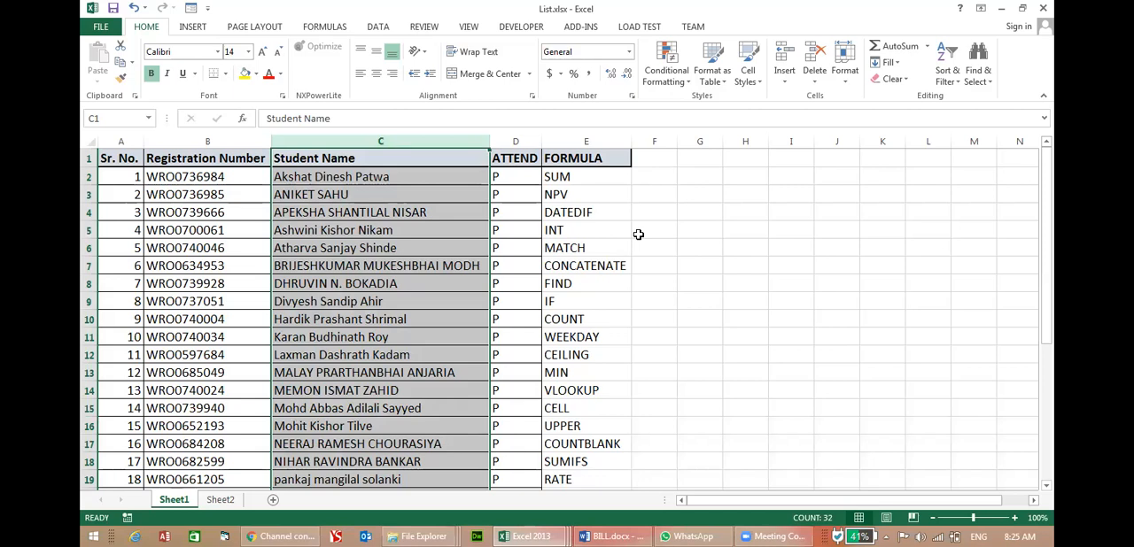
{"action": "key", "text": "ctrl+z"}
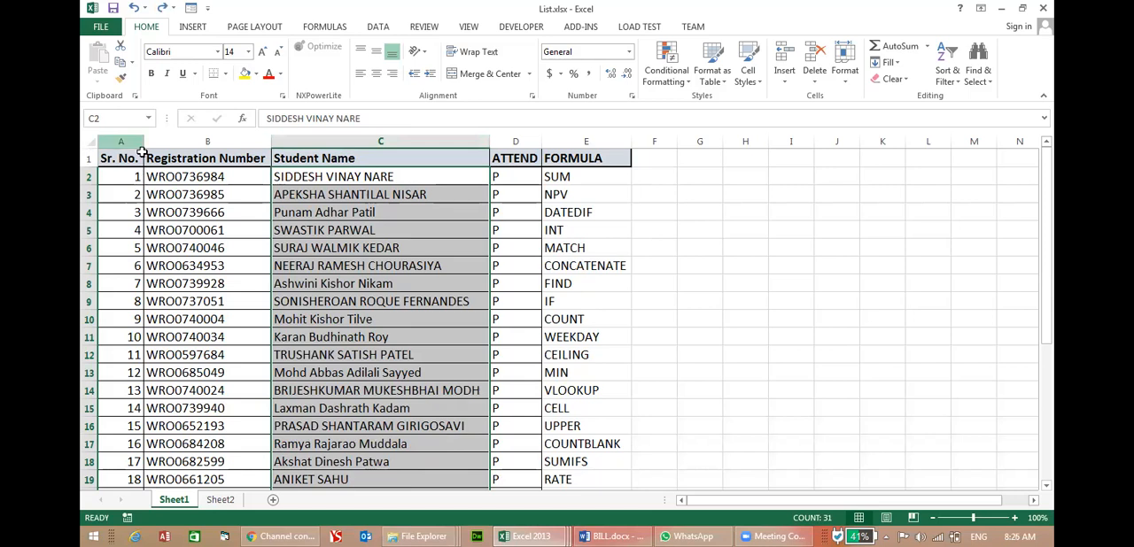
Select all of Sheet1 and set up a custom sort by Student Name, on Values, A to Z.
{"action": "left_click", "coordinate": [89, 142]}
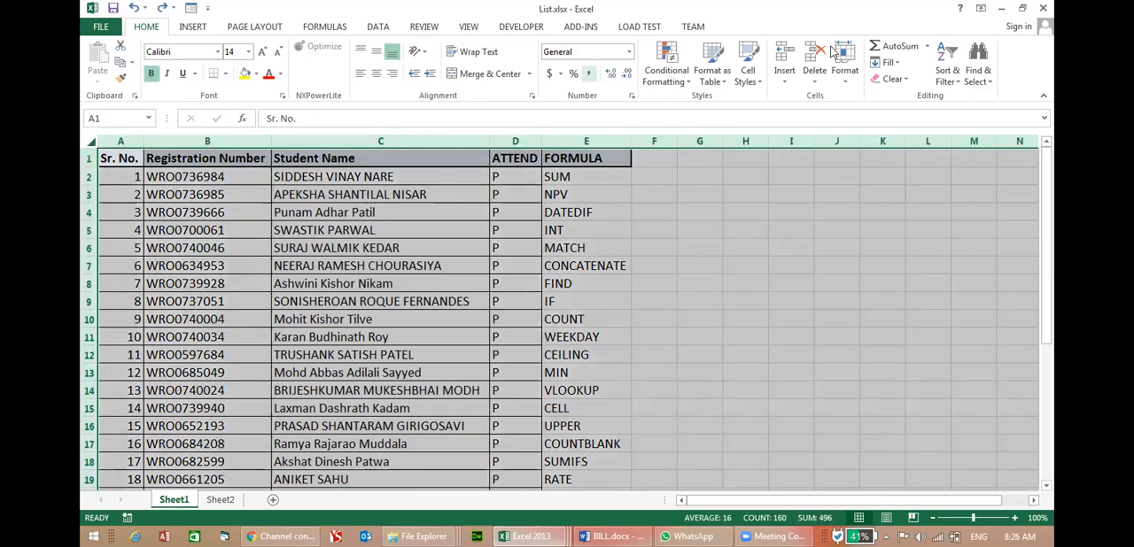
{"action": "left_click", "coordinate": [947, 70]}
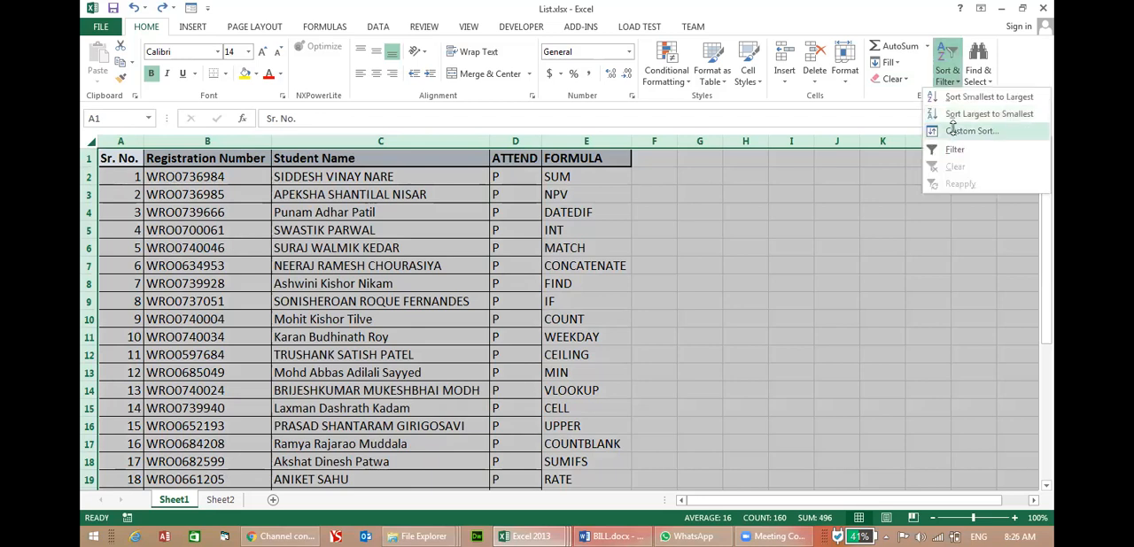
{"action": "left_click", "coordinate": [956, 132]}
{"action": "left_click", "coordinate": [624, 167]}
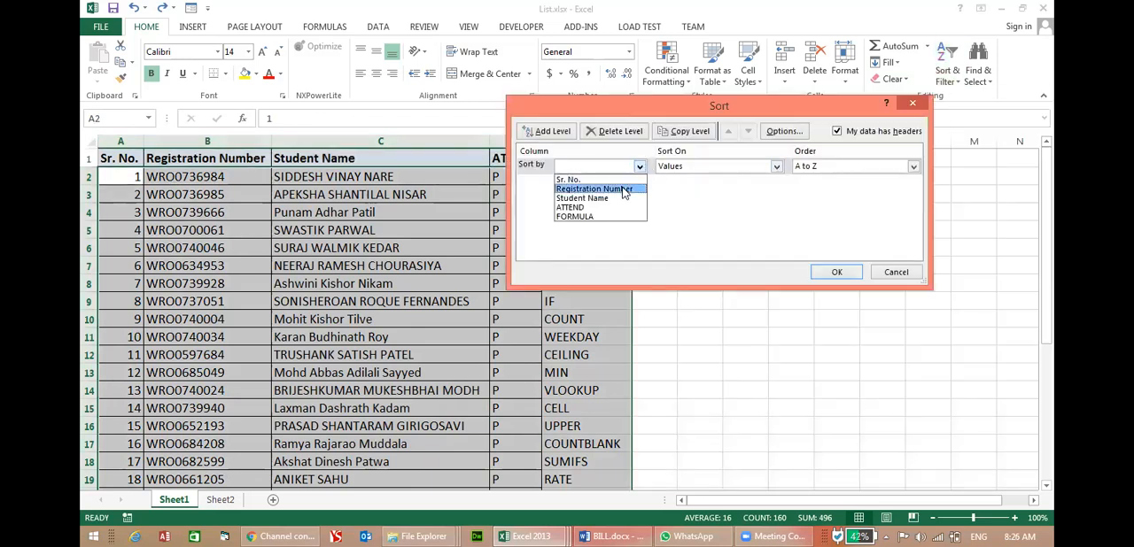
{"action": "left_click", "coordinate": [620, 199]}
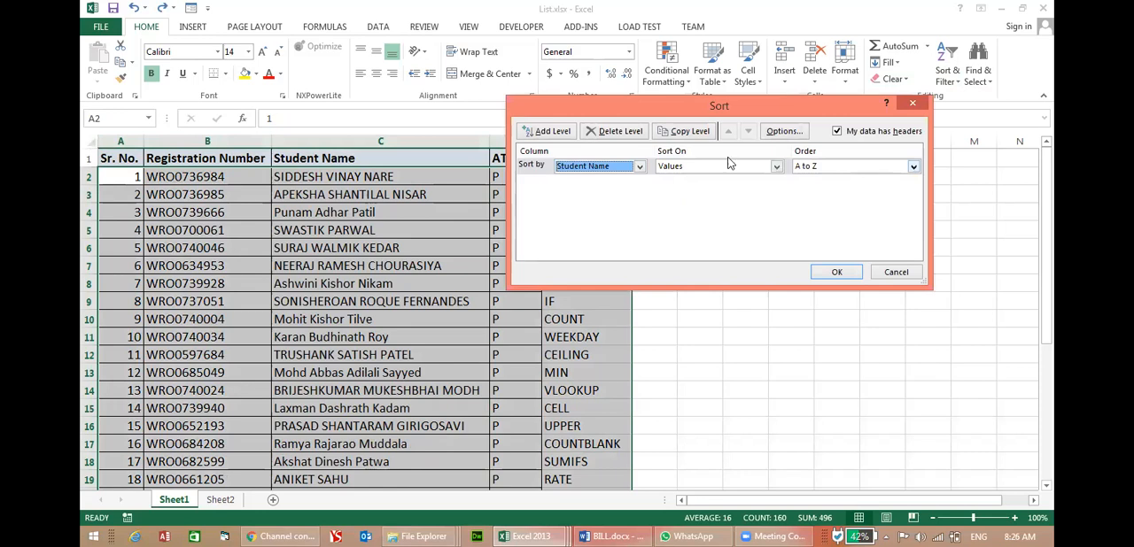
Add a second sort level by Sr. No., on Values, Smallest to Largest, and apply the two-level sort.
{"action": "left_click", "coordinate": [532, 133]}
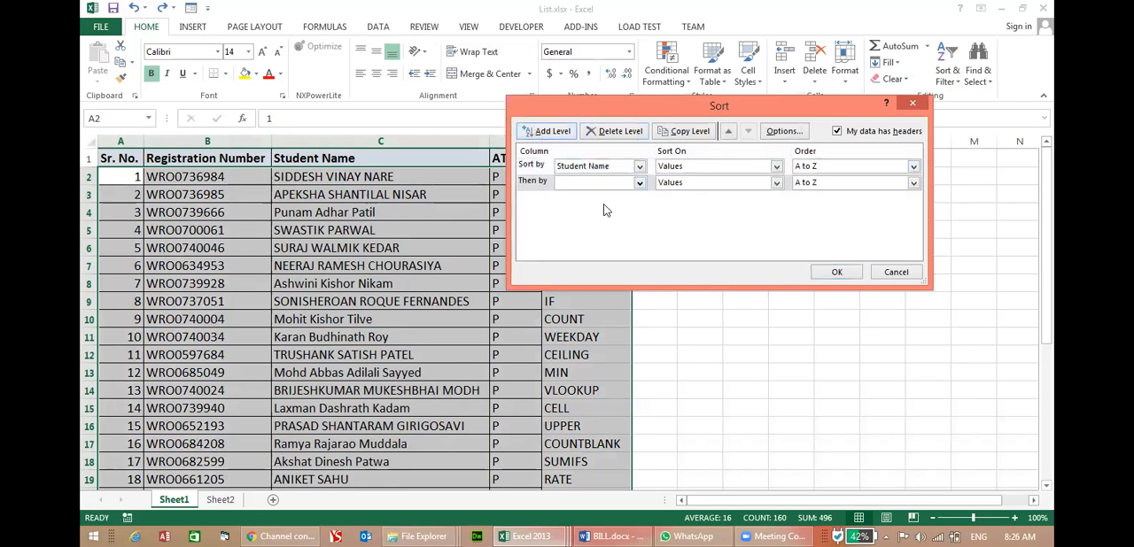
{"action": "left_click", "coordinate": [625, 183]}
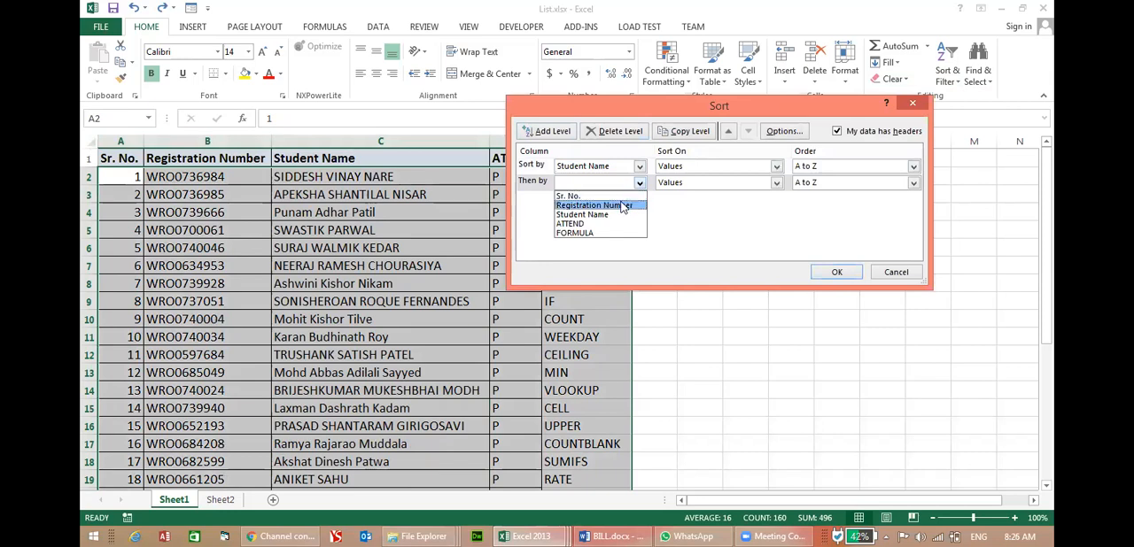
{"action": "left_click", "coordinate": [623, 198]}
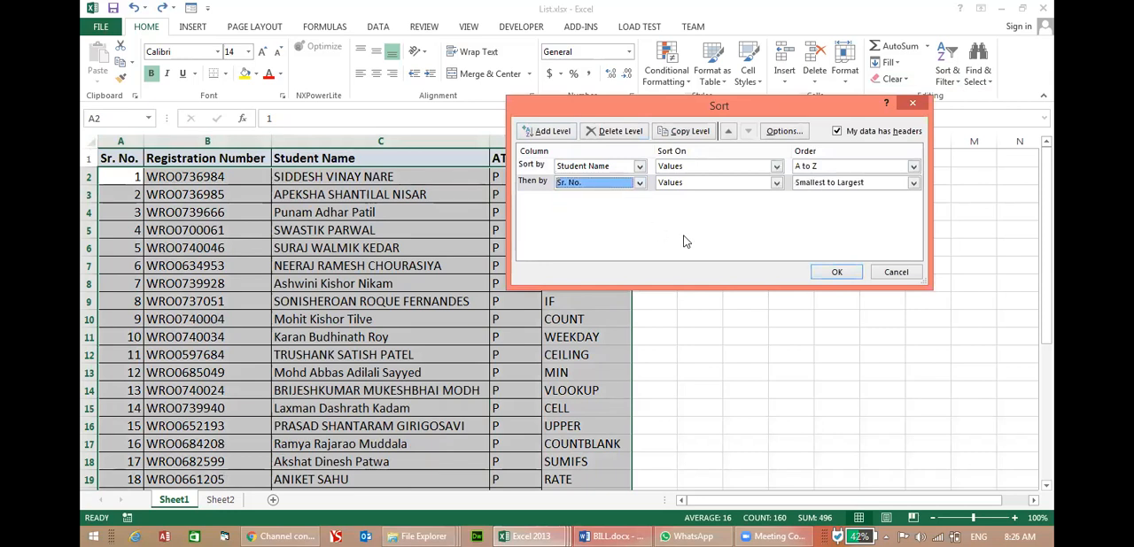
{"action": "left_click", "coordinate": [836, 272]}
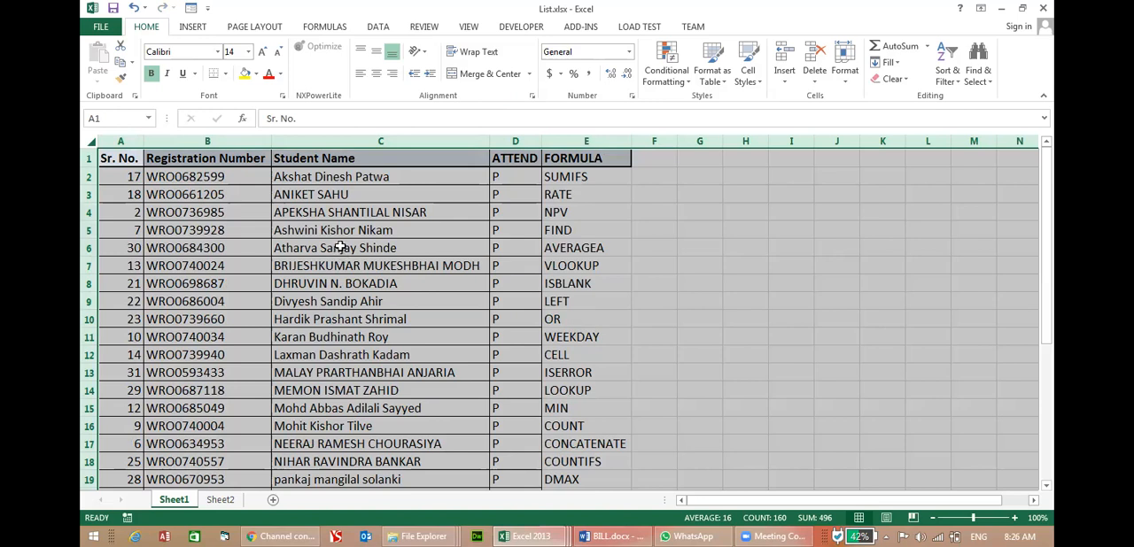
Add a new sheet after Sheet2 and enter the headings NAME in A1 and SR NO in B1.
{"action": "left_click", "coordinate": [219, 500]}
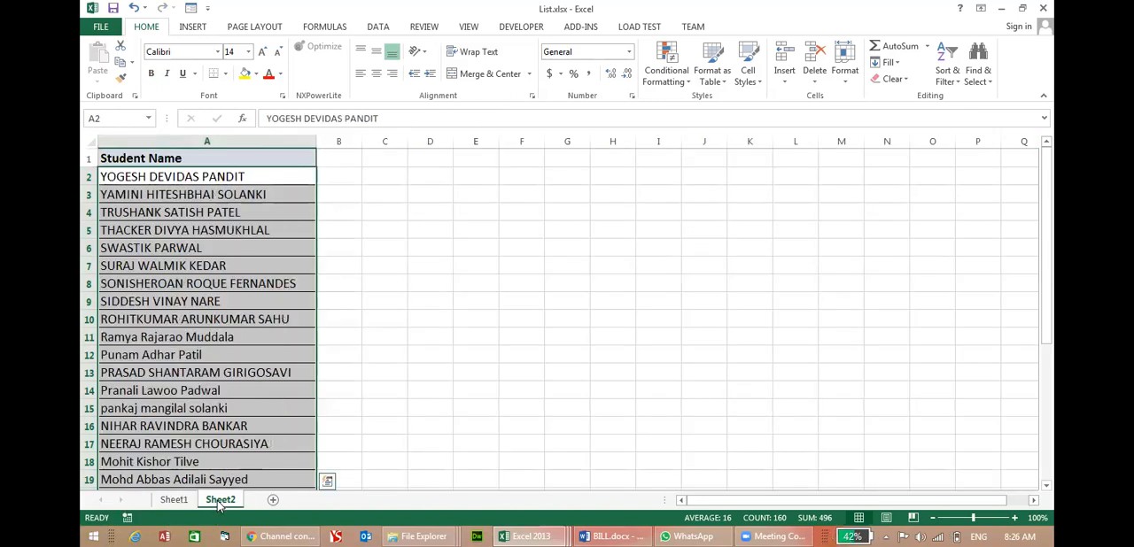
{"action": "left_click", "coordinate": [272, 501]}
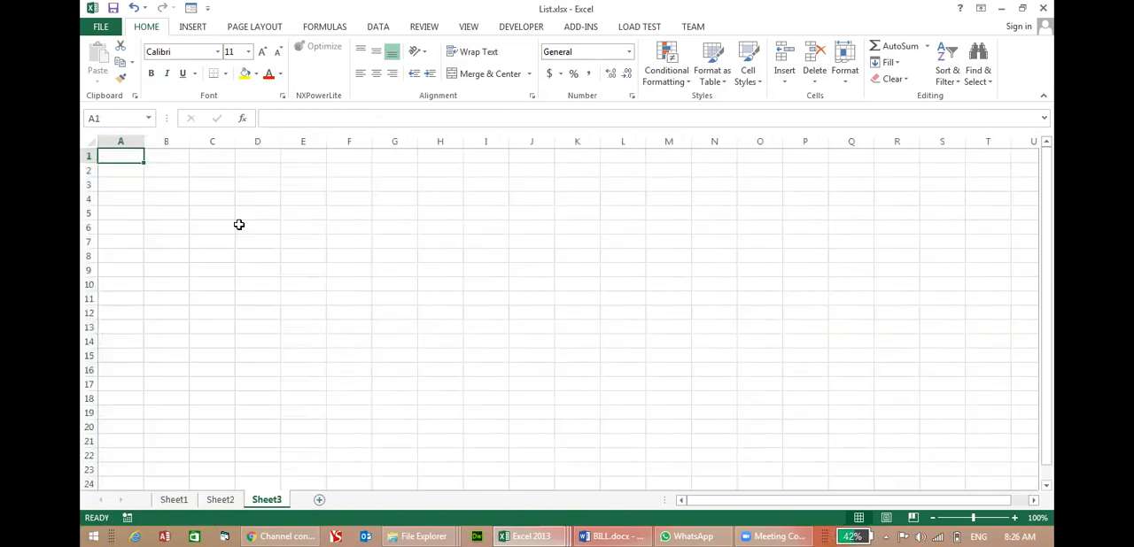
{"action": "type", "text": "NAME"}
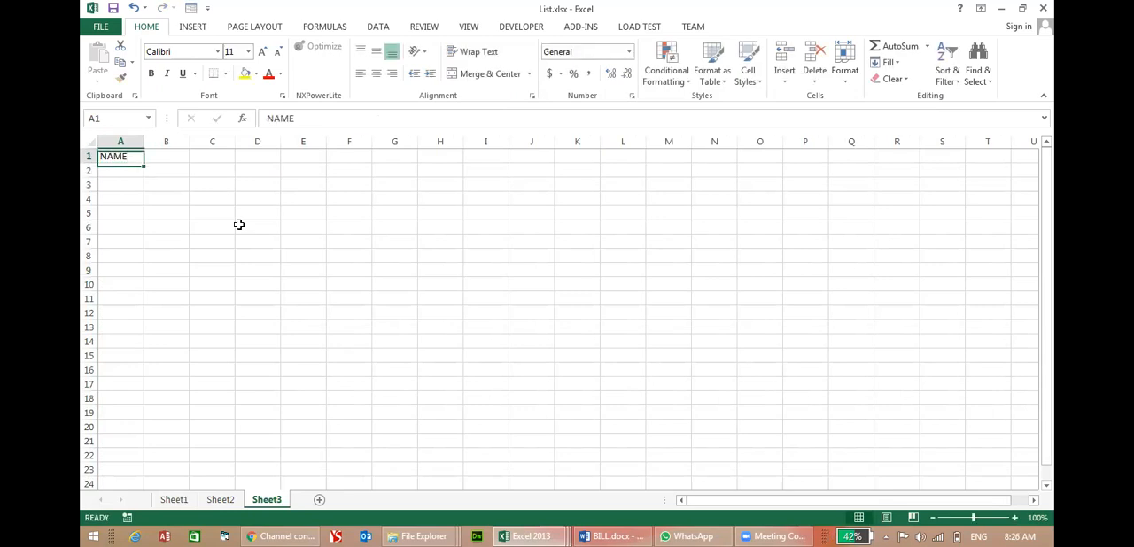
{"action": "key", "text": "Tab"}
{"action": "type", "text": "SR NO"}
{"action": "key", "text": "Return"}
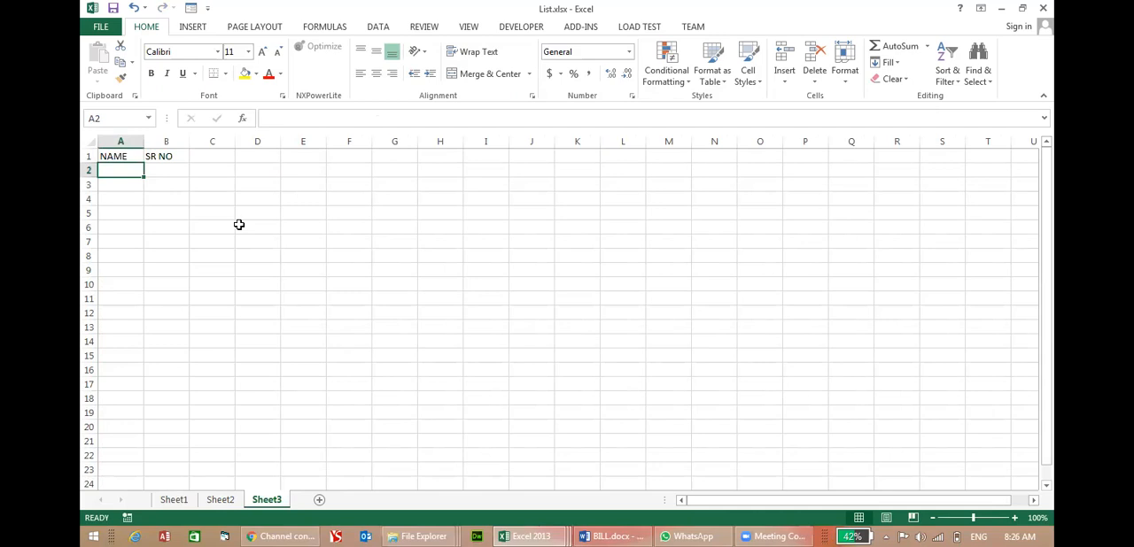
Enter four sample first names in A2:A5, repeating the first name in the last row.
{"action": "type", "text": "KAPIL"}
{"action": "key", "text": "Return"}
{"action": "type", "text": "RAMEHS"}
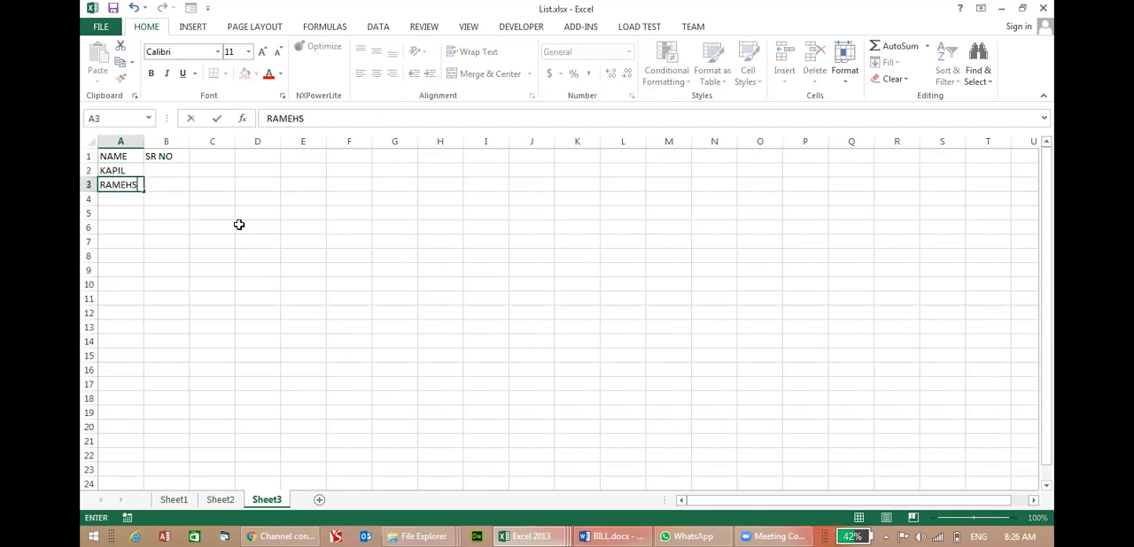
{"action": "key", "text": "Return"}
{"action": "key", "text": "BackSpace"}
{"action": "type", "text": "JITESH"}
{"action": "key", "text": "Return"}
{"action": "type", "text": "KAPIL"}
{"action": "key", "text": "ctrl+Return"}
Number the four names 1 to 4 in the SR NO column, B2:B5.
{"action": "key", "text": "Up"}
{"action": "key", "text": "Up"}
{"action": "key", "text": "Right"}
{"action": "key", "text": "Up"}
{"action": "type", "text": "1"}
{"action": "key", "text": "Return"}
{"action": "type", "text": "2"}
{"action": "key", "text": "Return"}
{"action": "type", "text": "3"}
{"action": "key", "text": "Return"}
{"action": "type", "text": "4"}
{"action": "key", "text": "Return"}
{"action": "key", "text": "Up"}
Select columns A and B and set up a custom sort by NAME, on Values, A to Z.
{"action": "left_click_drag", "start_coordinate": [123, 144], "coordinate": [169, 145]}
{"action": "left_click", "coordinate": [945, 83]}
{"action": "left_click", "coordinate": [961, 128]}
{"action": "left_click", "coordinate": [636, 168]}
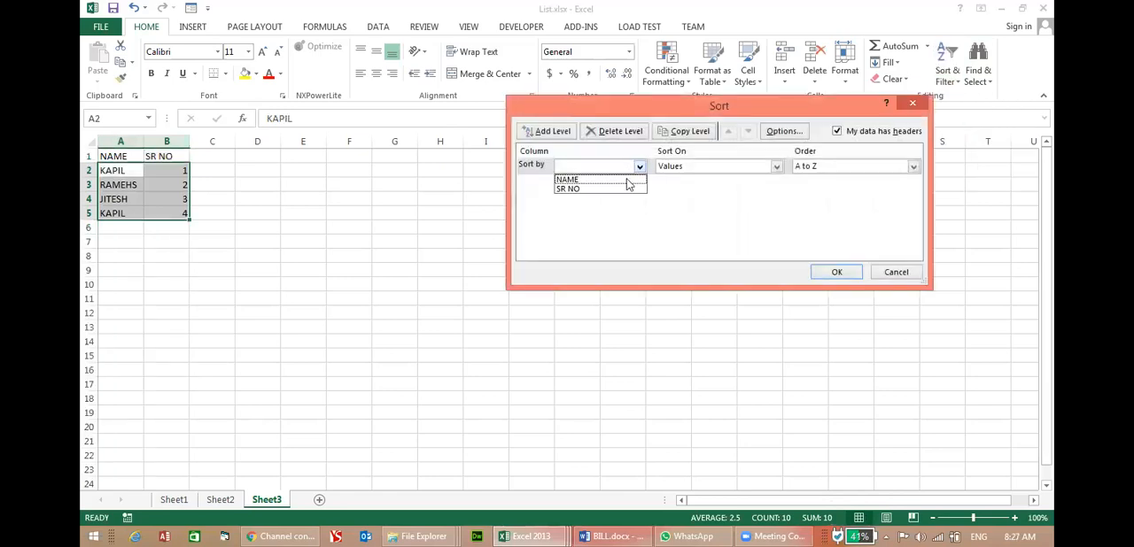
{"action": "left_click", "coordinate": [624, 180]}
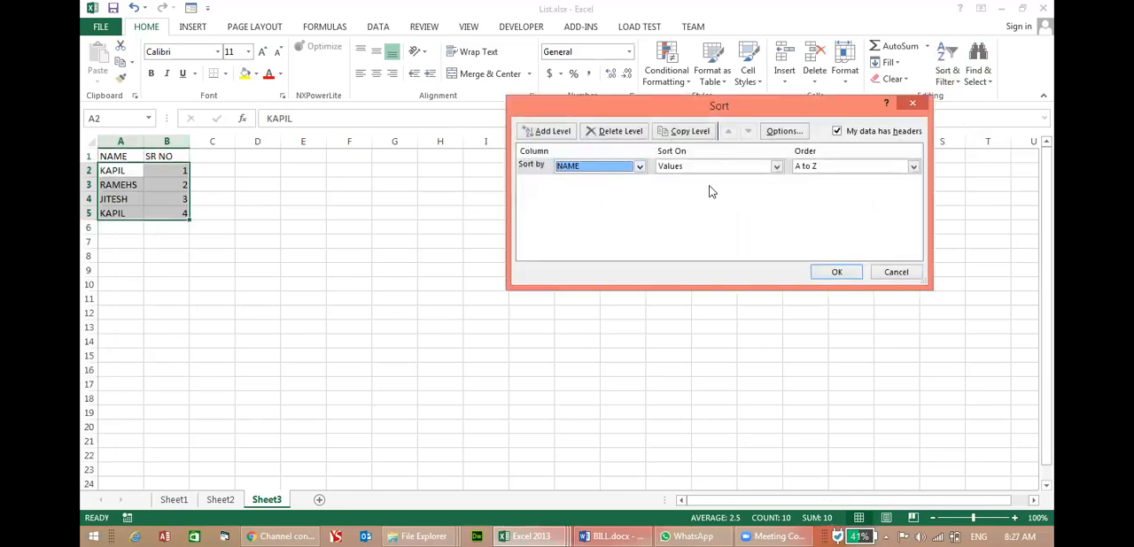
Add a second sort level by SR NO, on Values, Smallest to Largest, and apply the sort to the name list.
{"action": "left_click", "coordinate": [565, 132]}
{"action": "left_click", "coordinate": [592, 183]}
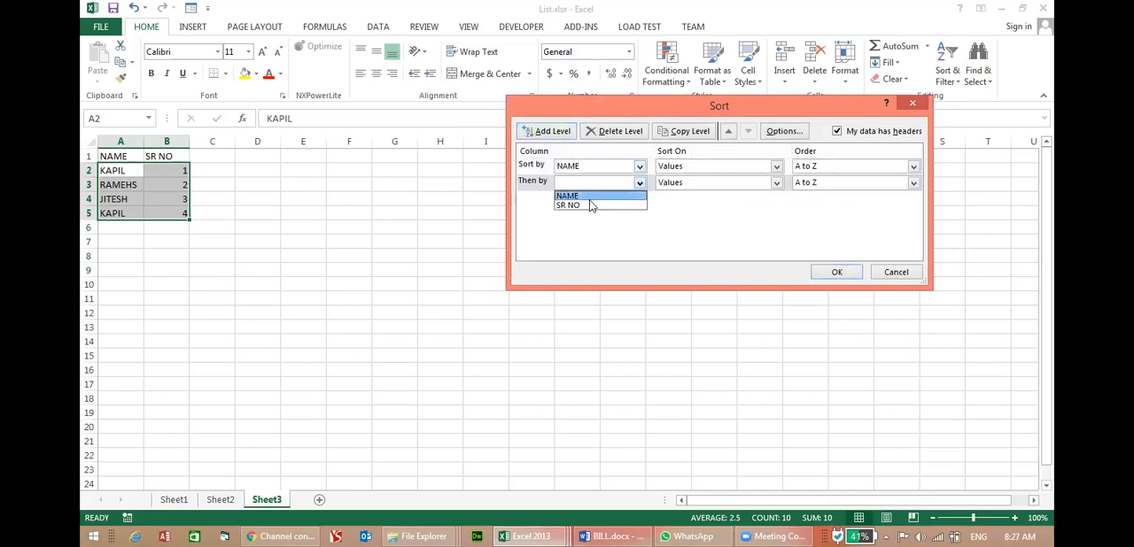
{"action": "left_click", "coordinate": [592, 206]}
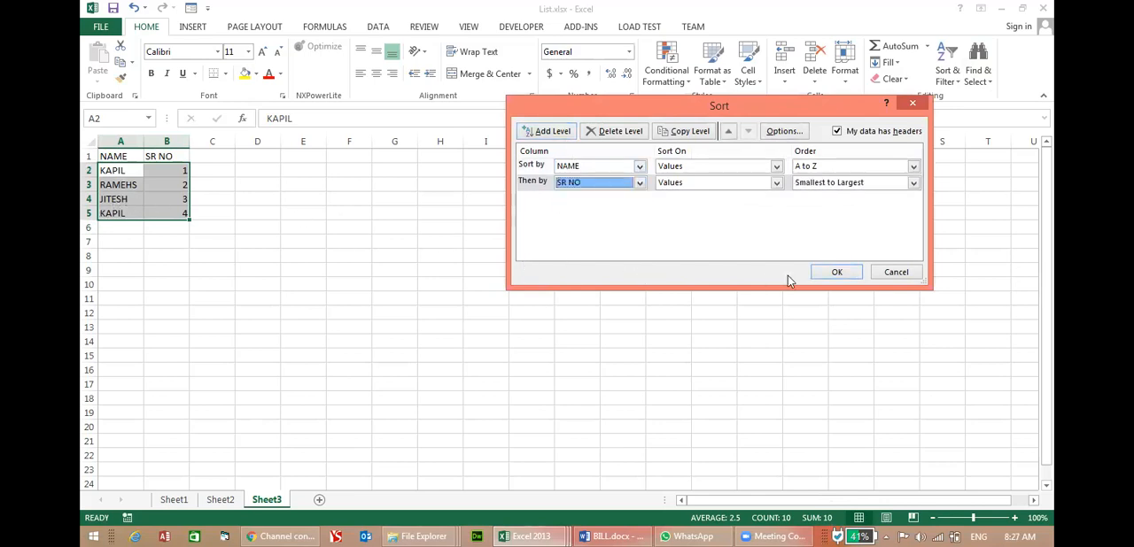
{"action": "left_click", "coordinate": [836, 272]}
{"action": "left_click", "coordinate": [125, 172]}
{"action": "left_click_drag", "start_coordinate": [125, 173], "coordinate": [172, 185]}
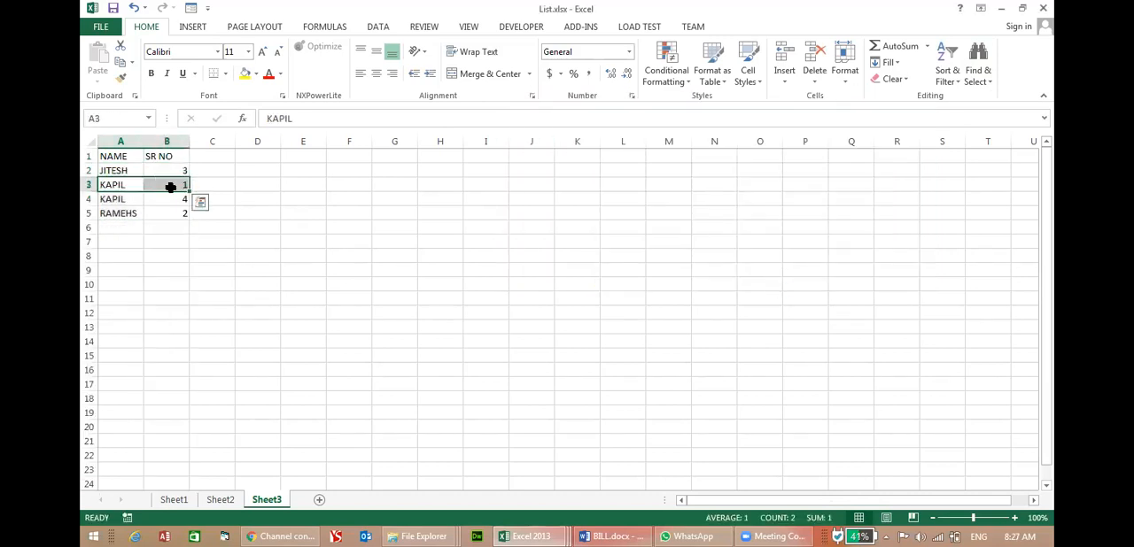
{"action": "left_click", "coordinate": [179, 185]}
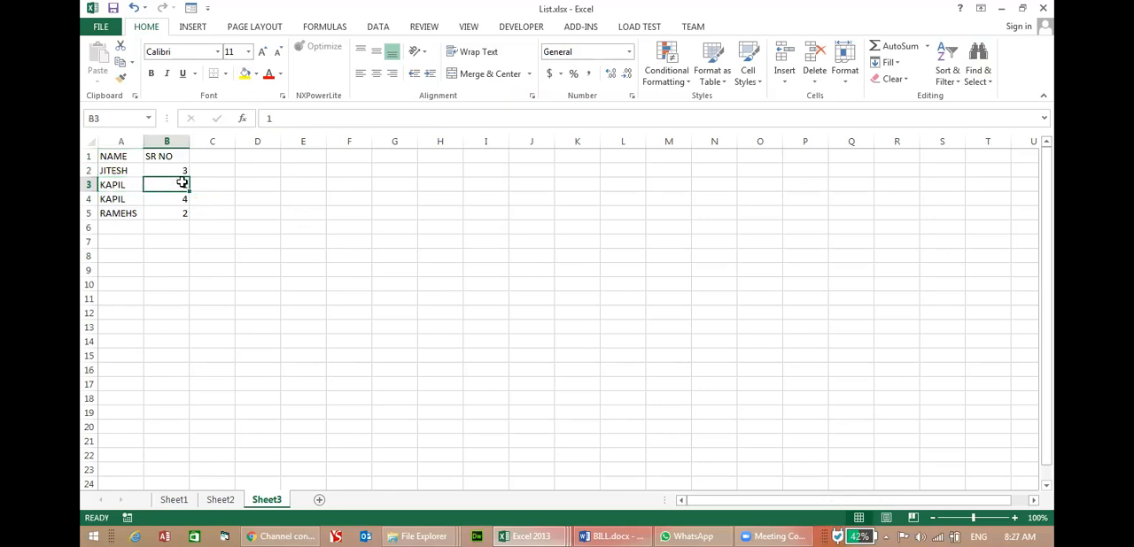
{"action": "left_click", "coordinate": [181, 197]}
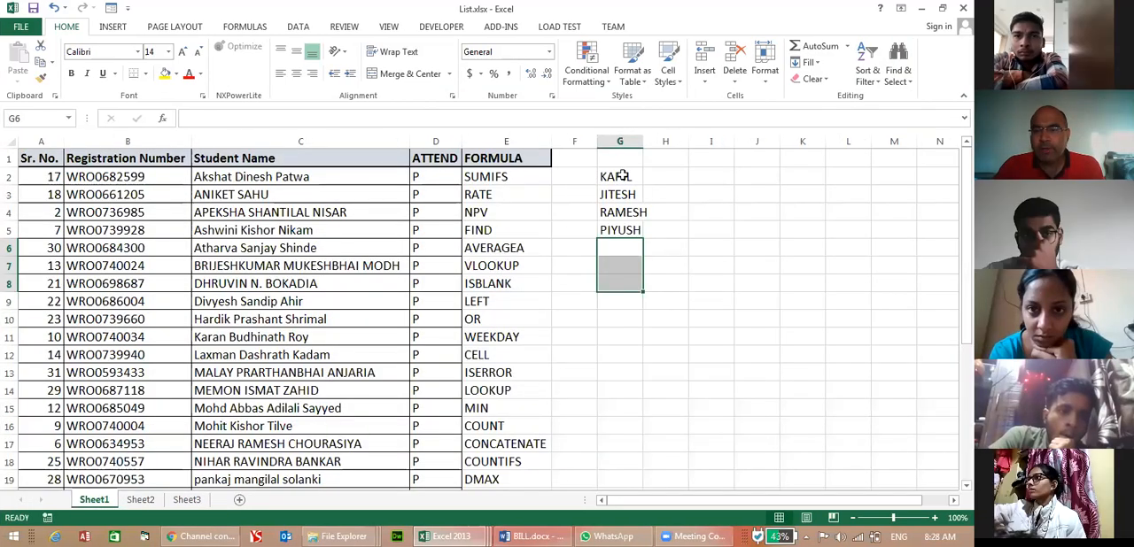
Clear the sample names from G2:G6 on Sheet1 and open the custom lists for the order of a new custom sort.
{"action": "left_click_drag", "start_coordinate": [623, 176], "coordinate": [623, 232]}
{"action": "key", "text": "Delete"}
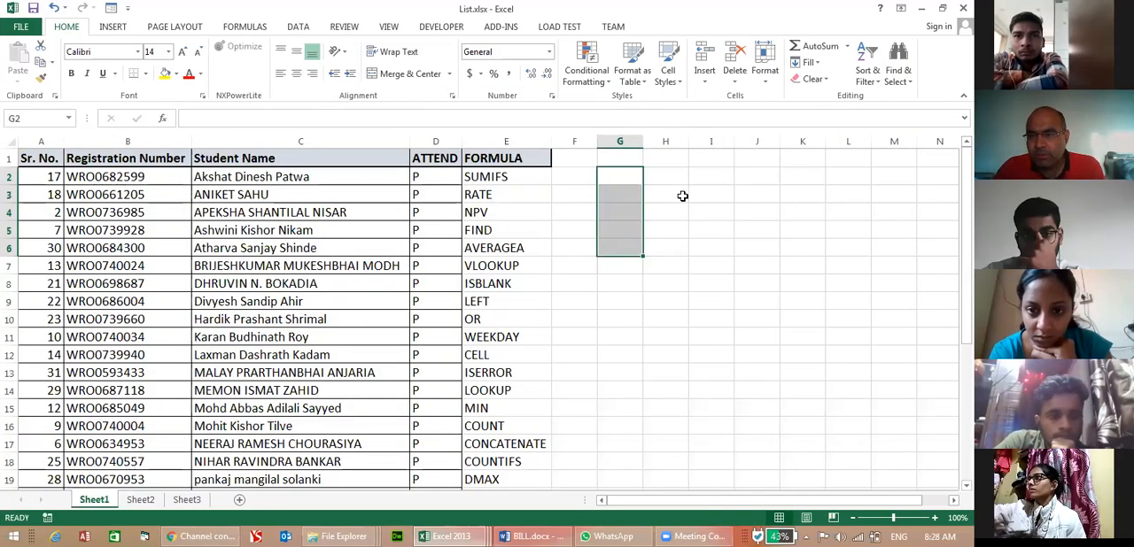
{"action": "left_click", "coordinate": [874, 83]}
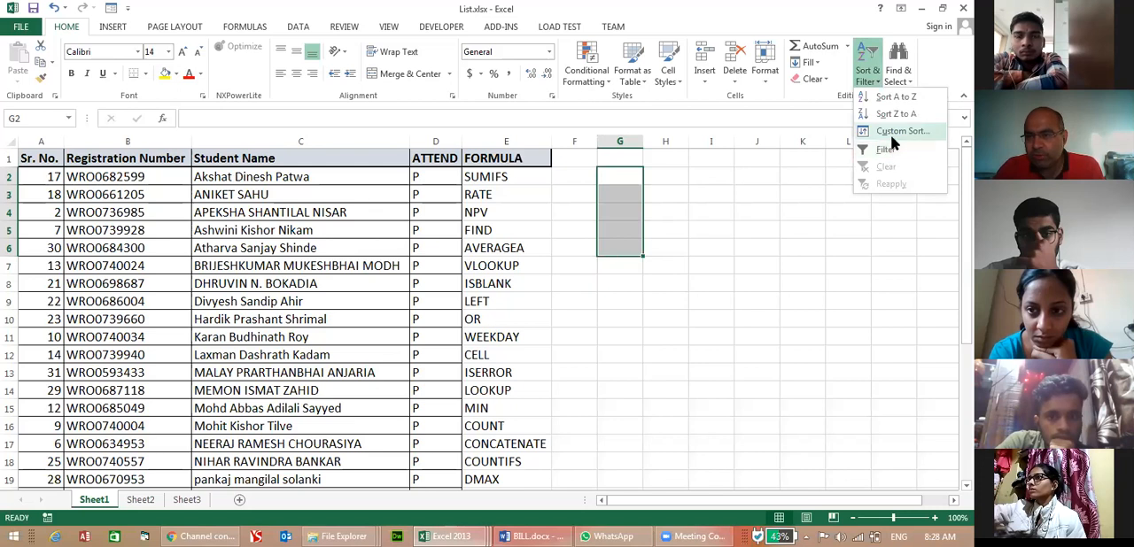
{"action": "left_click", "coordinate": [892, 135]}
{"action": "left_click", "coordinate": [556, 72]}
{"action": "left_click", "coordinate": [549, 102]}
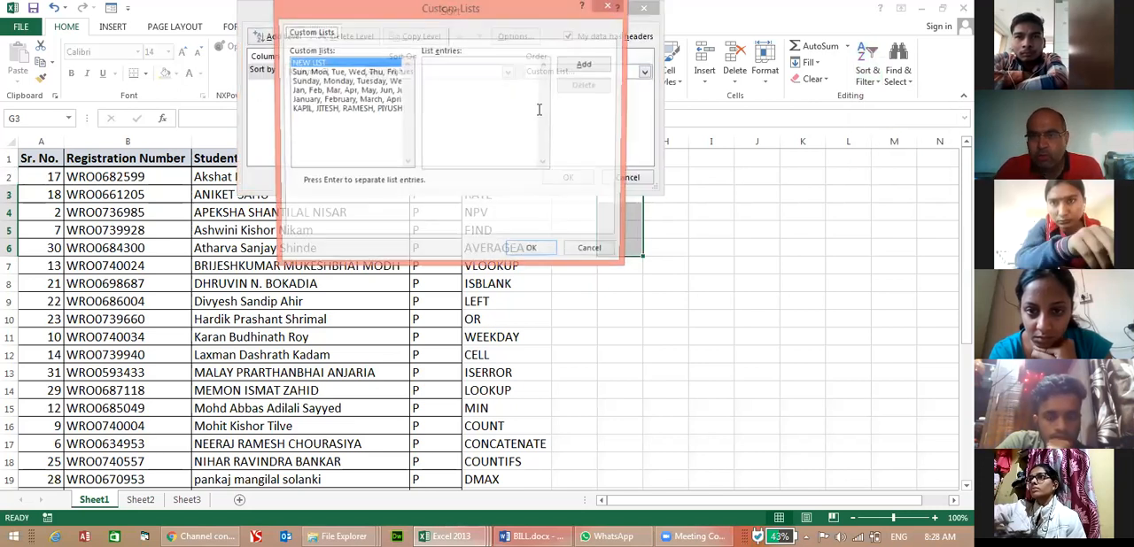
Add a fifth first name to the existing custom list of four names and use that list as the sort order.
{"action": "left_click", "coordinate": [343, 110]}
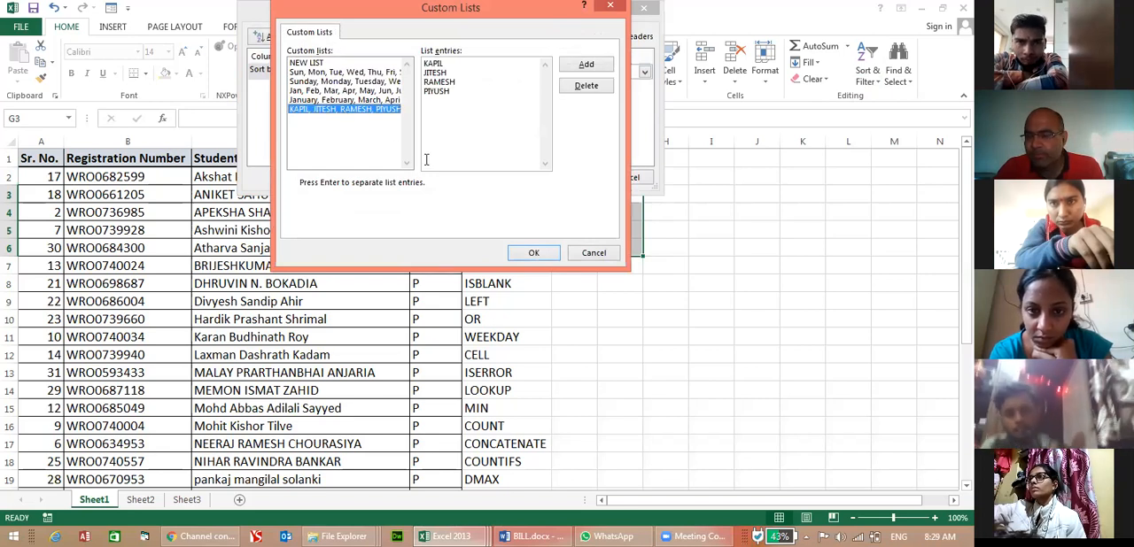
{"action": "left_click_drag", "start_coordinate": [462, 64], "coordinate": [462, 94]}
{"action": "left_click", "coordinate": [462, 94]}
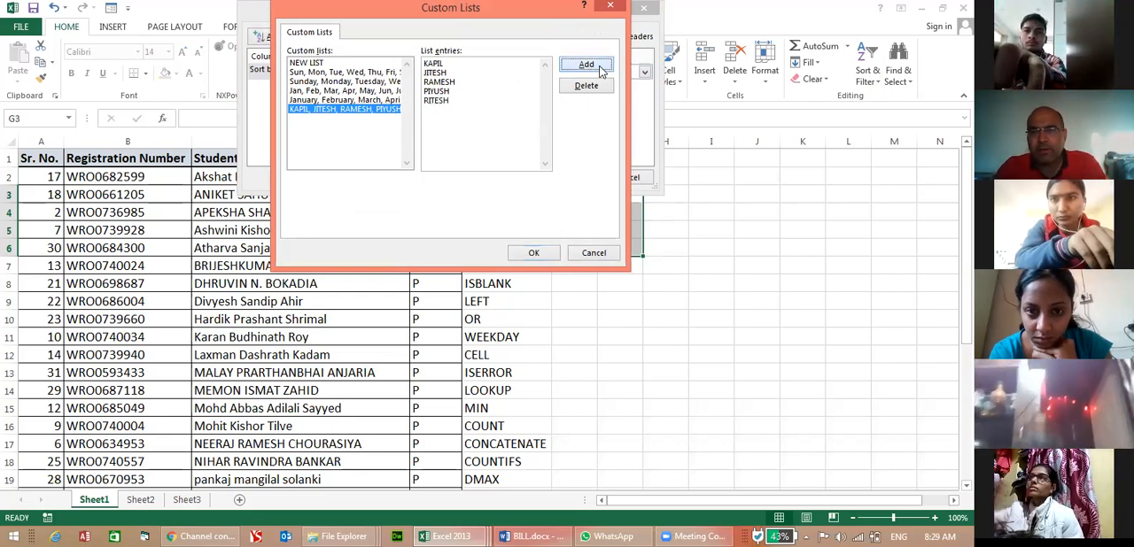
{"action": "left_click", "coordinate": [533, 254]}
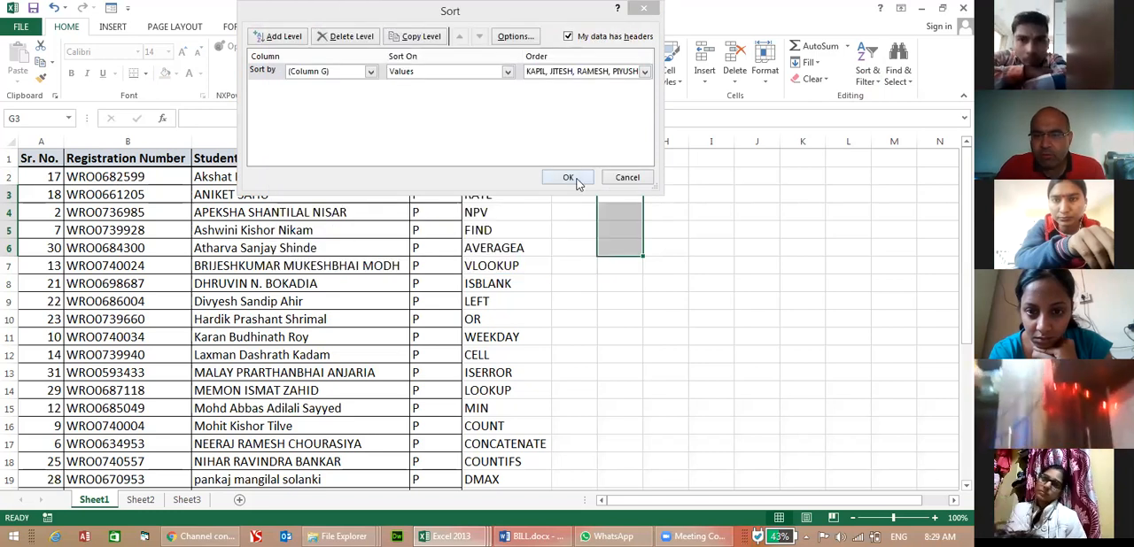
Enter the custom list's first name in G2, fill the list down column G, and clear the repeated names in G7:G9.
{"action": "left_click", "coordinate": [582, 179]}
{"action": "left_click", "coordinate": [638, 184]}
{"action": "type", "text": "KAP"}
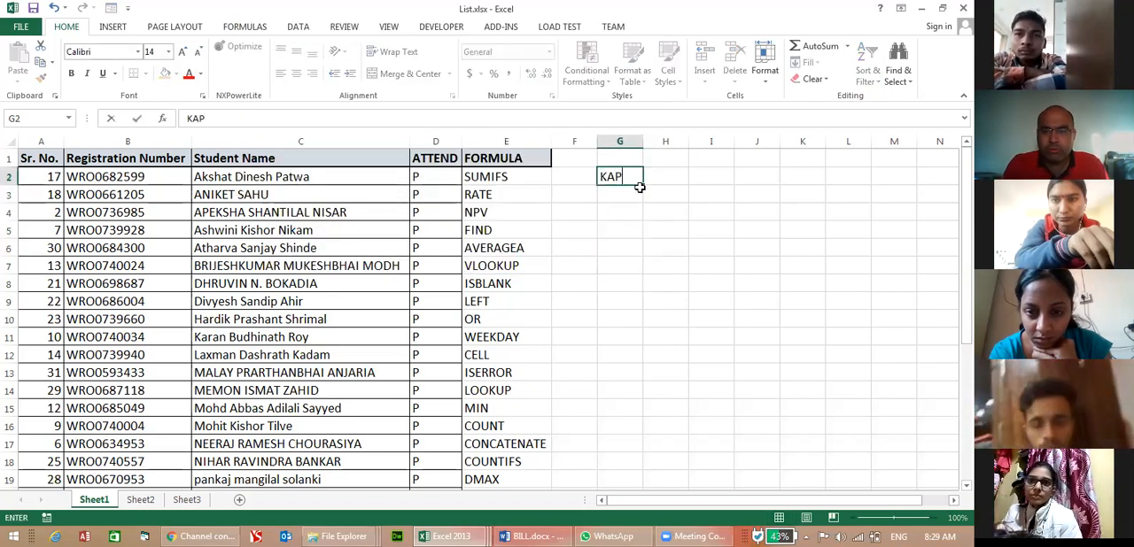
{"action": "type", "text": "IL"}
{"action": "key", "text": "Return"}
{"action": "left_click", "coordinate": [637, 182]}
{"action": "left_click_drag", "start_coordinate": [643, 185], "coordinate": [617, 295]}
{"action": "key", "text": "Delete"}
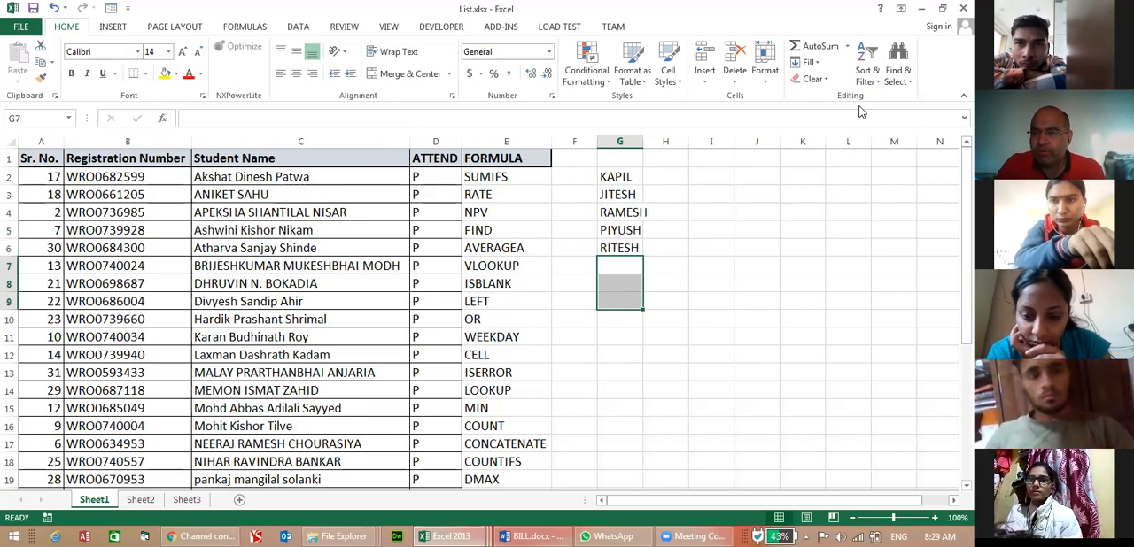
Start another custom sort and permanently delete the five-name custom list from the custom lists.
{"action": "left_click", "coordinate": [869, 78]}
{"action": "left_click", "coordinate": [900, 131]}
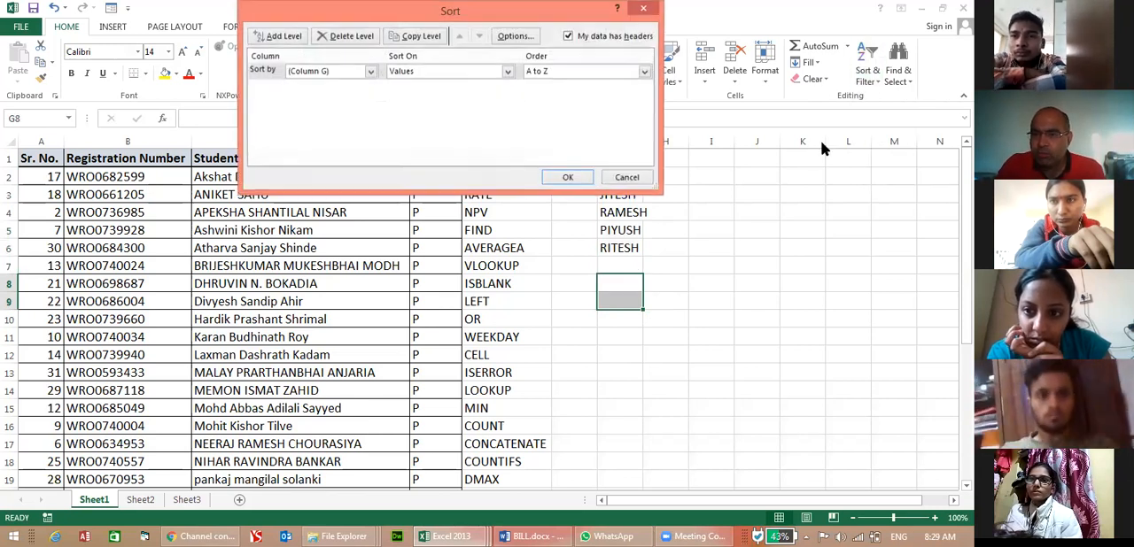
{"action": "left_click", "coordinate": [602, 72]}
{"action": "left_click", "coordinate": [591, 105]}
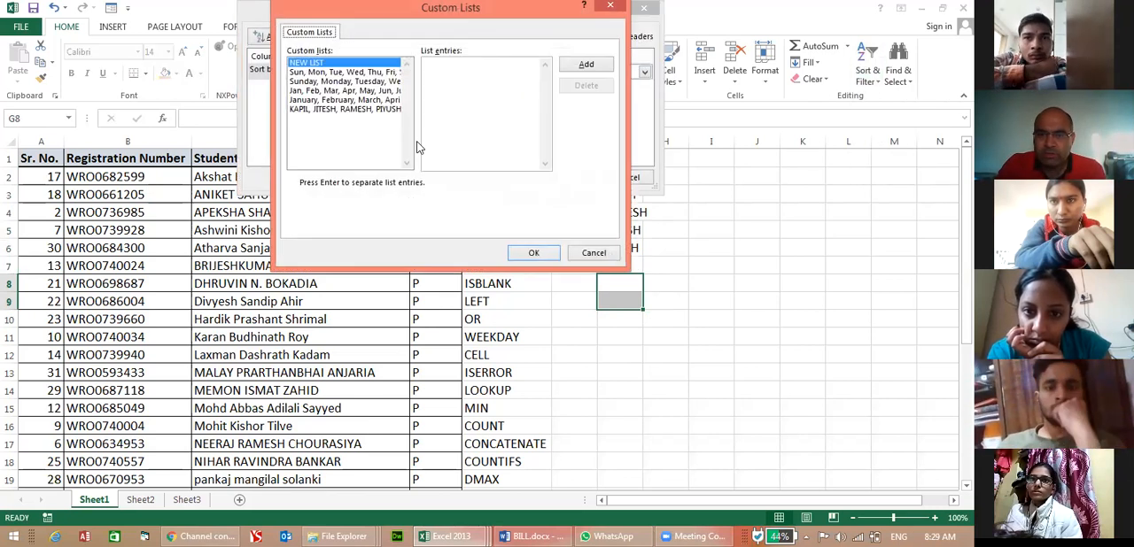
{"action": "left_click", "coordinate": [363, 109]}
{"action": "left_click", "coordinate": [586, 85]}
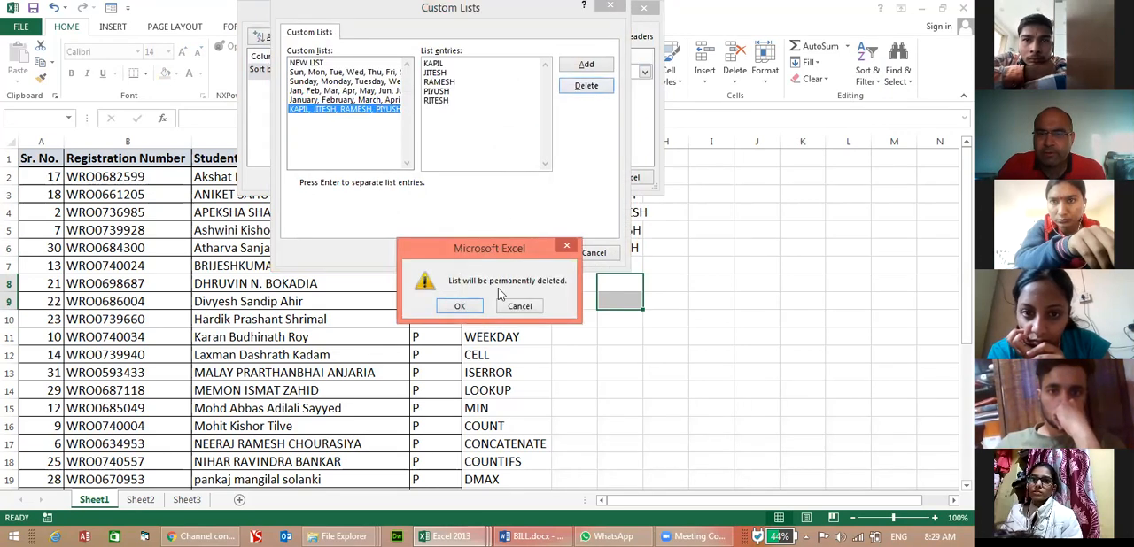
{"action": "left_click", "coordinate": [462, 308]}
Review the built-in weekday and month custom lists and accept the January, February, March list as the sort order.
{"action": "left_click", "coordinate": [390, 93]}
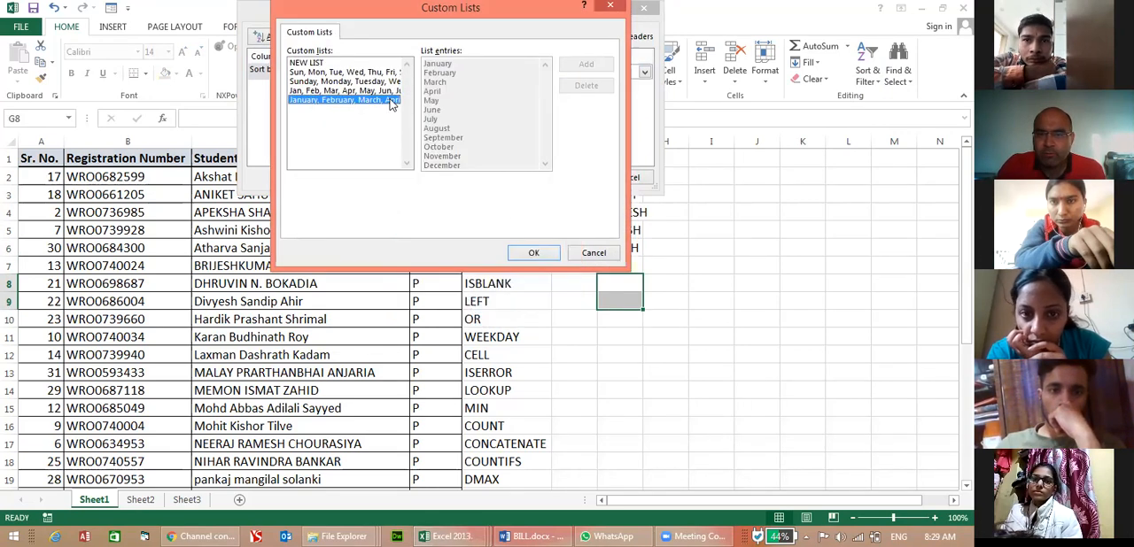
{"action": "left_click", "coordinate": [389, 81]}
{"action": "left_click", "coordinate": [391, 74]}
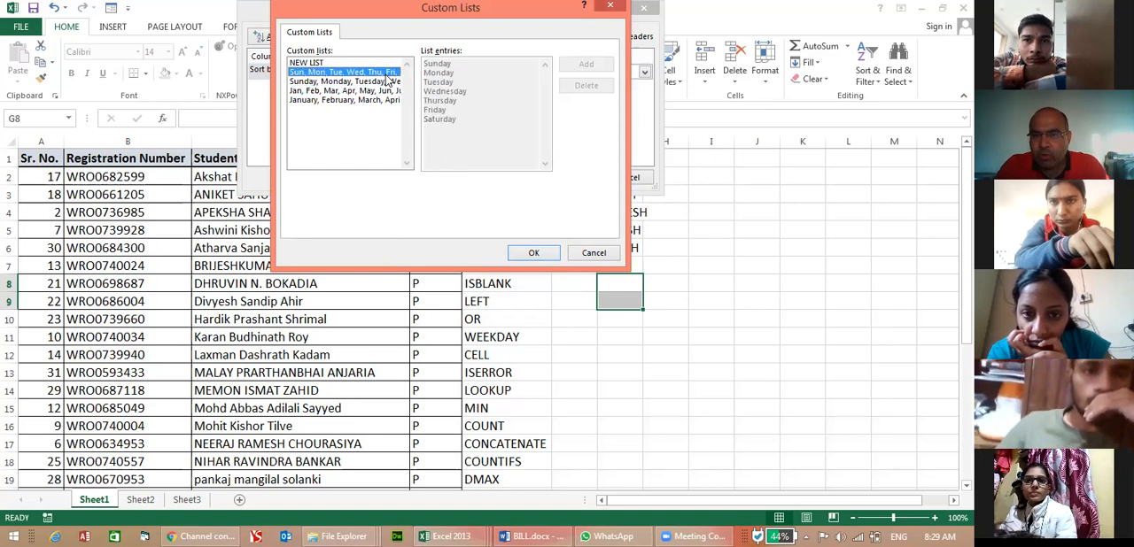
{"action": "left_click", "coordinate": [387, 101]}
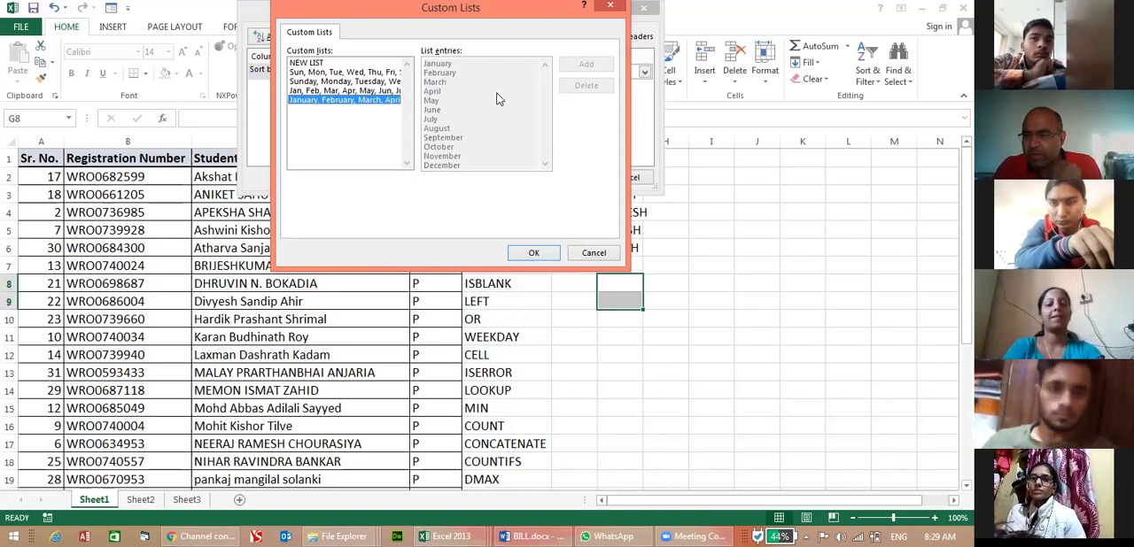
{"action": "left_click", "coordinate": [533, 252]}
{"action": "left_click", "coordinate": [568, 178]}
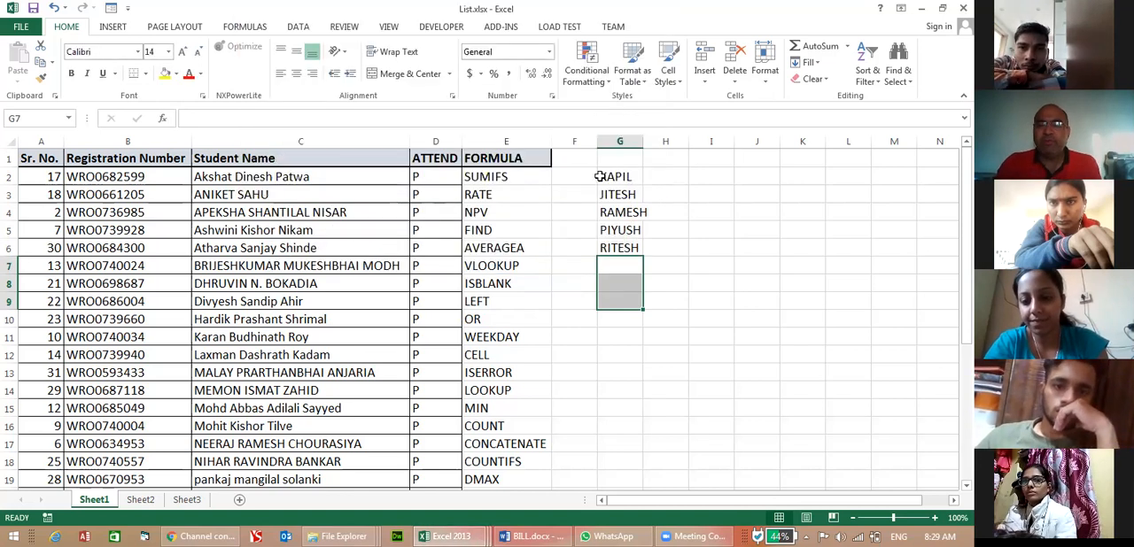
Clear the filled sample names from column G on Sheet1.
{"action": "left_click", "coordinate": [617, 178]}
{"action": "left_click_drag", "start_coordinate": [617, 178], "coordinate": [620, 264]}
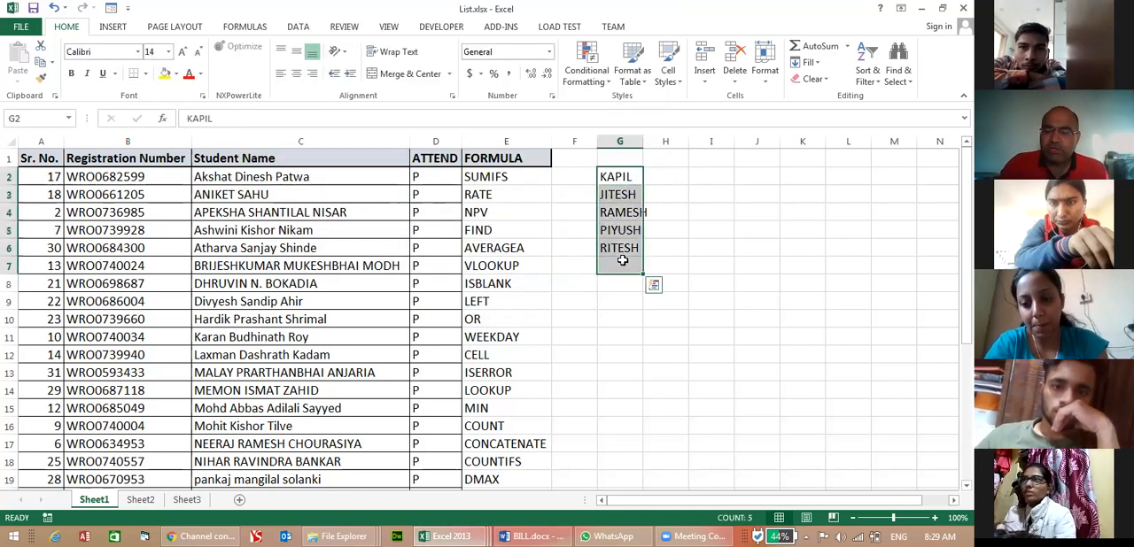
{"action": "key", "text": "Delete"}
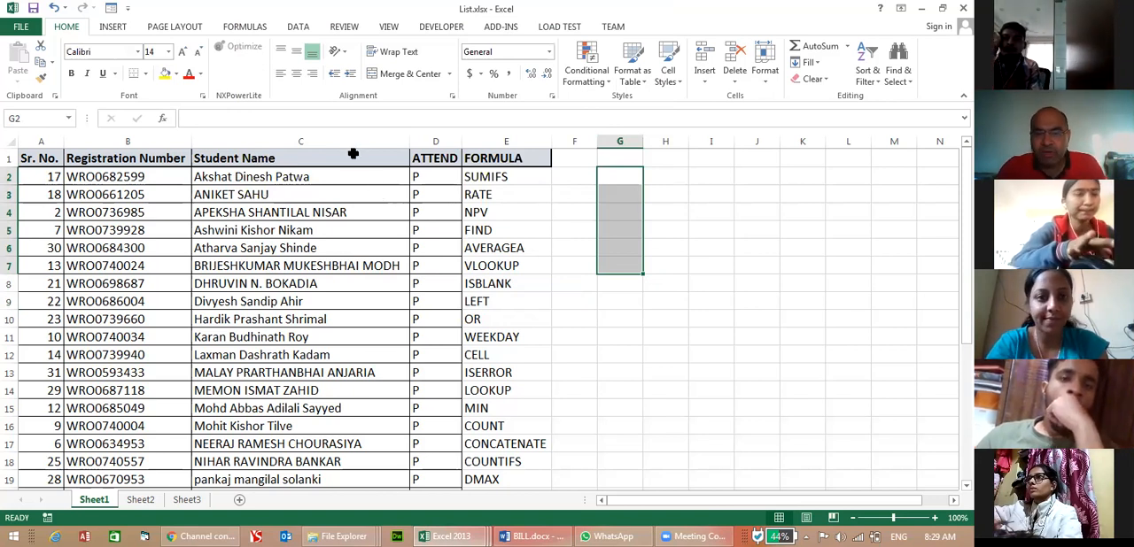
Undo the earlier fills and sorts until the Sheet1 student list is back in serial number order.
{"action": "left_click", "coordinate": [323, 134]}
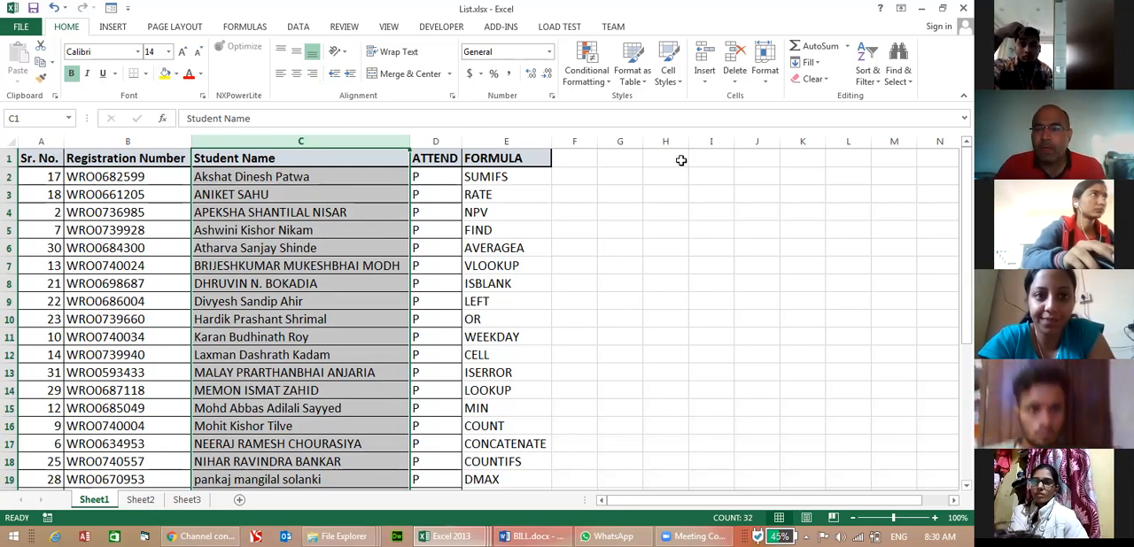
{"action": "left_click", "coordinate": [241, 189]}
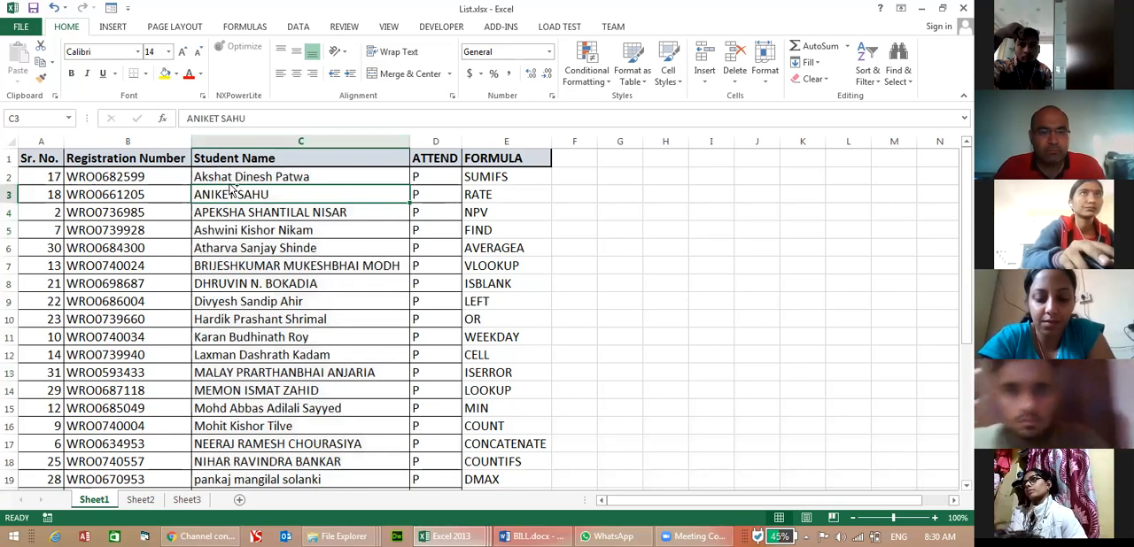
{"action": "key", "text": "ctrl+z"}
{"action": "key", "text": "ctrl+z"}
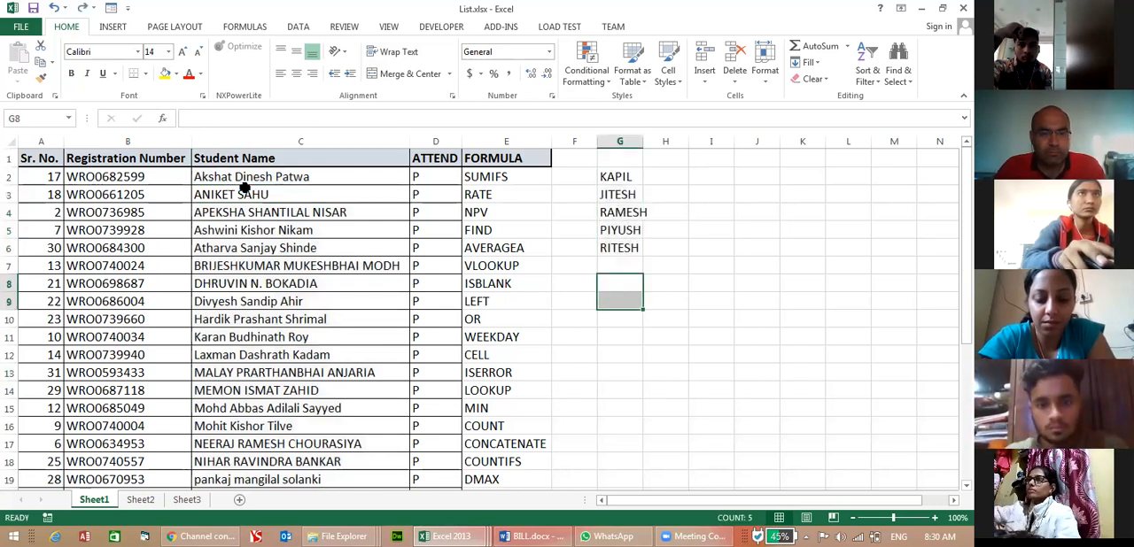
{"action": "key", "text": "ctrl+z"}
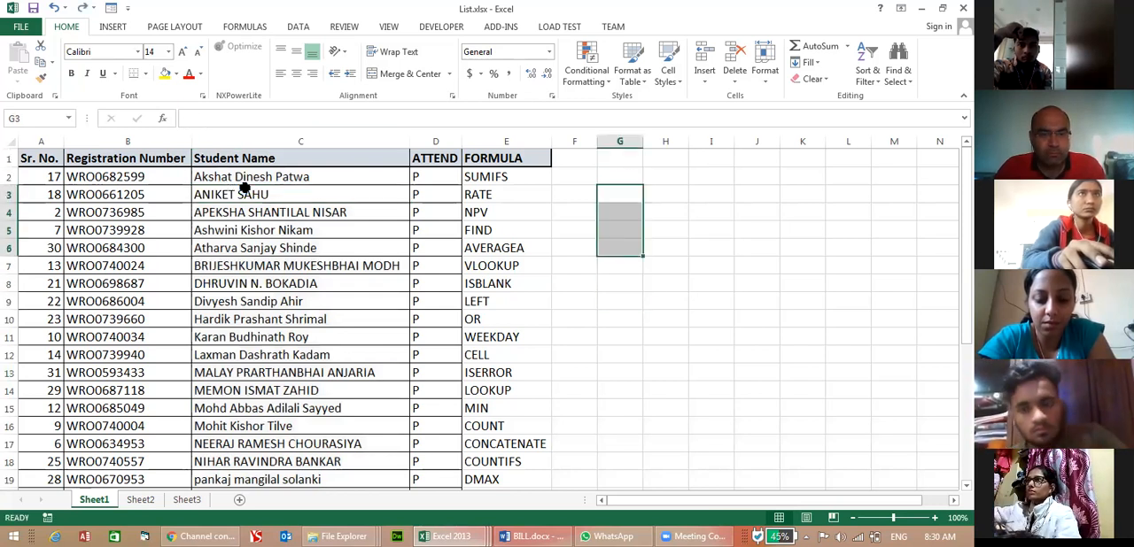
{"action": "key", "text": "ctrl+z"}
{"action": "key", "text": "ctrl+z"}
{"action": "key", "text": "ctrl+z"}
{"action": "key", "text": "ctrl+z"}
{"action": "key", "text": "ctrl+z"}
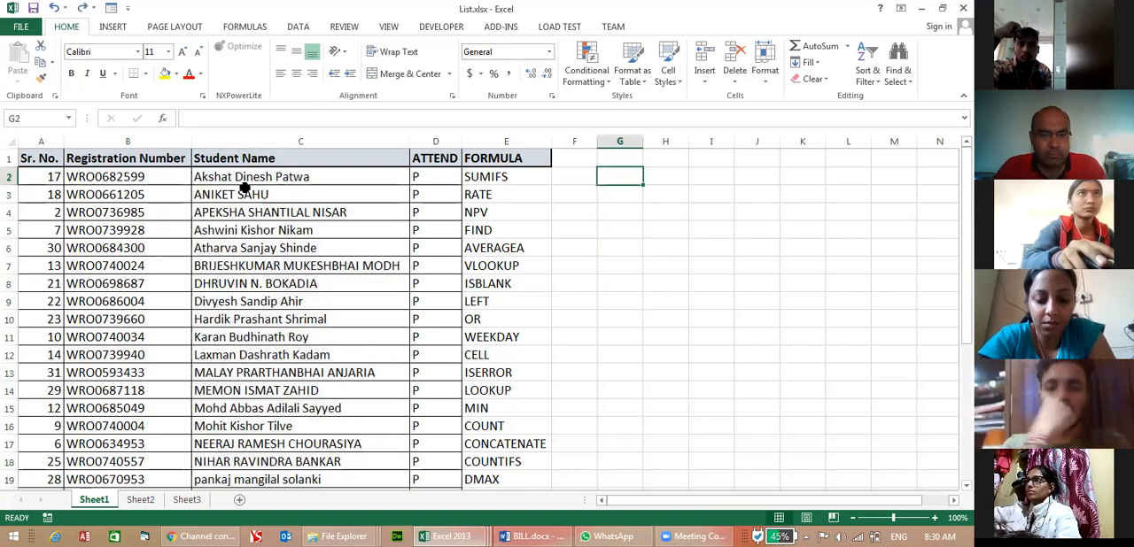
{"action": "key", "text": "ctrl+z"}
{"action": "key", "text": "ctrl+z"}
{"action": "key", "text": "ctrl+z"}
{"action": "key", "text": "ctrl+z"}
{"action": "key", "text": "ctrl+z"}
{"action": "key", "text": "ctrl+z"}
{"action": "key", "text": "ctrl+z"}
{"action": "key", "text": "ctrl+z"}
{"action": "key", "text": "ctrl+z"}
{"action": "key", "text": "ctrl+z"}
{"action": "key", "text": "ctrl+z"}
{"action": "key", "text": "ctrl+z"}
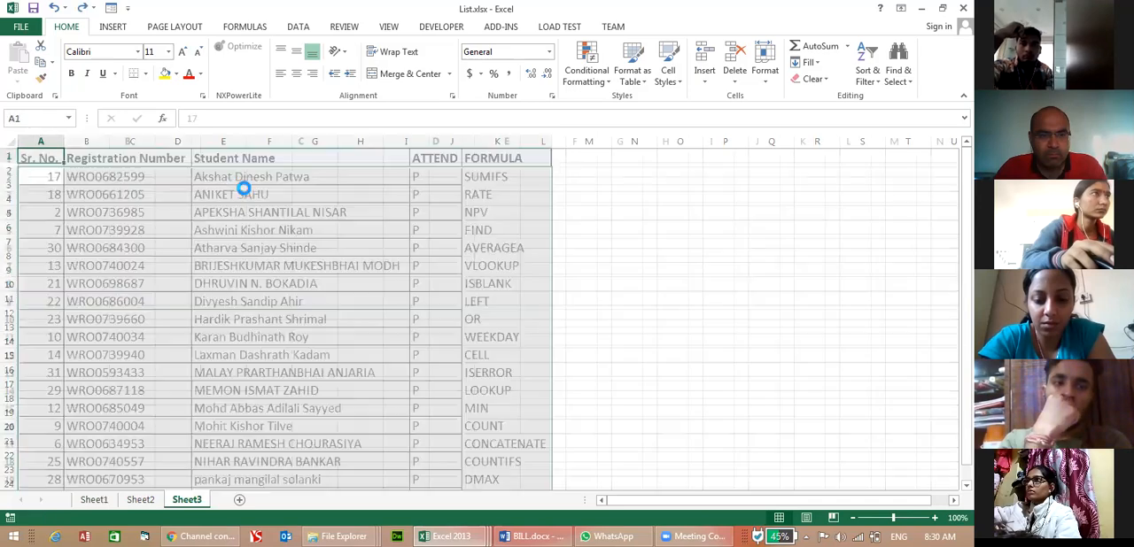
{"action": "key", "text": "ctrl+z"}
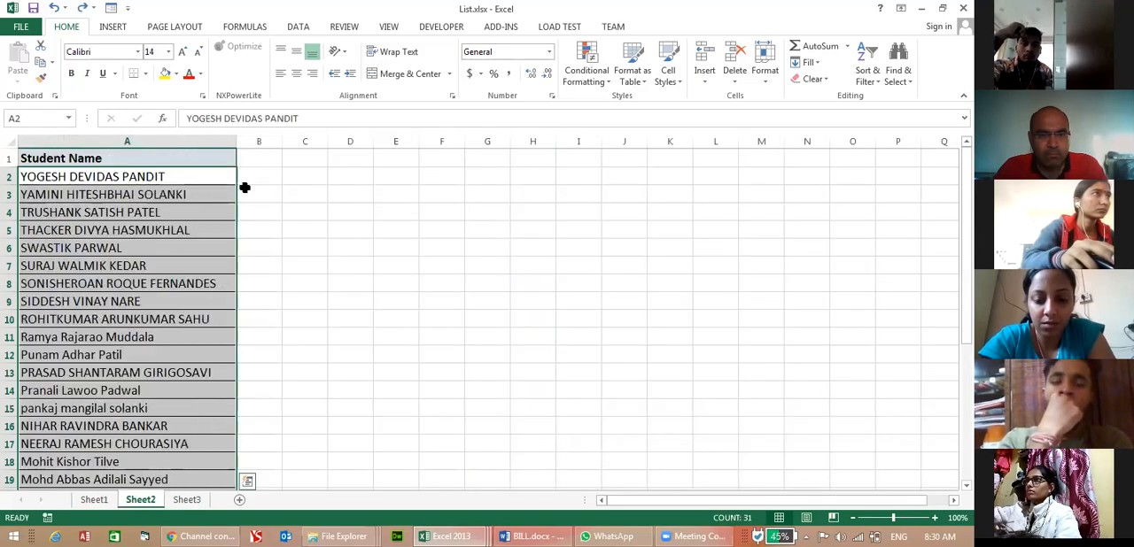
{"action": "left_click", "coordinate": [109, 499]}
{"action": "left_click", "coordinate": [298, 335]}
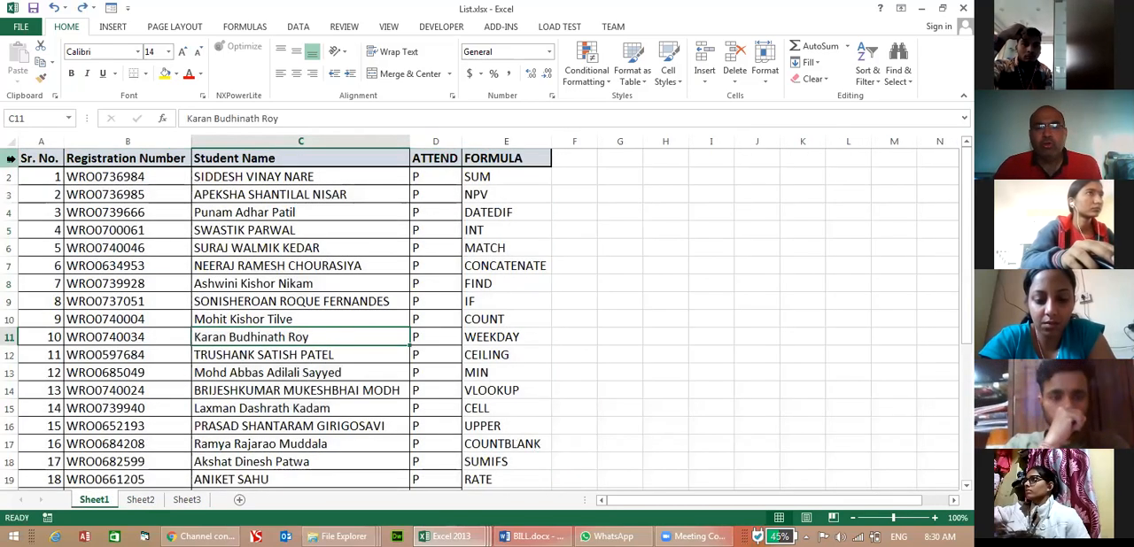
Add filters to the header row of the student list on Sheet1.
{"action": "left_click", "coordinate": [11, 157]}
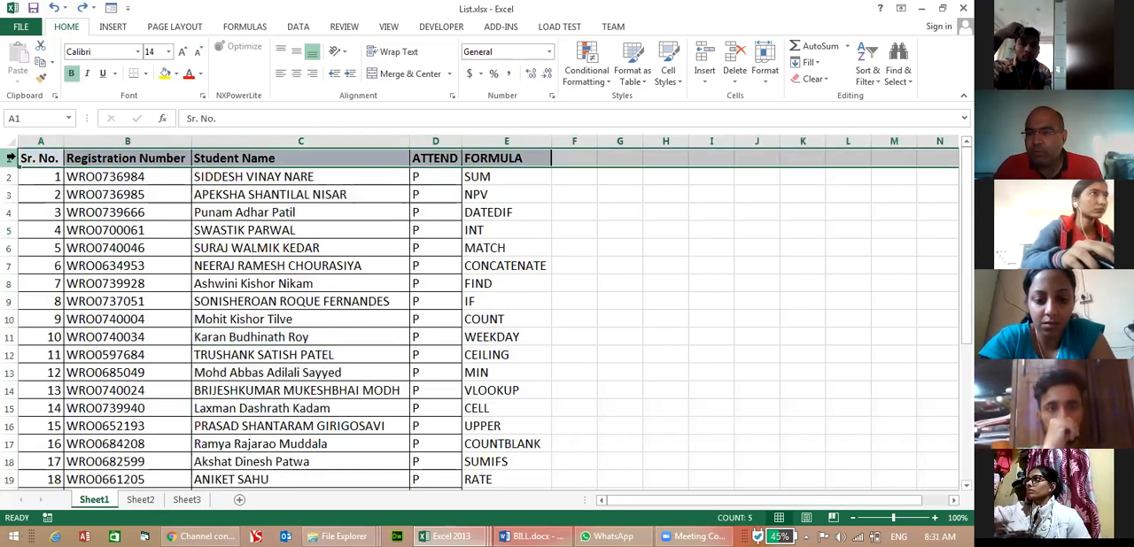
{"action": "left_click", "coordinate": [866, 71]}
{"action": "left_click", "coordinate": [881, 148]}
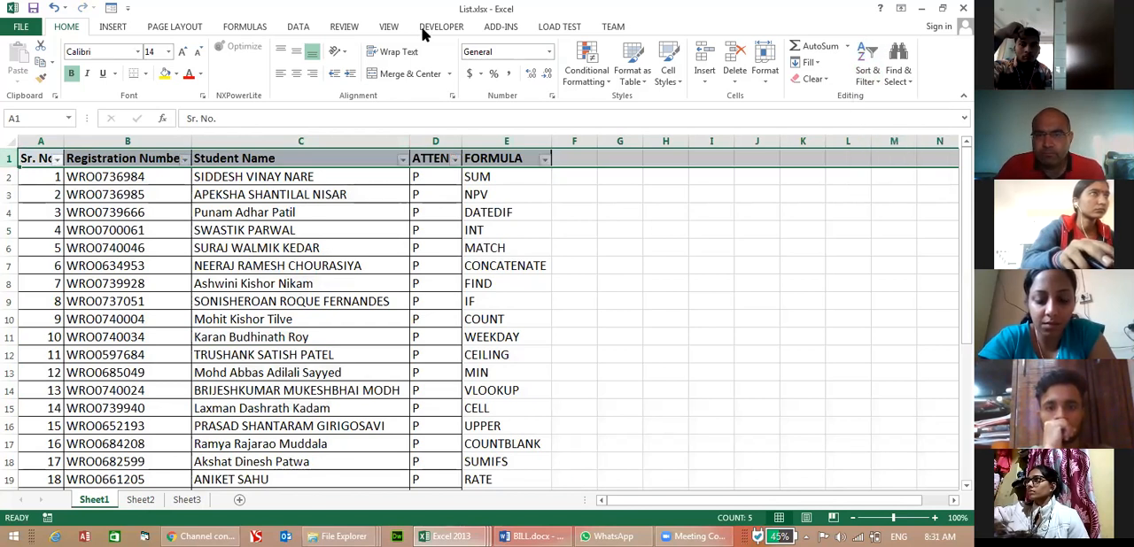
{"action": "left_click", "coordinate": [646, 347]}
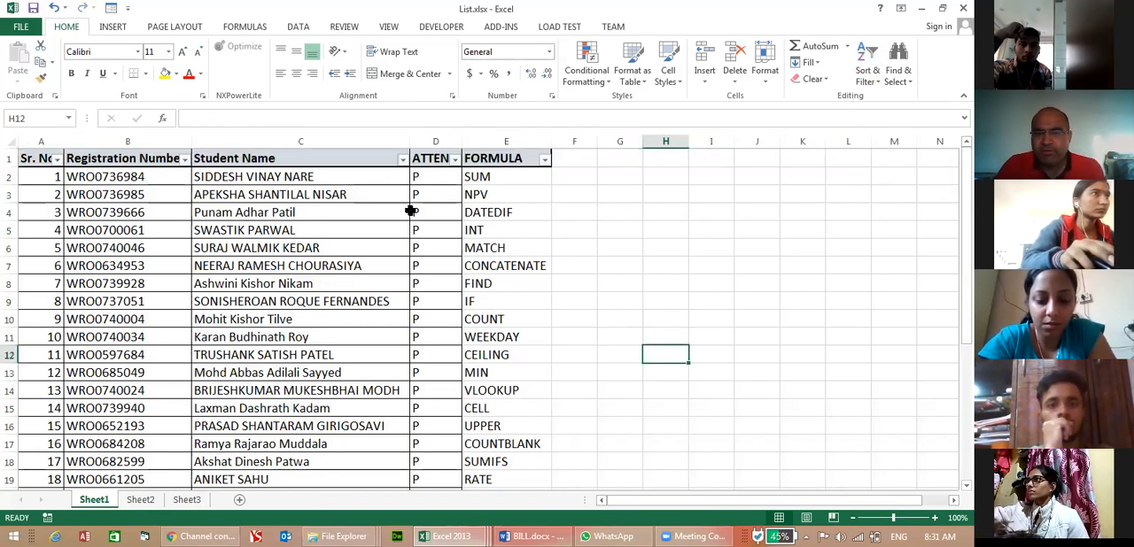
Filter the Student Name column with a text filter for names that contain A.
{"action": "left_click", "coordinate": [403, 159]}
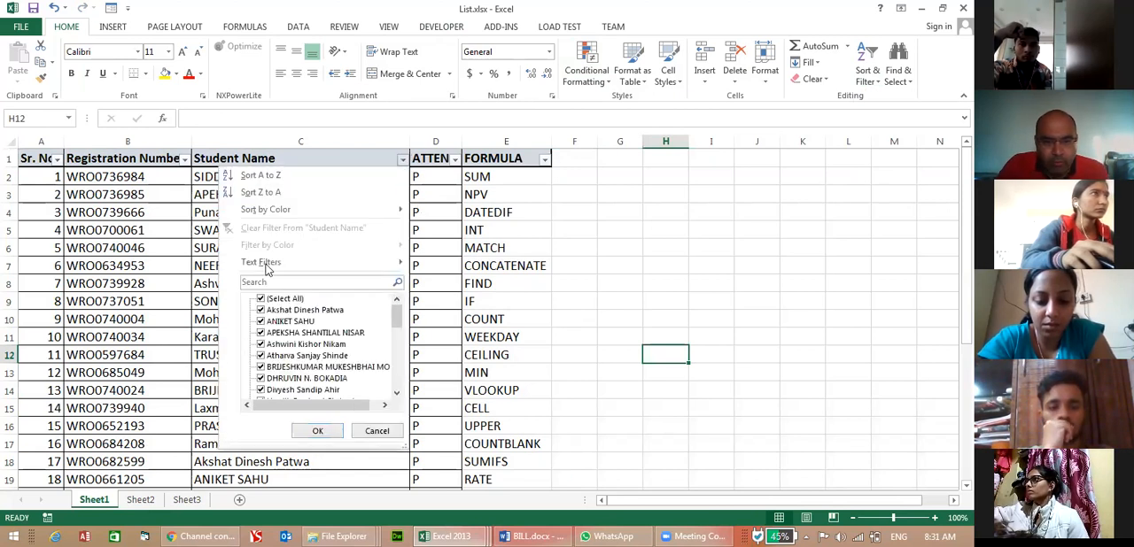
{"action": "mouse_move", "coordinate": [269, 264]}
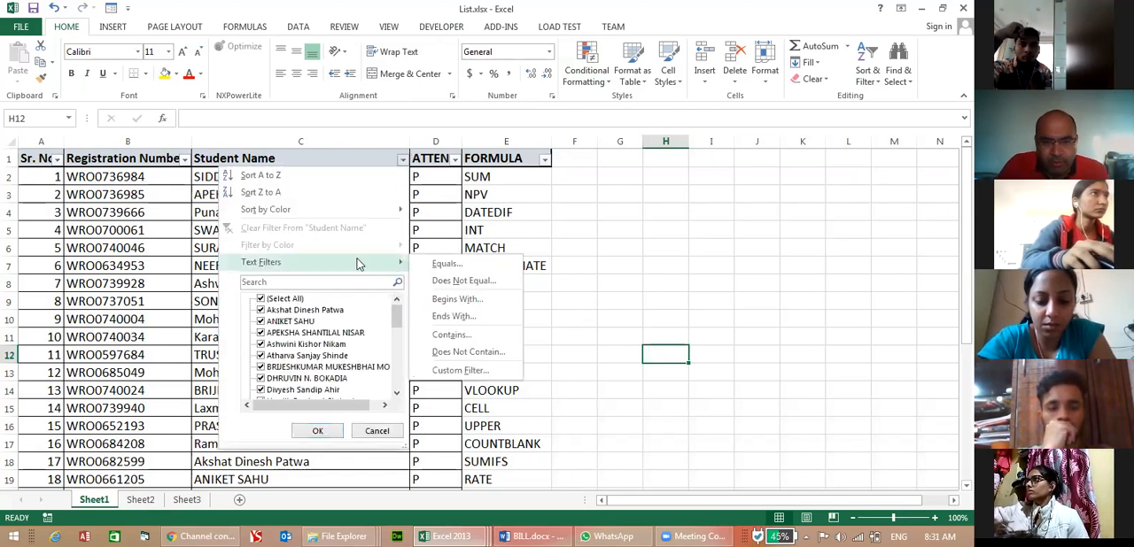
{"action": "left_click", "coordinate": [467, 337]}
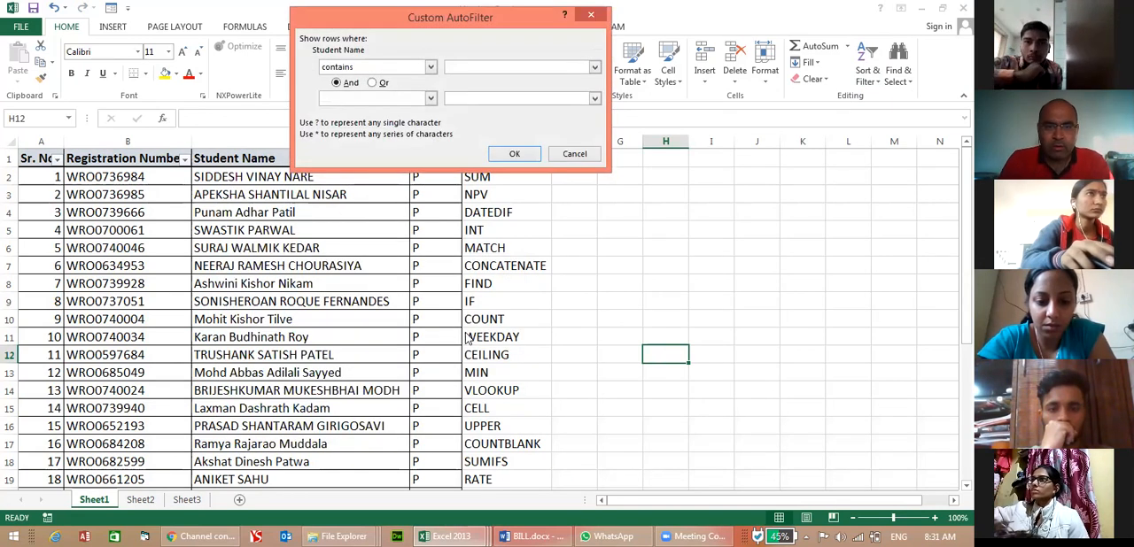
{"action": "type", "text": "a"}
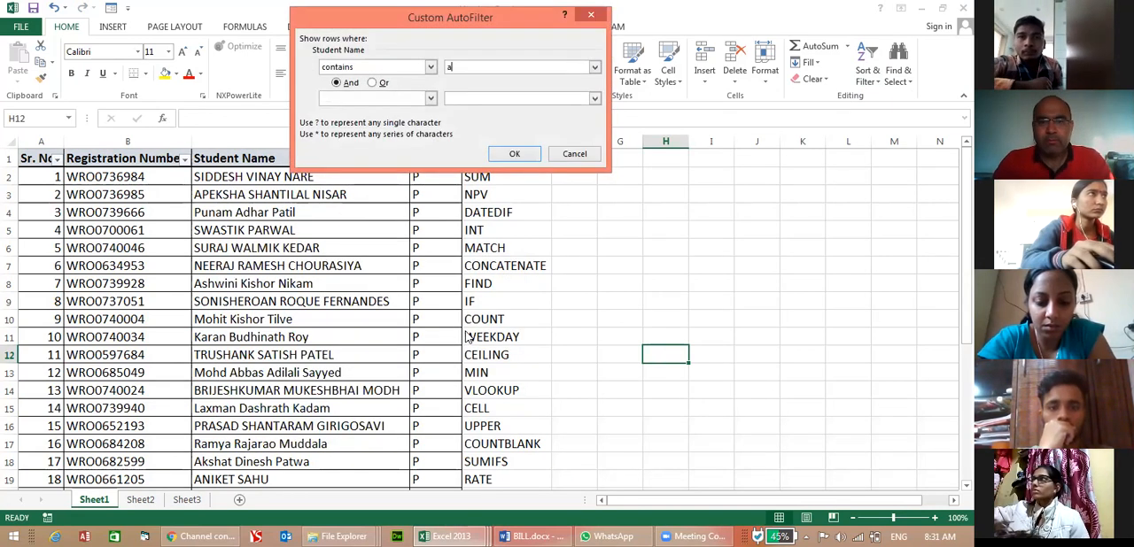
{"action": "left_click", "coordinate": [513, 153]}
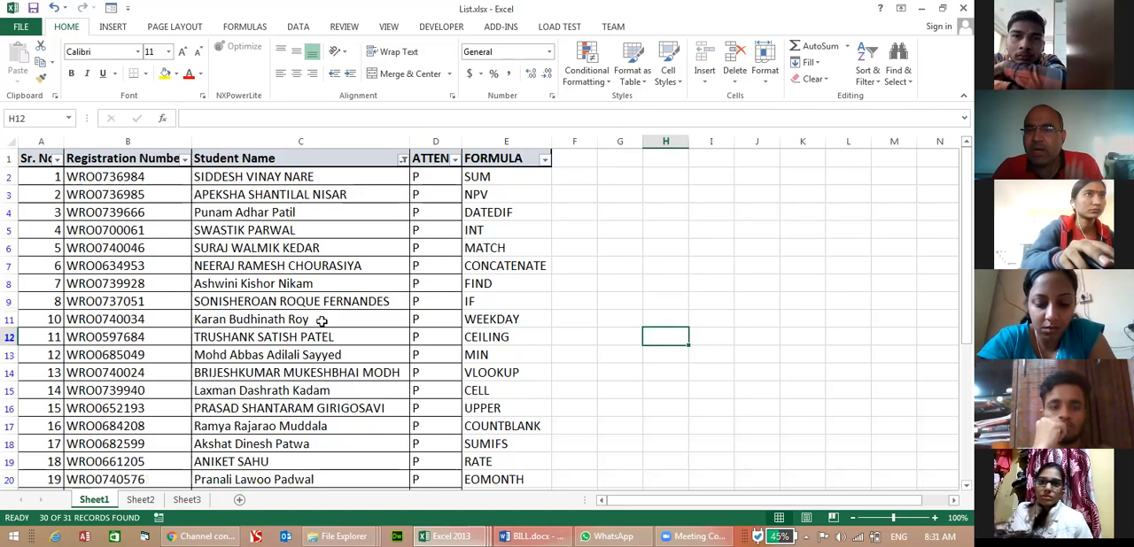
Change the Student Name text filter to names that contain L.
{"action": "left_click", "coordinate": [403, 158]}
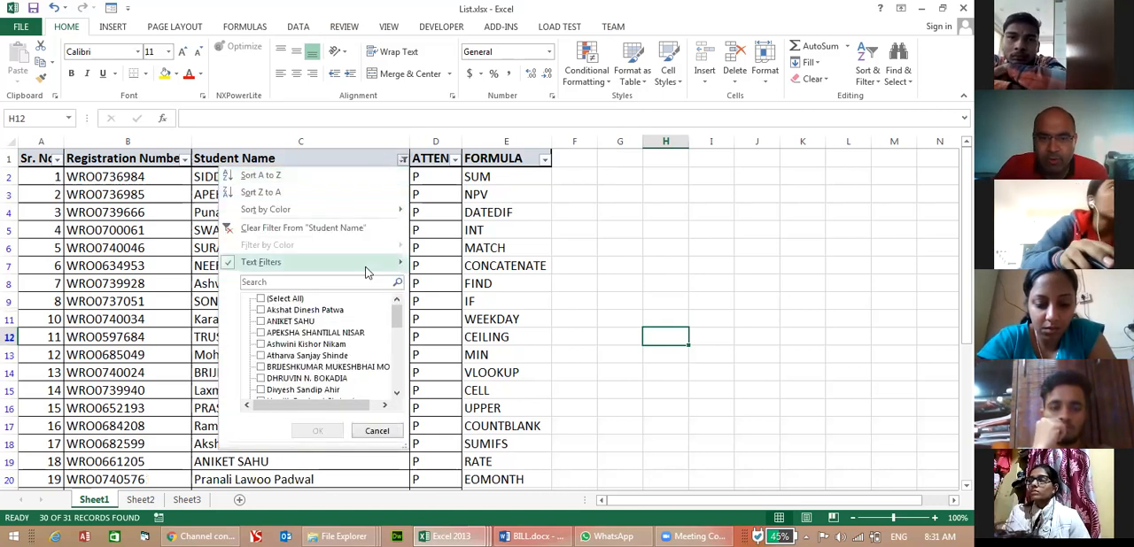
{"action": "mouse_move", "coordinate": [367, 272]}
{"action": "left_click", "coordinate": [443, 332]}
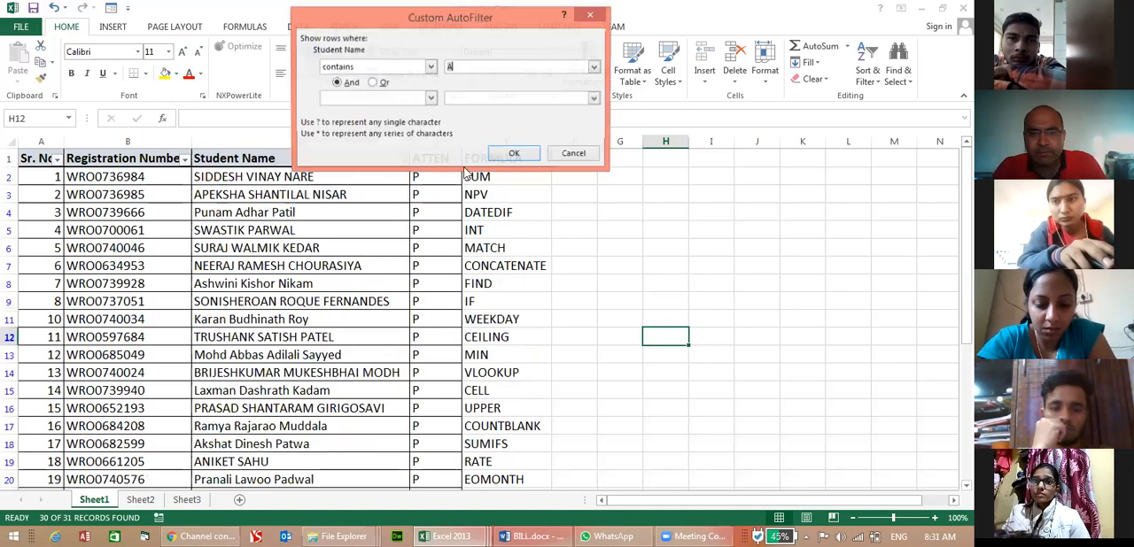
{"action": "type", "text": "L"}
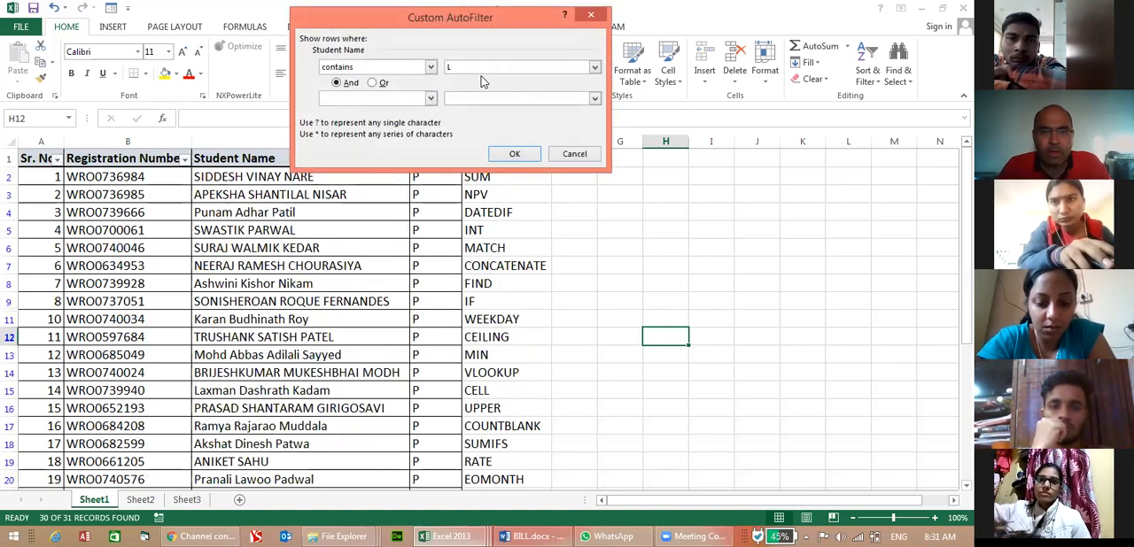
{"action": "key", "text": "Return"}
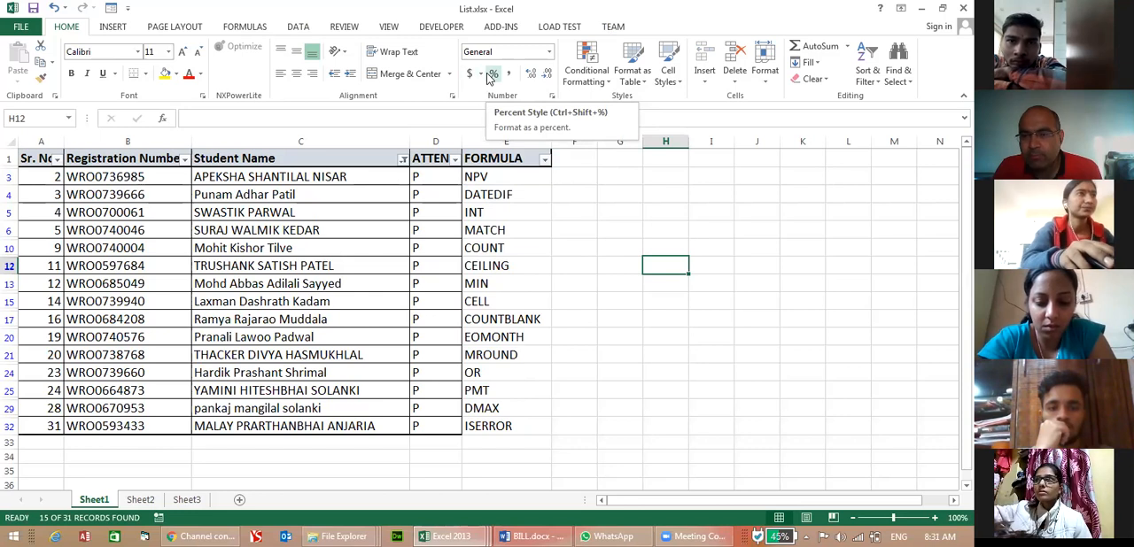
Examine the comparison operators and And/Or options of the custom text filter for Student Name, leaving the current filter unchanged.
{"action": "left_click", "coordinate": [403, 159]}
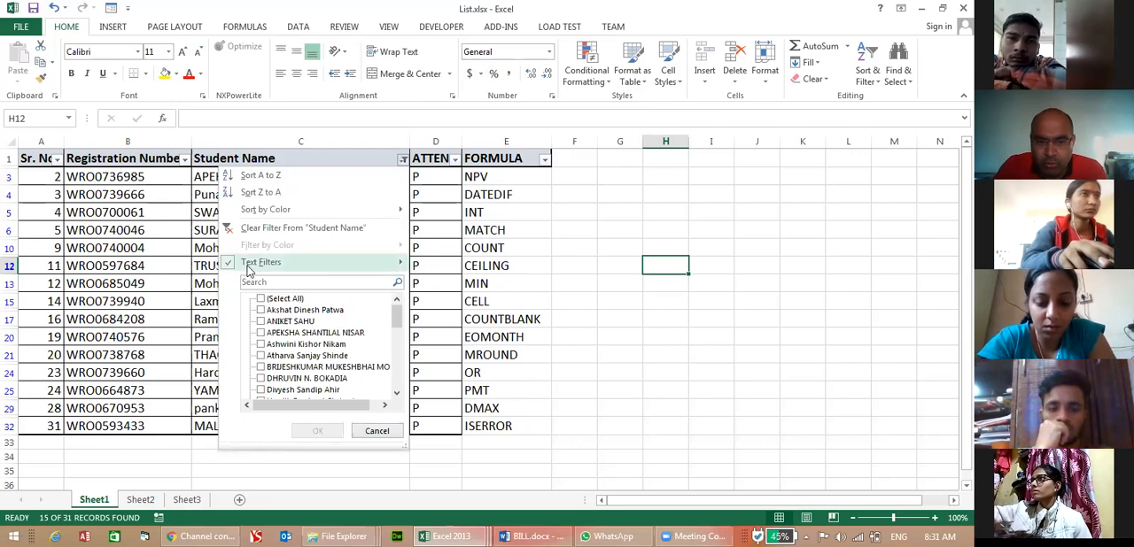
{"action": "mouse_move", "coordinate": [249, 271]}
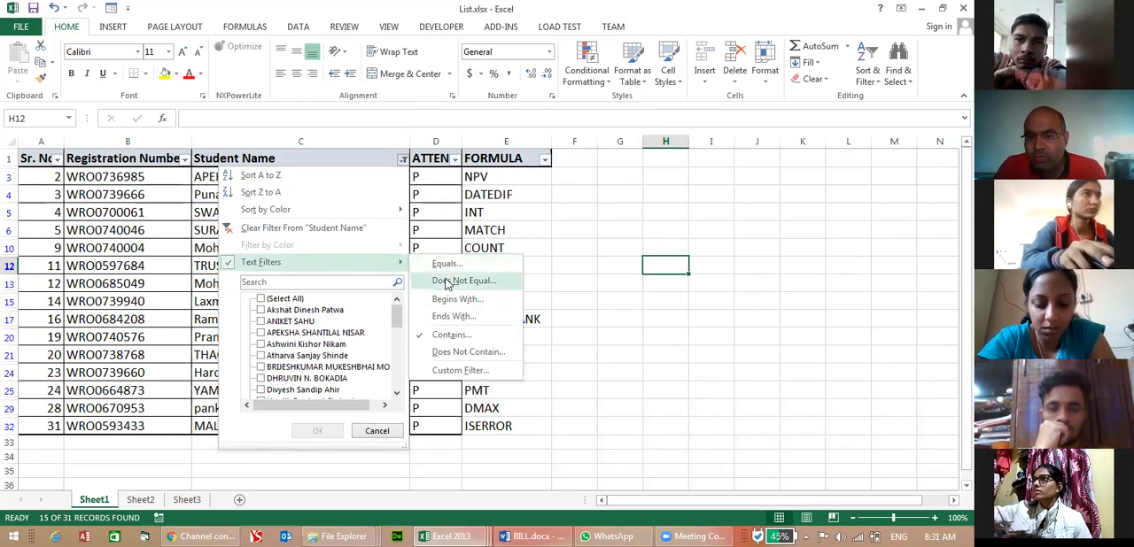
{"action": "left_click", "coordinate": [466, 372]}
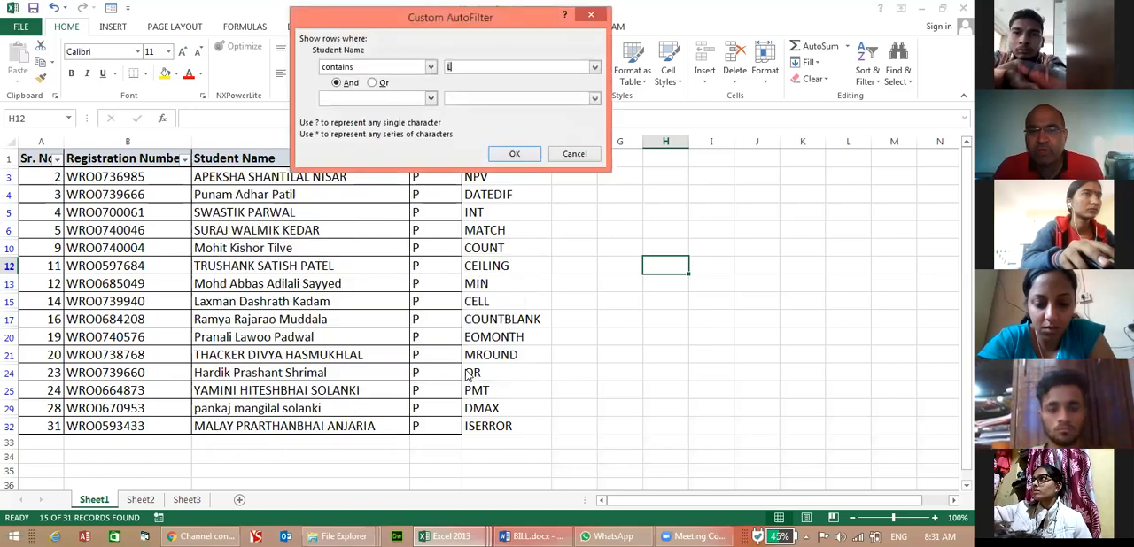
{"action": "left_click", "coordinate": [356, 68]}
{"action": "scroll", "coordinate": [364, 99], "scroll_direction": "up", "scroll_amount": 2}
{"action": "scroll", "coordinate": [363, 99], "scroll_direction": "up", "scroll_amount": 1}
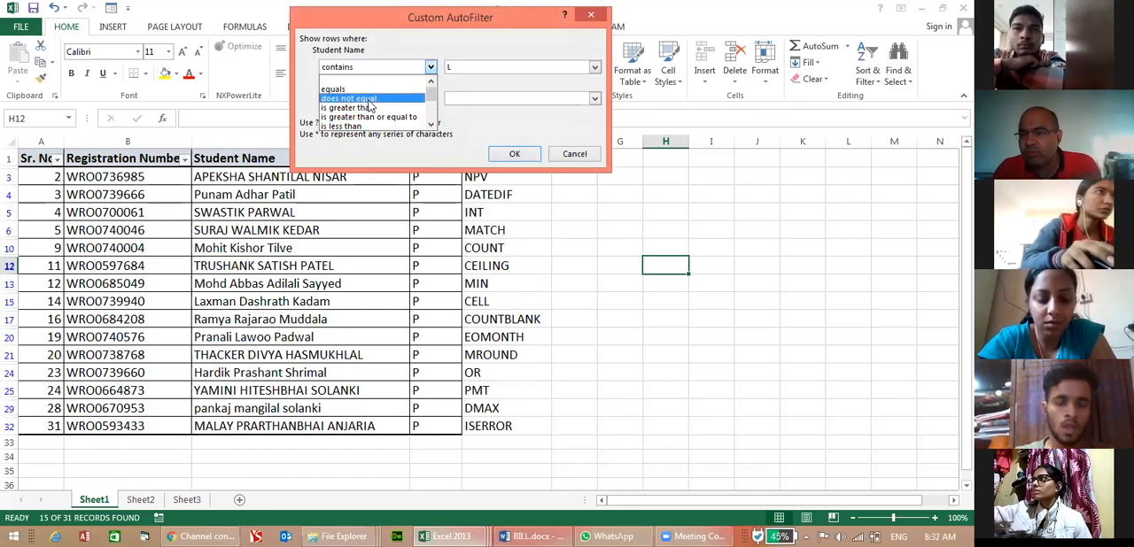
{"action": "left_click", "coordinate": [470, 109]}
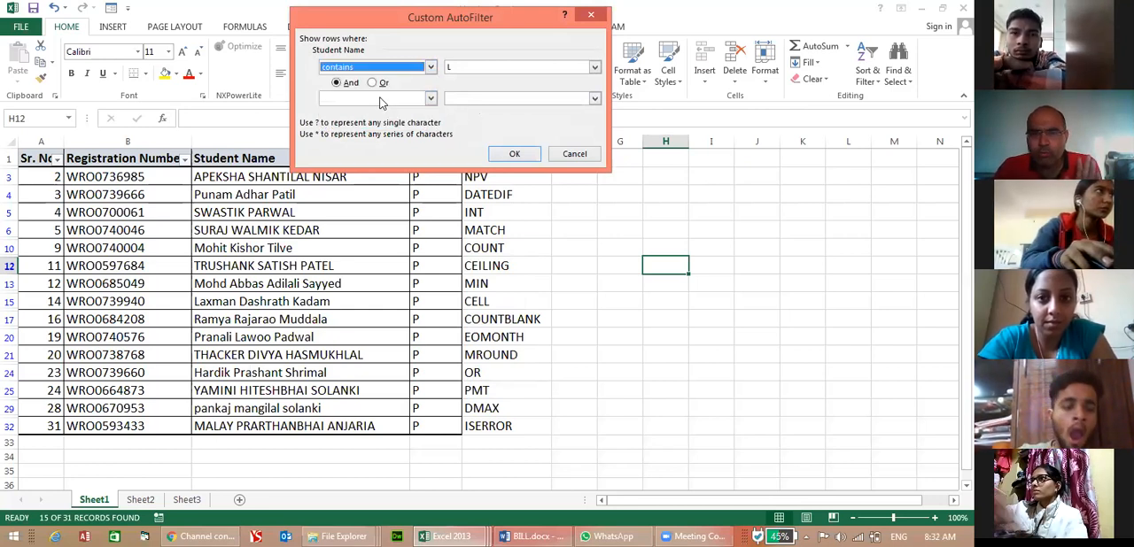
{"action": "left_click", "coordinate": [338, 84]}
{"action": "left_click", "coordinate": [375, 84]}
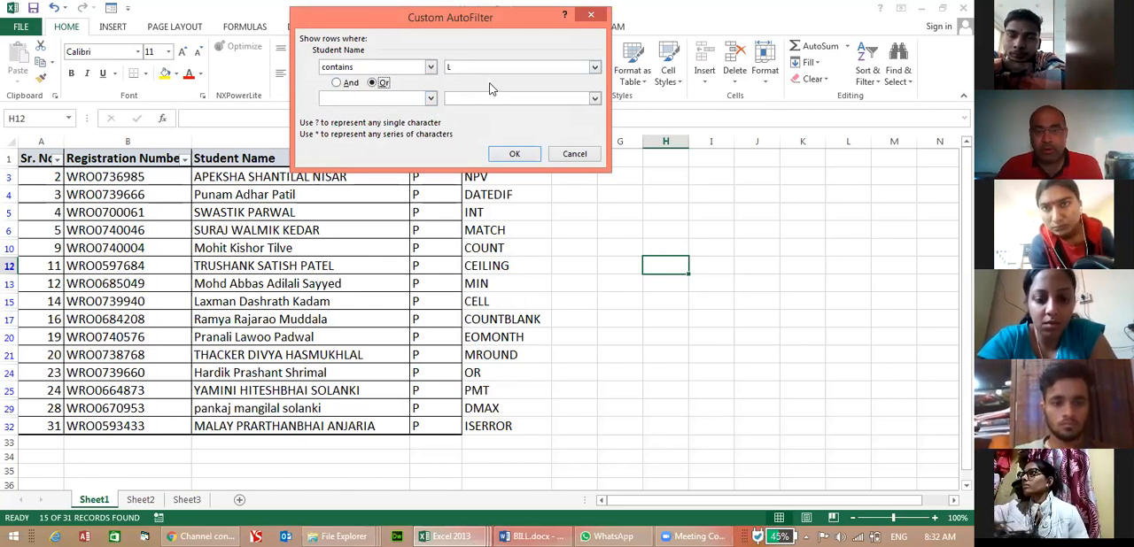
{"action": "left_click", "coordinate": [574, 153]}
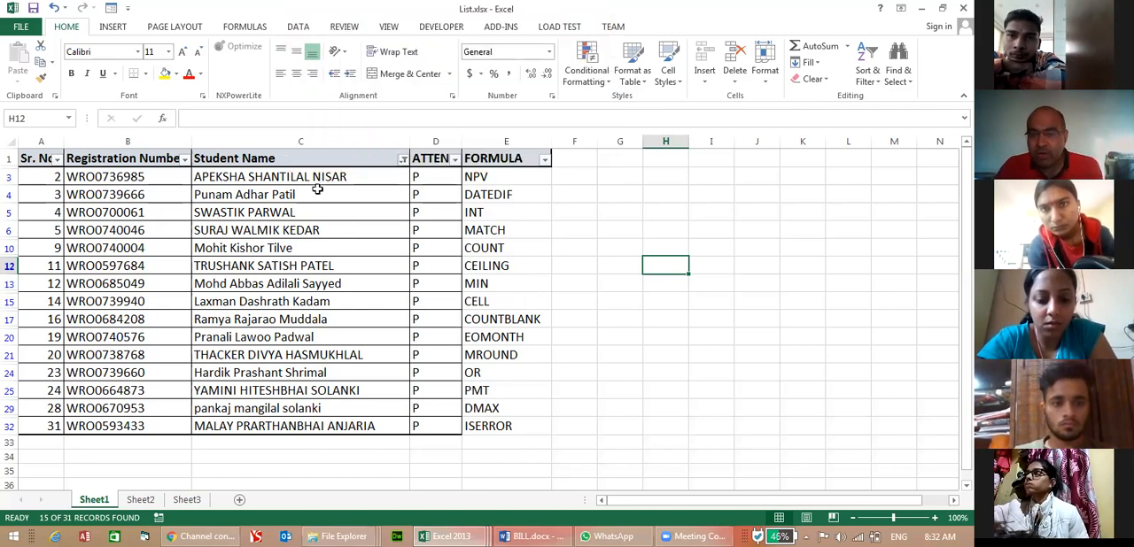
{"action": "left_click", "coordinate": [404, 160]}
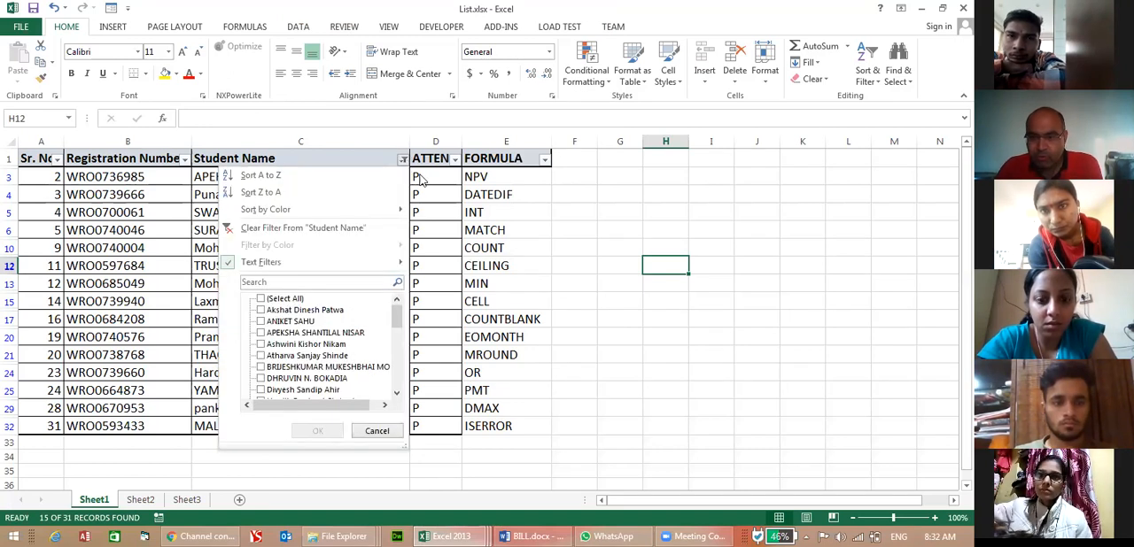
{"action": "left_click", "coordinate": [474, 211]}
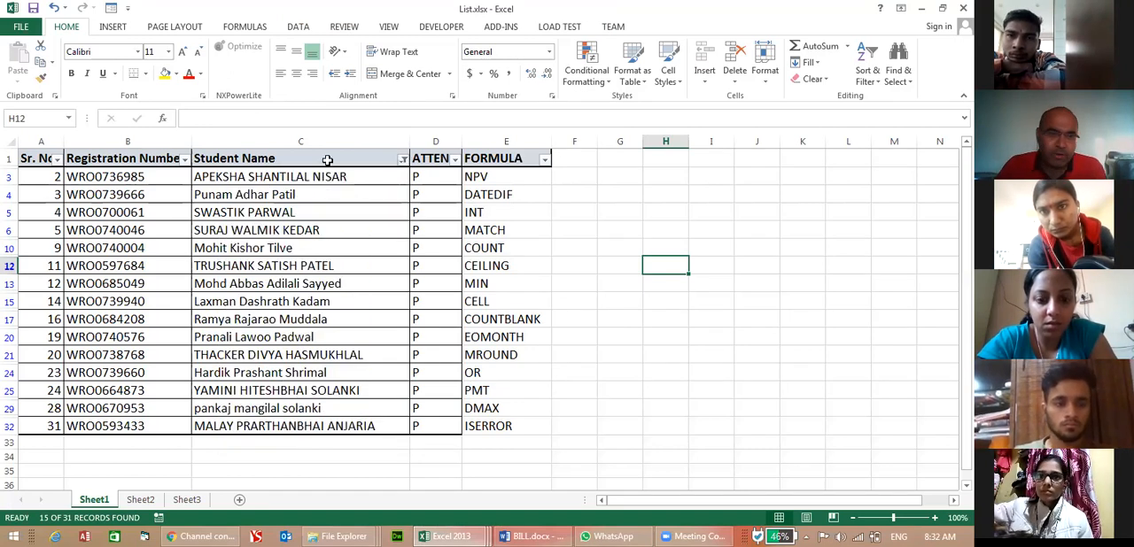
Filter the Sr. No. column with a number filter for values greater than 10.
{"action": "left_click", "coordinate": [57, 159]}
{"action": "mouse_move", "coordinate": [59, 266]}
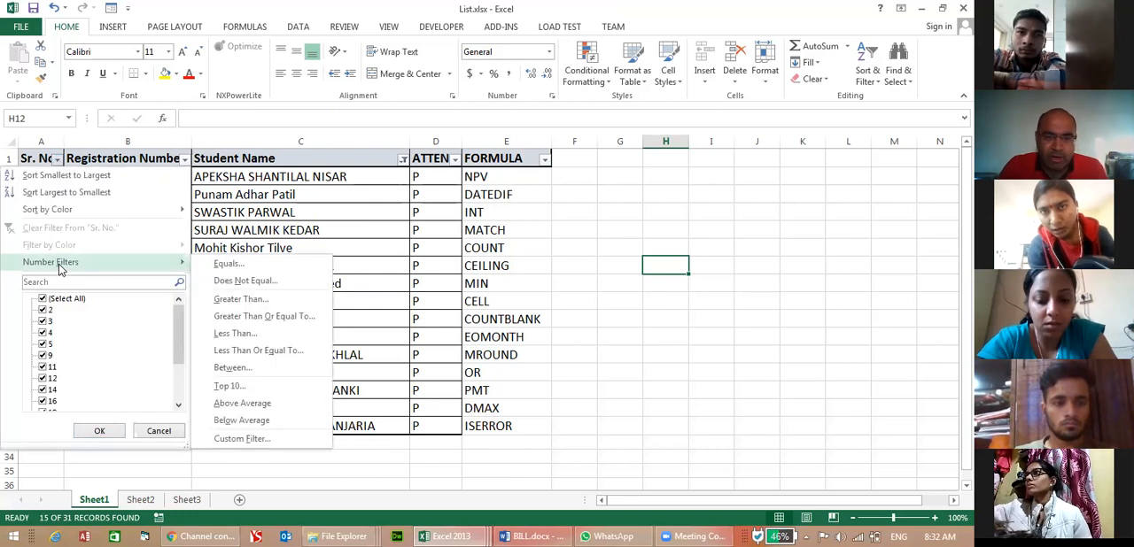
{"action": "left_click", "coordinate": [251, 300]}
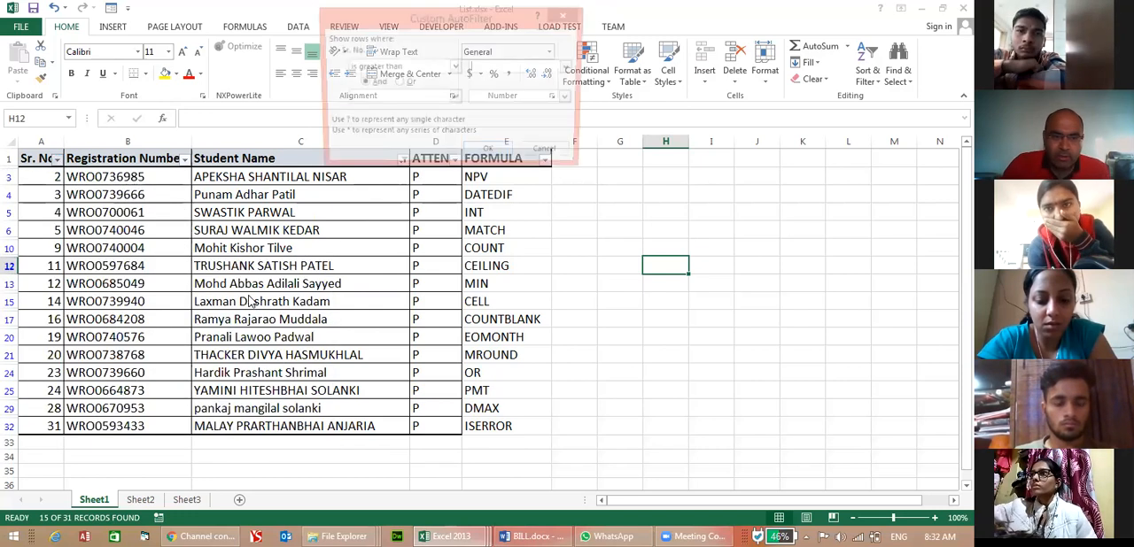
{"action": "type", "text": "10"}
{"action": "key", "text": "Return"}
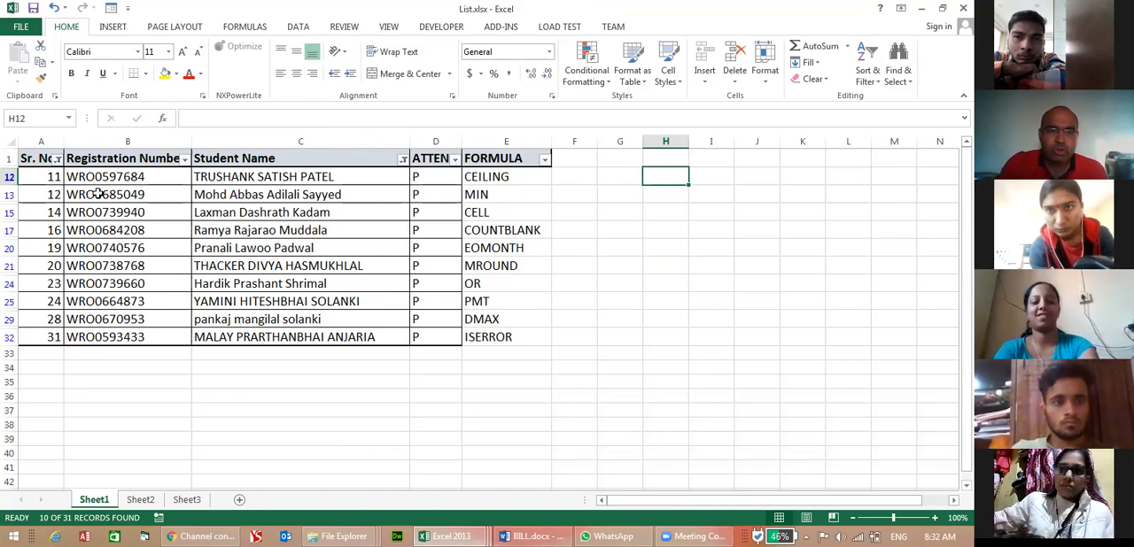
Remove the filters from the Sheet1 student list so all rows are shown.
{"action": "left_click", "coordinate": [58, 160]}
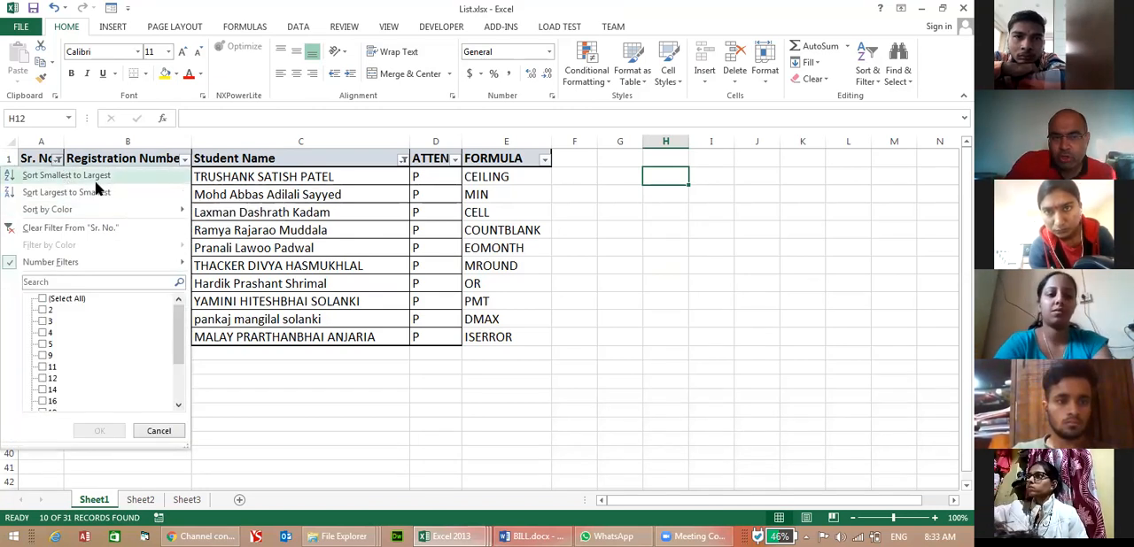
{"action": "mouse_move", "coordinate": [89, 218]}
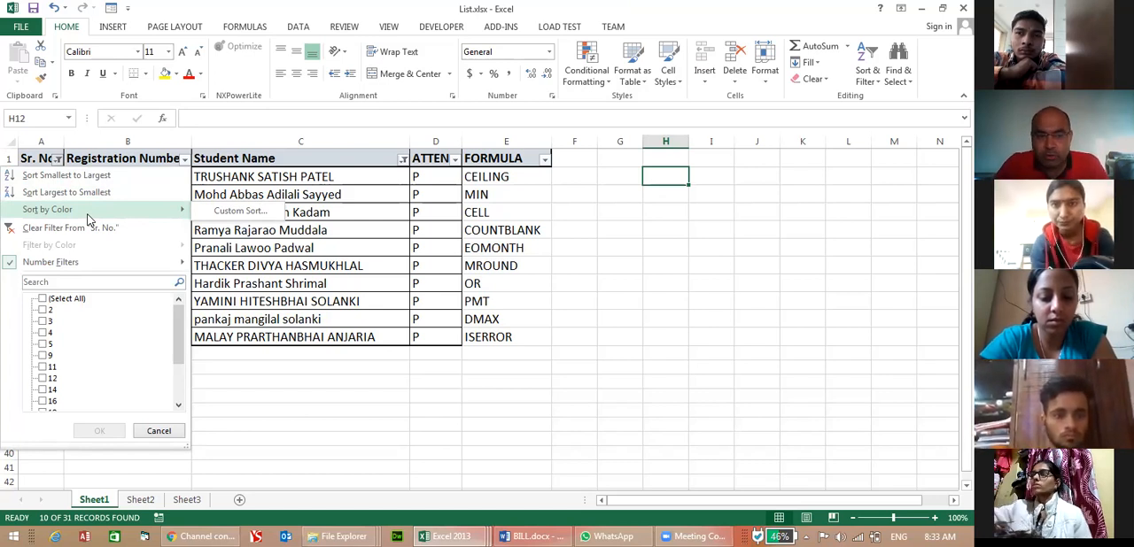
{"action": "left_click", "coordinate": [224, 272]}
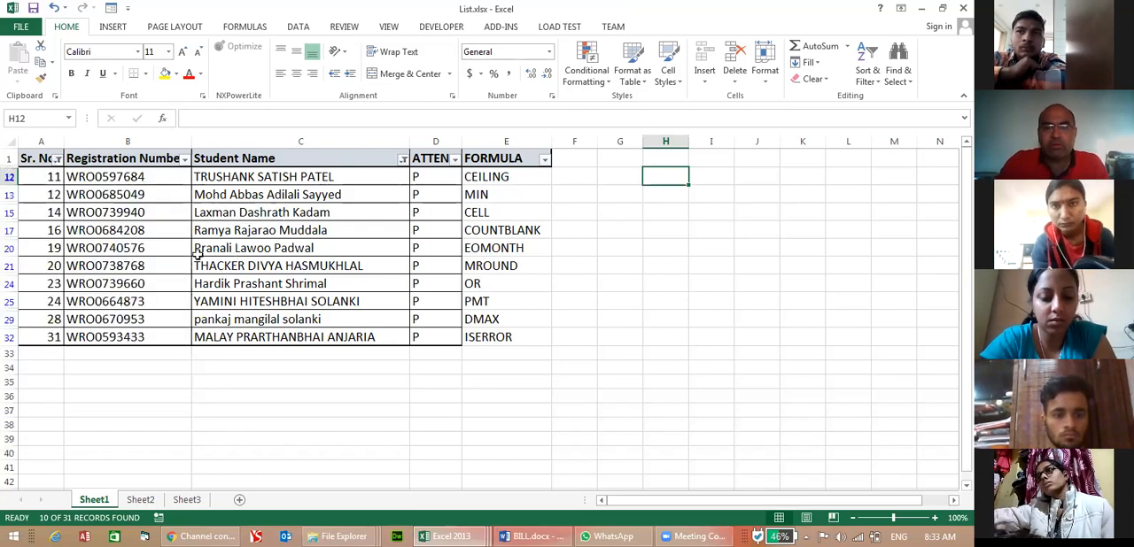
{"action": "left_click", "coordinate": [867, 74]}
{"action": "left_click", "coordinate": [882, 150]}
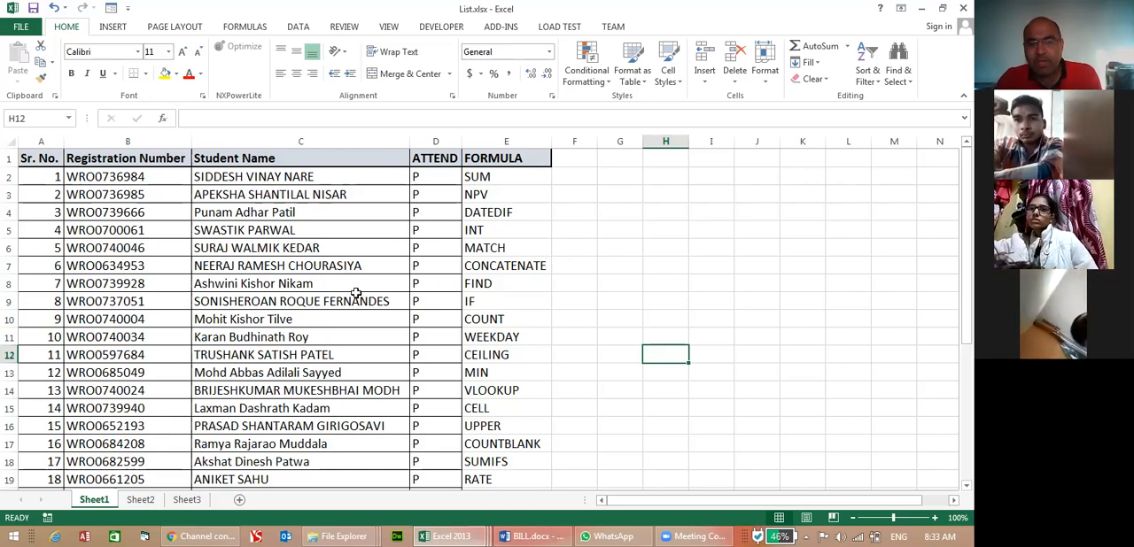
Fill the student rows with serial numbers 5, 6 and 15 in yellow, from Sr. No. through FORMULA.
{"action": "left_click", "coordinate": [85, 271]}
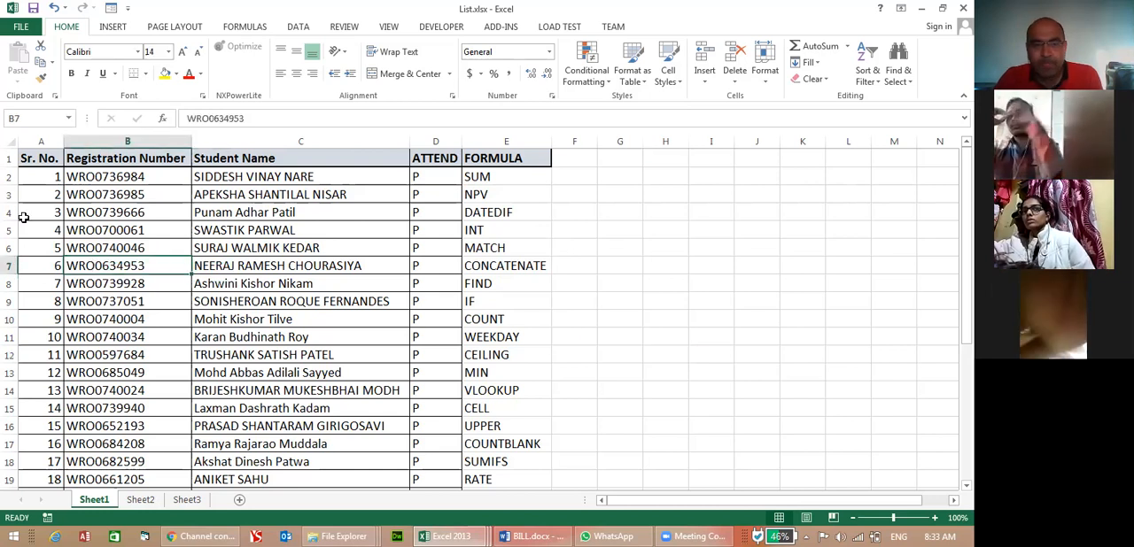
{"action": "left_click_drag", "start_coordinate": [31, 250], "coordinate": [492, 263]}
{"action": "left_click", "coordinate": [164, 73]}
{"action": "left_click", "coordinate": [133, 398]}
{"action": "left_click_drag", "start_coordinate": [40, 412], "coordinate": [510, 425]}
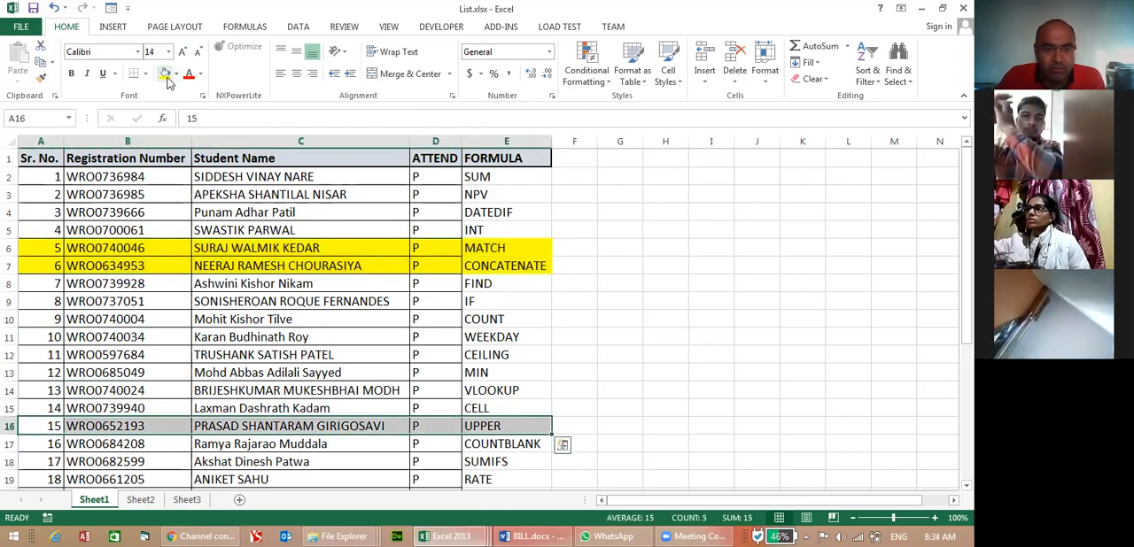
{"action": "left_click", "coordinate": [164, 74]}
{"action": "left_click", "coordinate": [304, 378]}
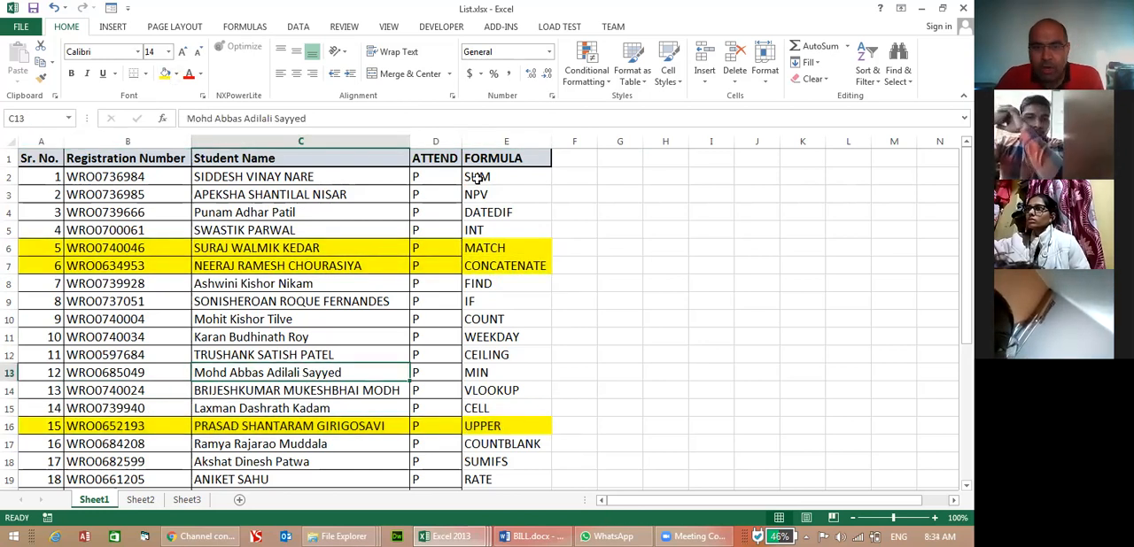
Add filters to the header row and filter the Sr. No. column by the yellow cell color.
{"action": "left_click", "coordinate": [11, 158]}
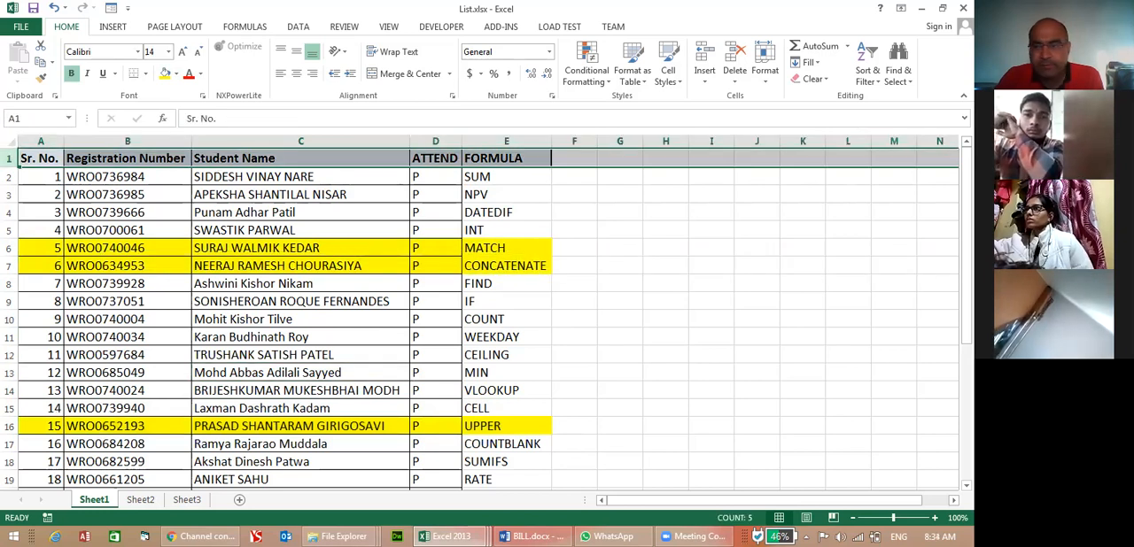
{"action": "left_click", "coordinate": [868, 70]}
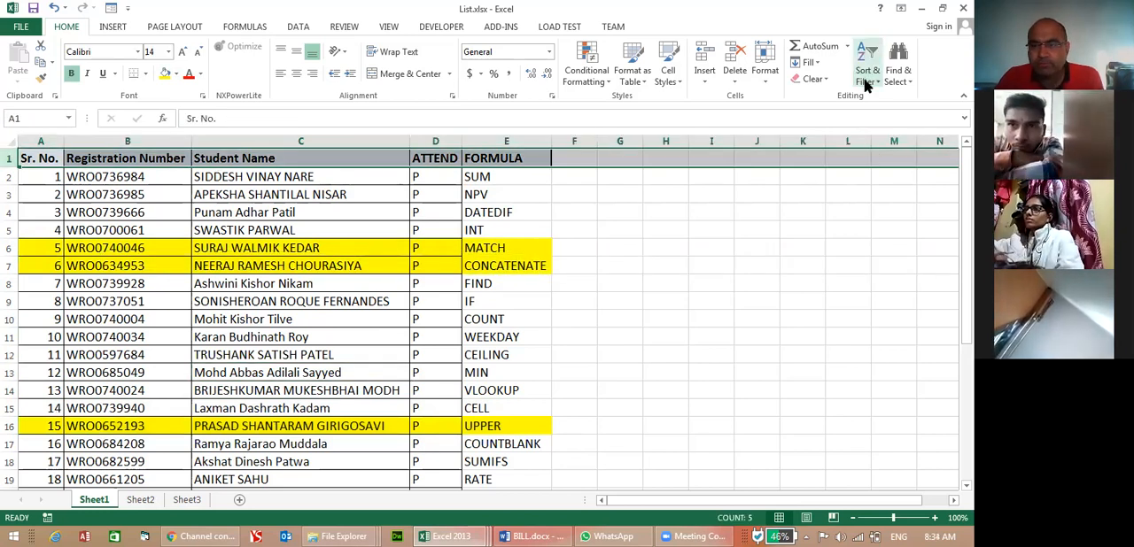
{"action": "left_click", "coordinate": [57, 160]}
{"action": "mouse_move", "coordinate": [62, 248]}
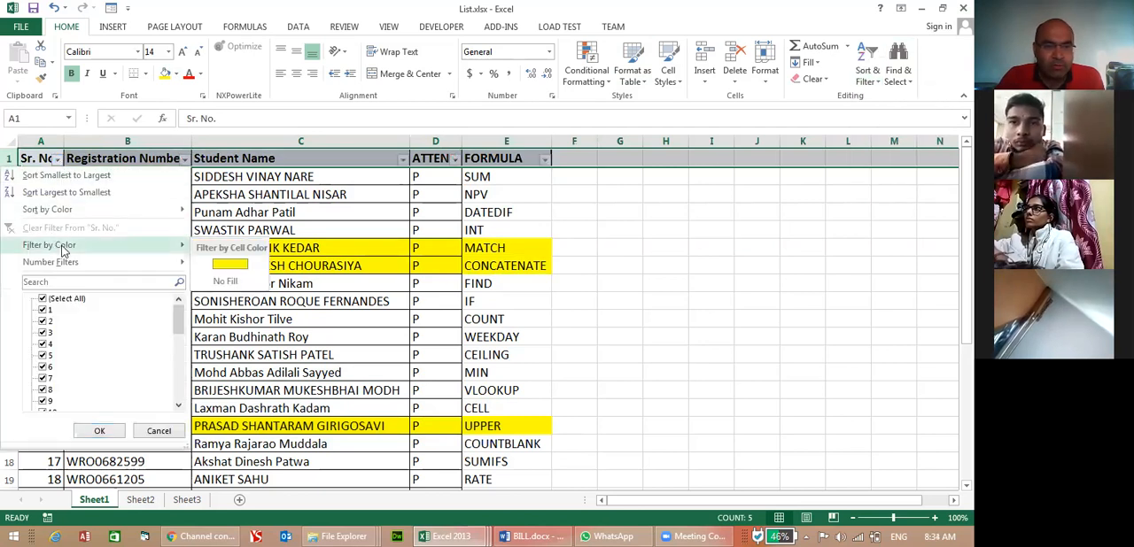
{"action": "left_click", "coordinate": [226, 263]}
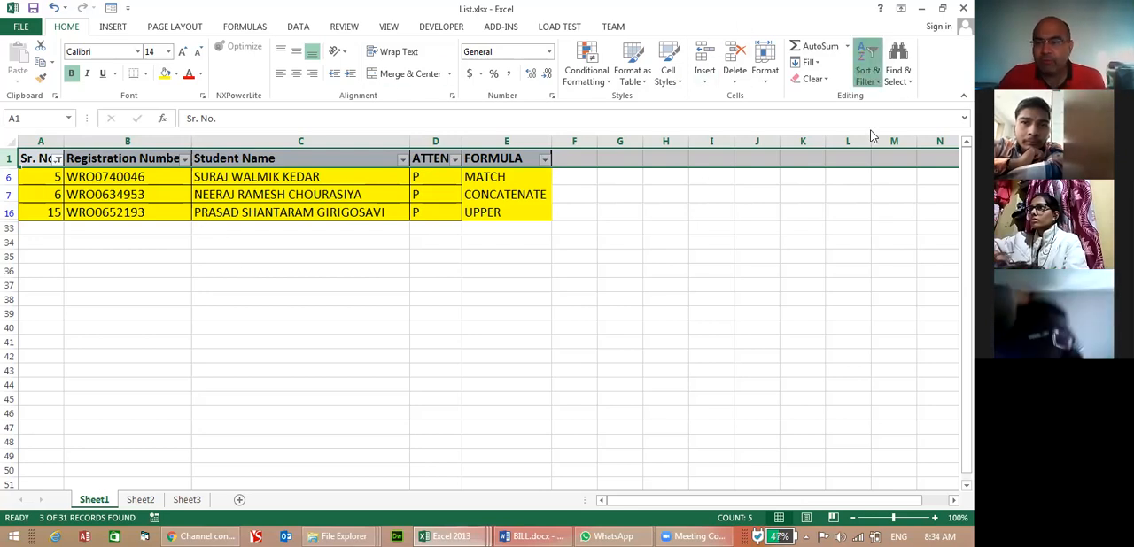
Turn off the yellow color filter to show the whole student list again.
{"action": "key", "text": "ctrl+shift+l"}
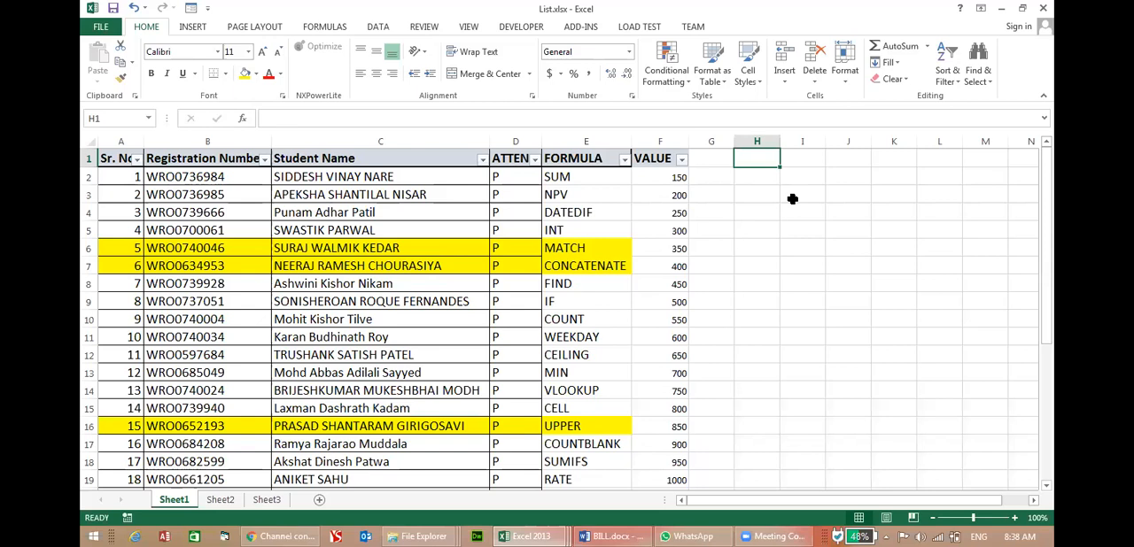
Enter a SUM formula in H1 that totals the VALUE column, range F2:F32.
{"action": "type", "text": "=SUM"}
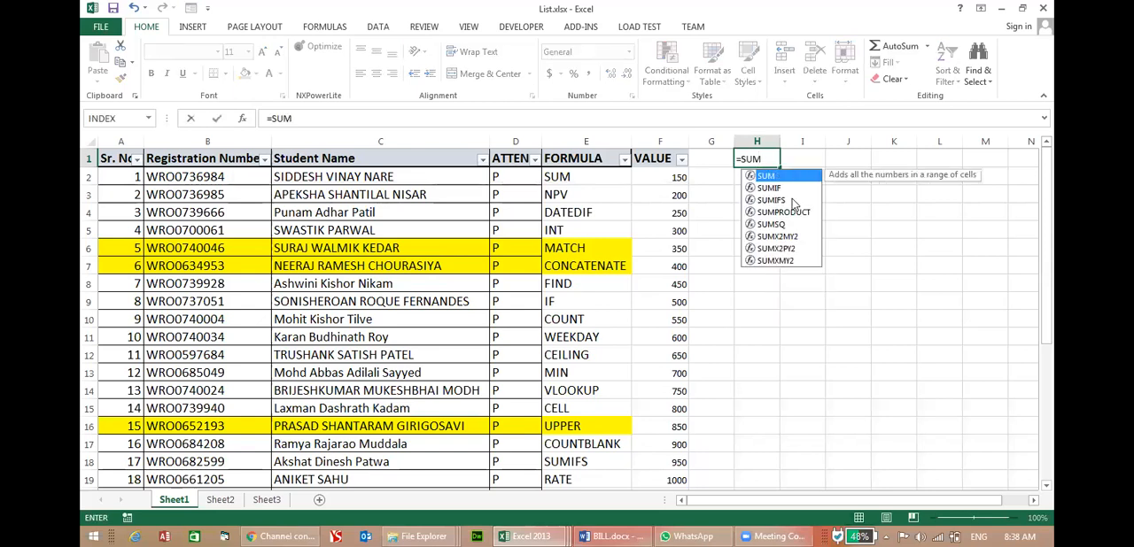
{"action": "type", "text": "("}
{"action": "left_click", "coordinate": [684, 178]}
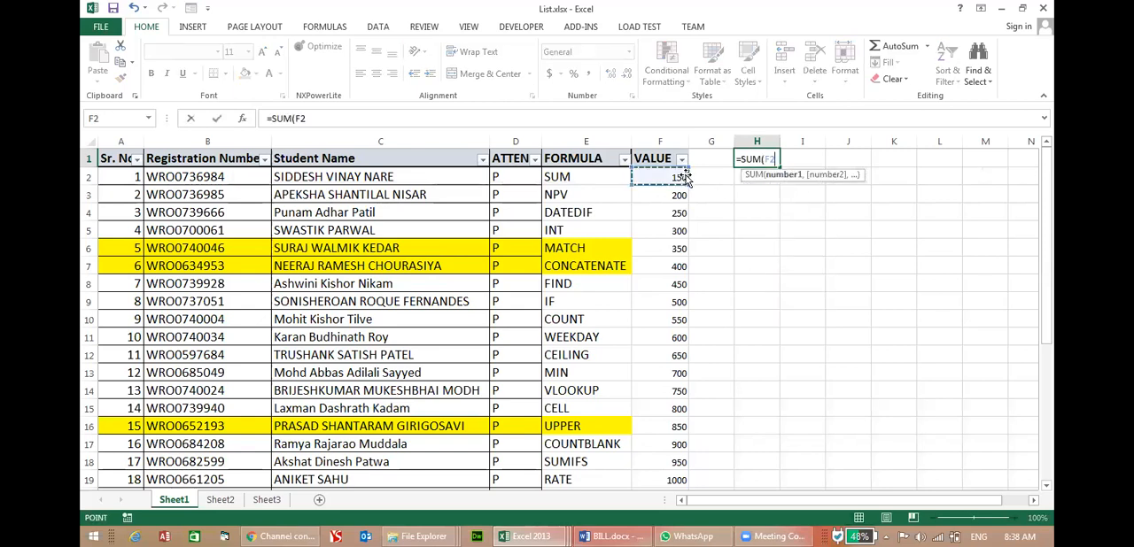
{"action": "key", "text": "ctrl+shift+Down"}
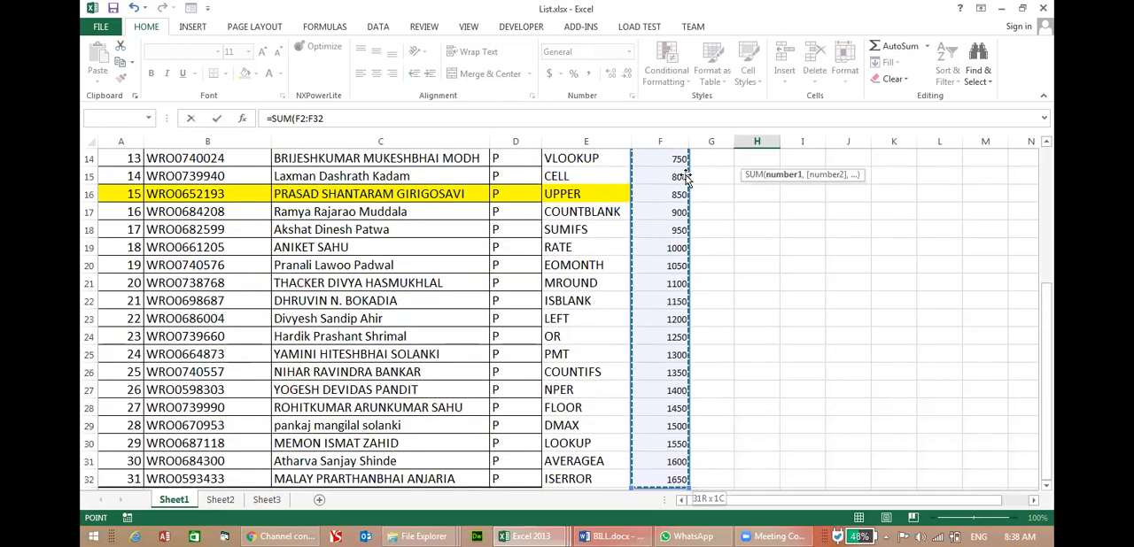
{"action": "key", "text": "Return"}
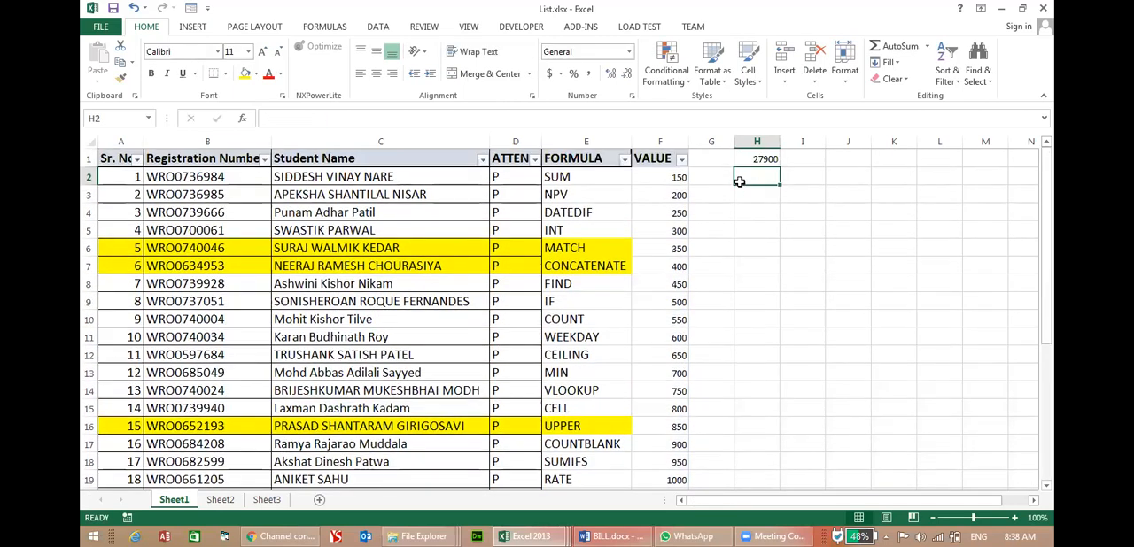
Fill the total in H1 with yellow and increase its font size to 12.
{"action": "left_click", "coordinate": [766, 159]}
{"action": "left_click", "coordinate": [244, 73]}
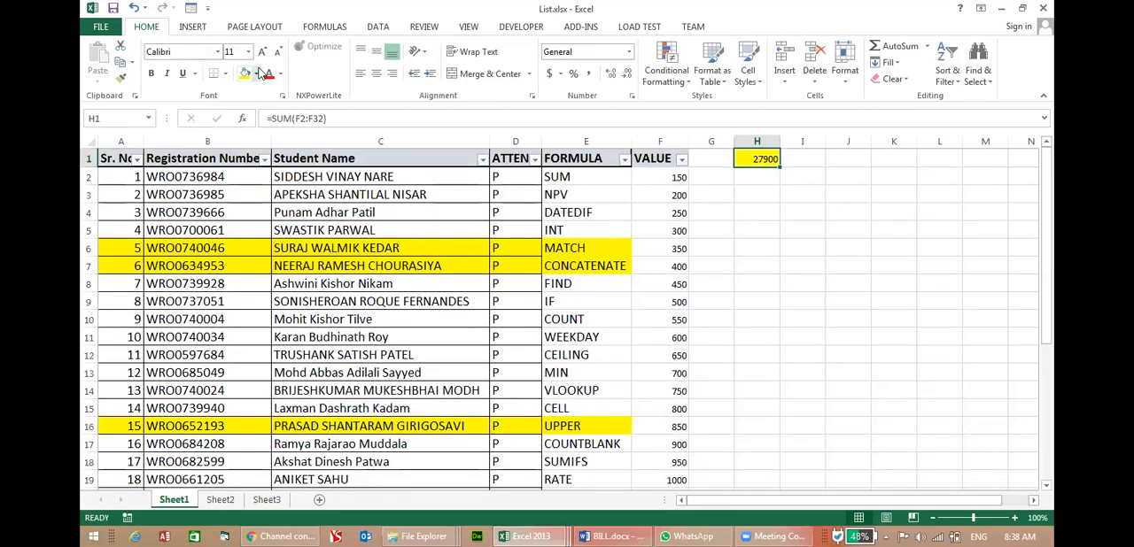
{"action": "left_click", "coordinate": [262, 54]}
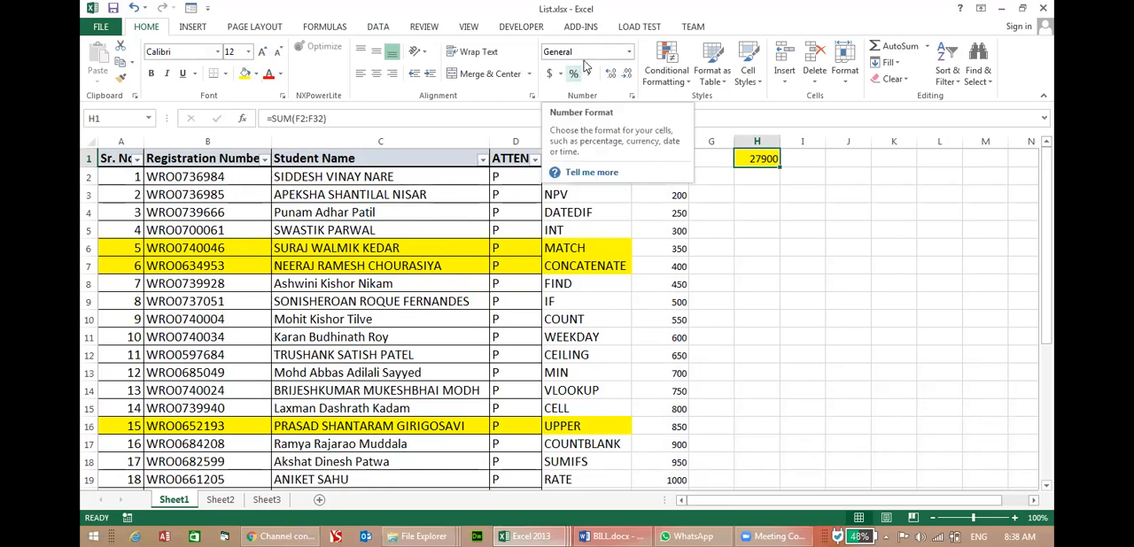
{"action": "left_click", "coordinate": [749, 261]}
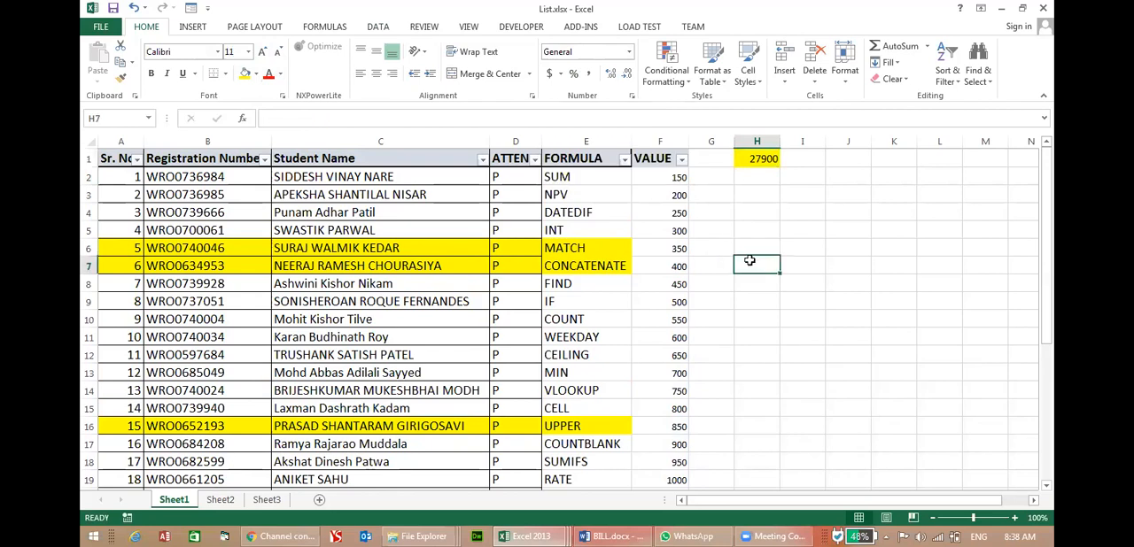
{"action": "left_click", "coordinate": [757, 158]}
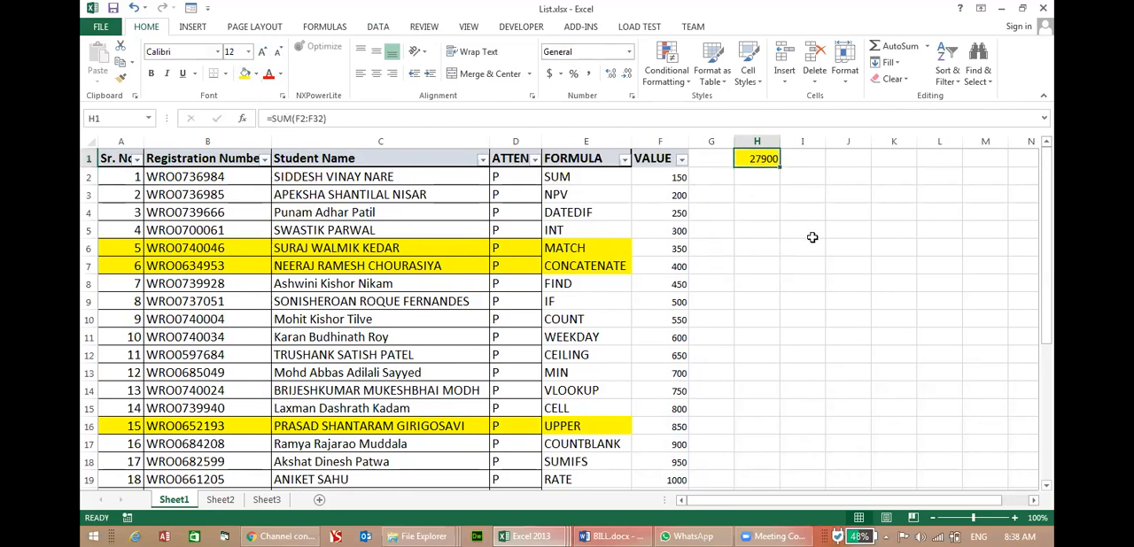
Filter the Sr. No. column to show only numbers greater than 10.
{"action": "left_click", "coordinate": [136, 158]}
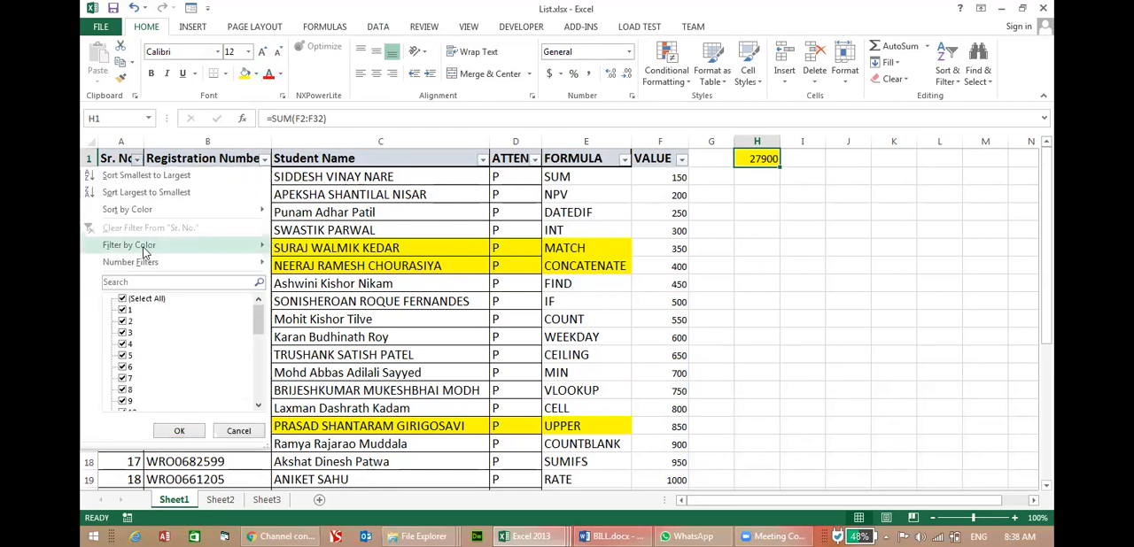
{"action": "left_click", "coordinate": [122, 299]}
{"action": "scroll", "coordinate": [125, 342], "scroll_direction": "down", "scroll_amount": 2}
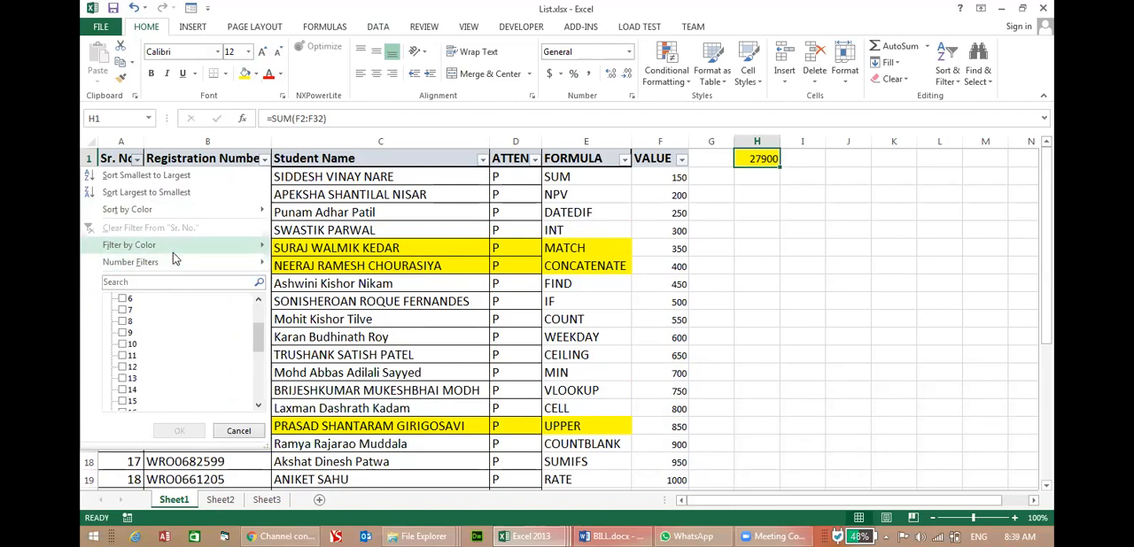
{"action": "mouse_move", "coordinate": [172, 265]}
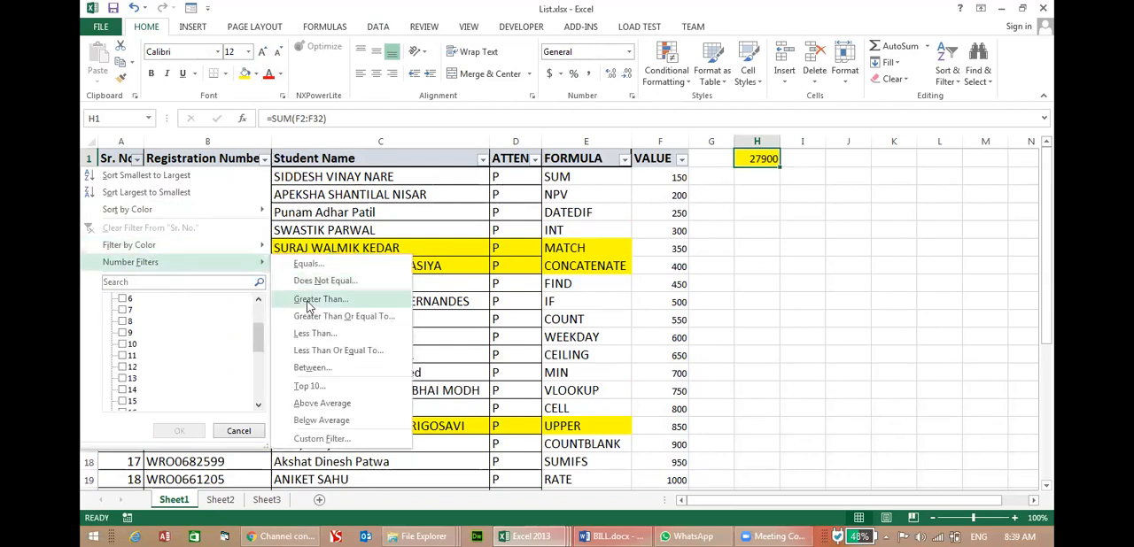
{"action": "left_click", "coordinate": [310, 301]}
{"action": "key", "text": "Return"}
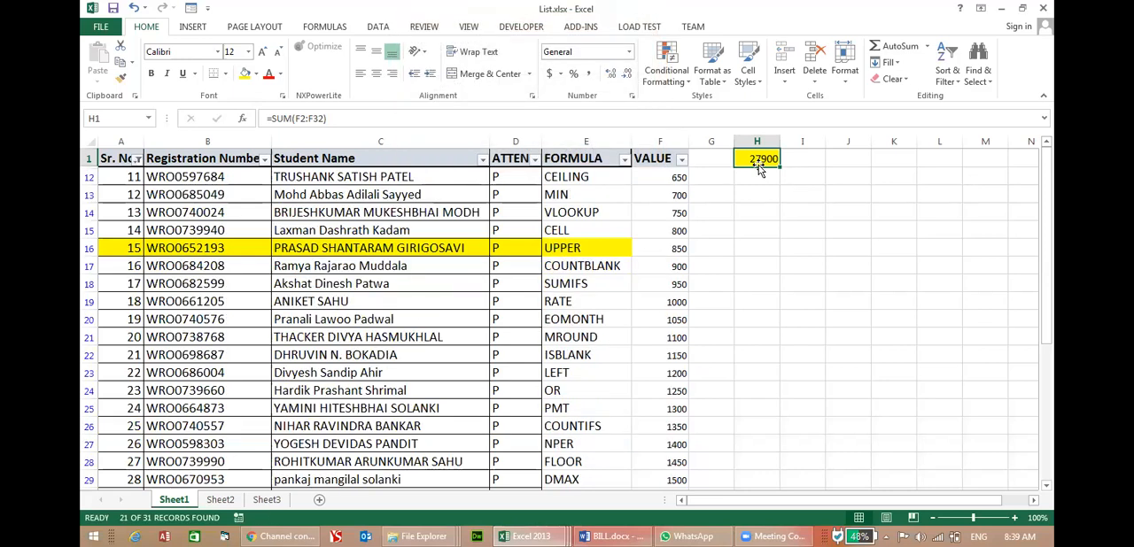
Select the filtered VALUE cells and compare their status bar sum with the SUM formula in H1.
{"action": "left_click_drag", "start_coordinate": [666, 176], "coordinate": [678, 480]}
{"action": "scroll", "coordinate": [688, 443], "scroll_direction": "down", "scroll_amount": 2}
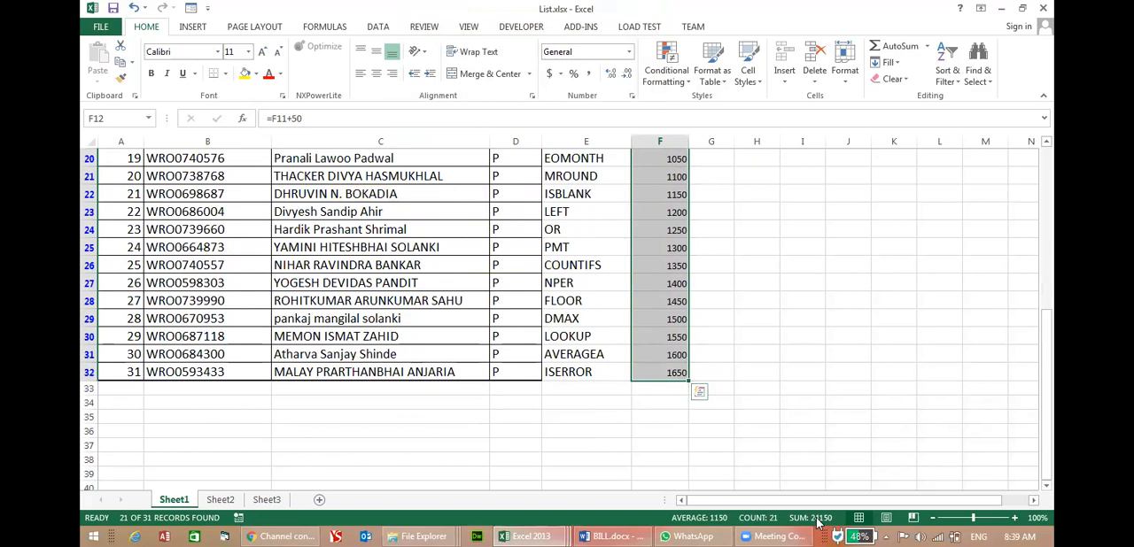
{"action": "scroll", "coordinate": [818, 479], "scroll_direction": "up", "scroll_amount": 6}
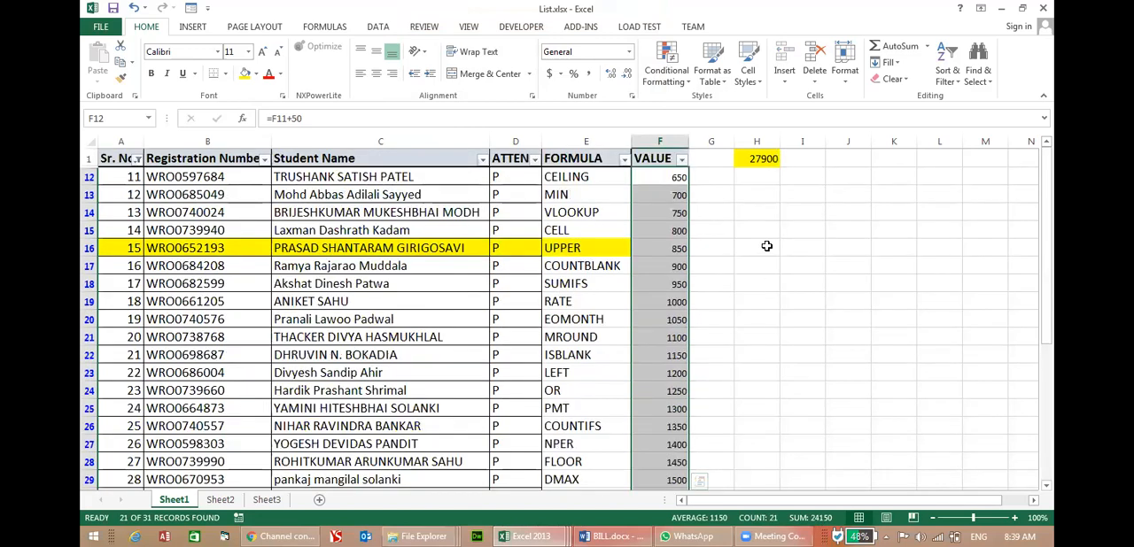
{"action": "left_click", "coordinate": [765, 160]}
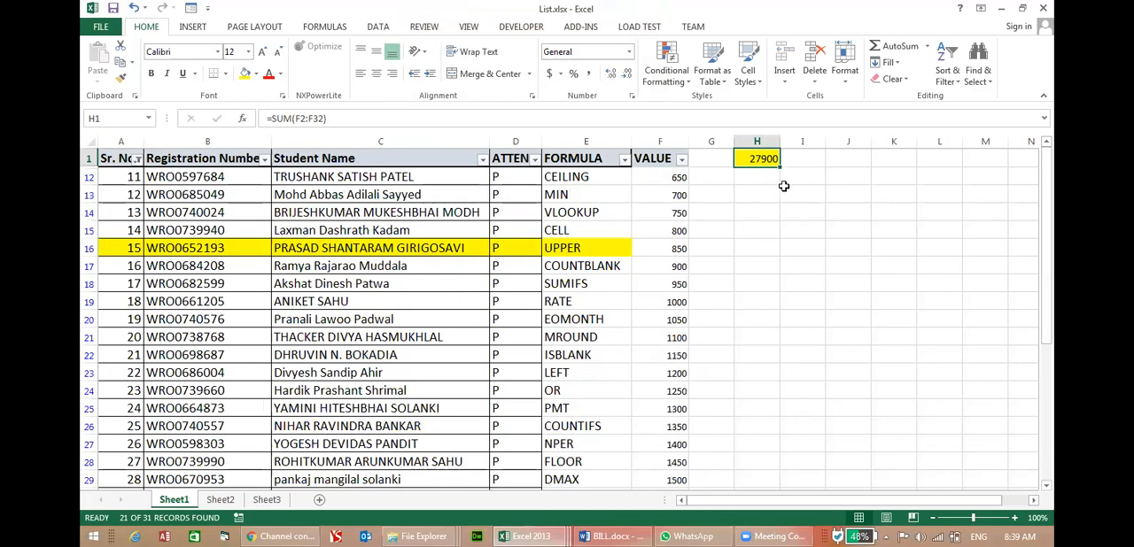
Enter =SUBTOTAL(9,F2:F100) in I1 to total only the filtered VALUE rows.
{"action": "left_click", "coordinate": [803, 158]}
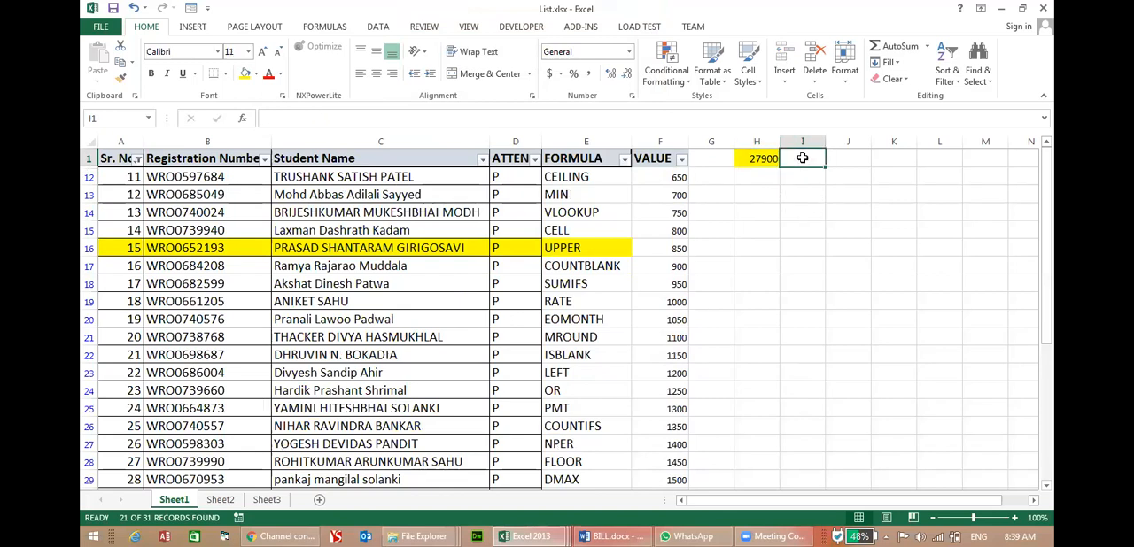
{"action": "type", "text": "=SUBT"}
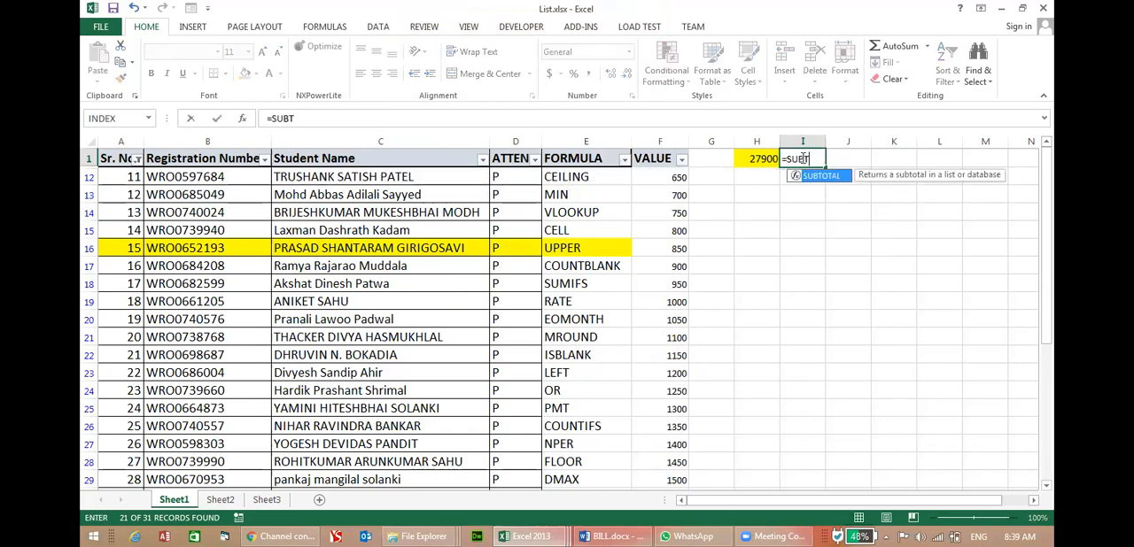
{"action": "type", "text": "OTAL("}
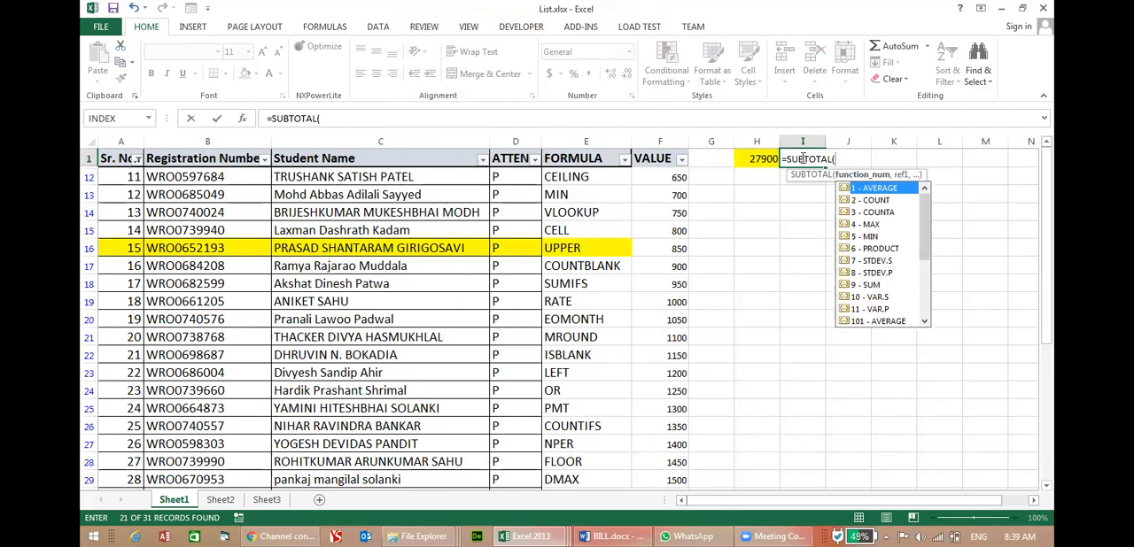
{"action": "type", "text": "9,"}
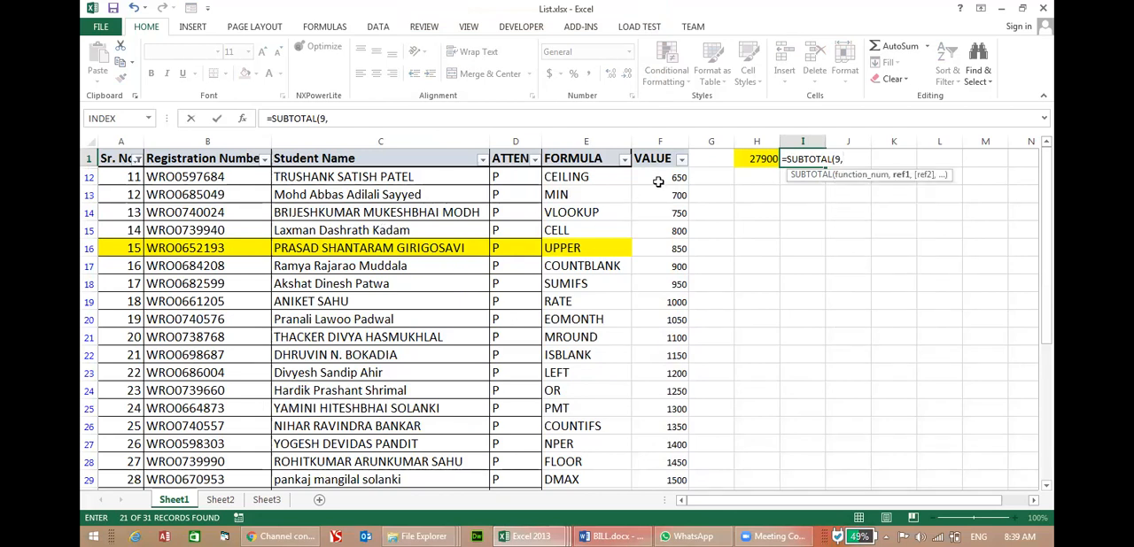
{"action": "type", "text": "F2:F"}
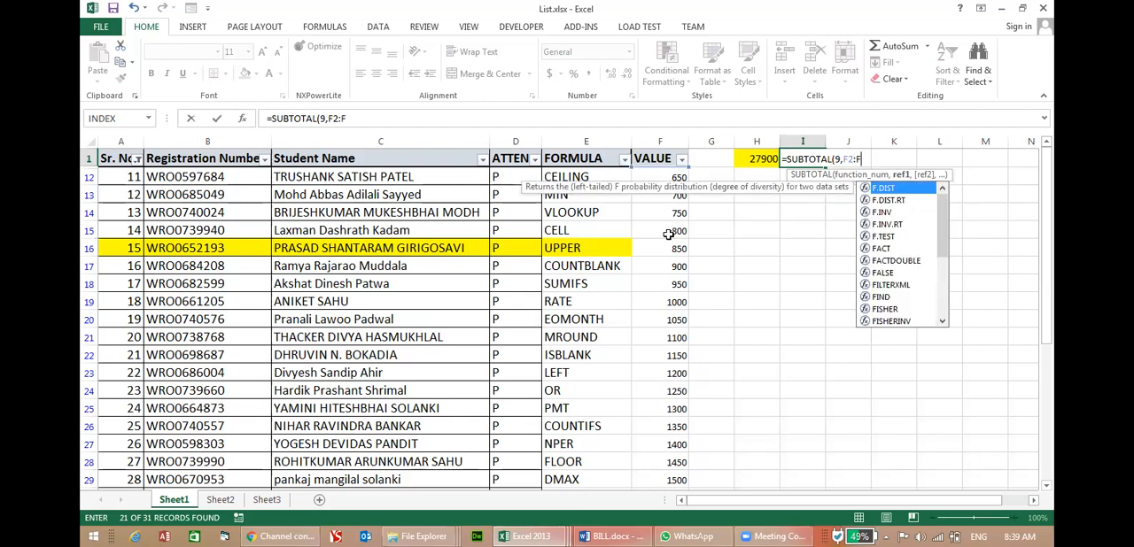
{"action": "type", "text": "100"}
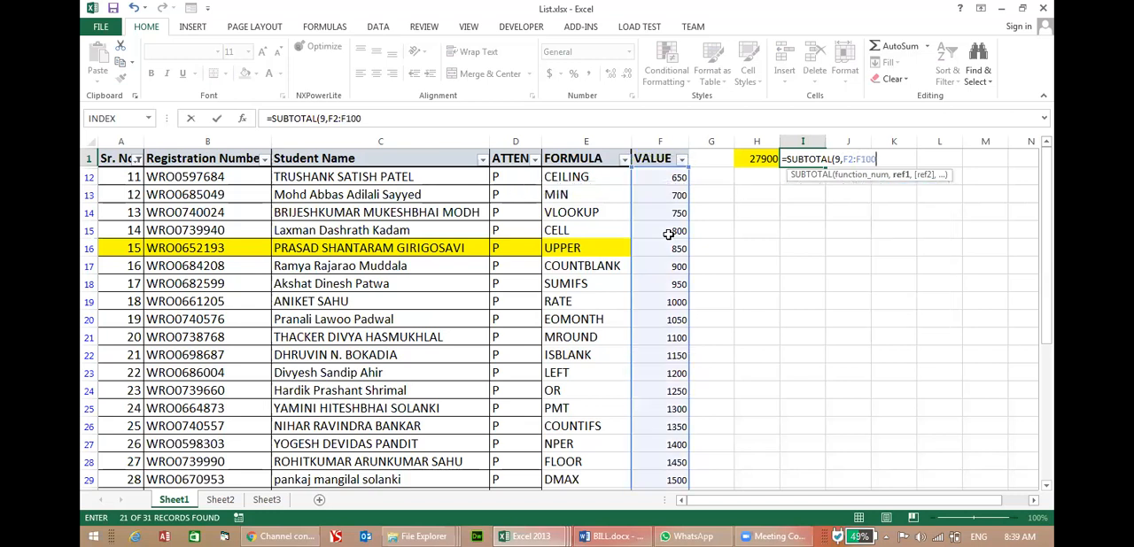
{"action": "key", "text": "Return"}
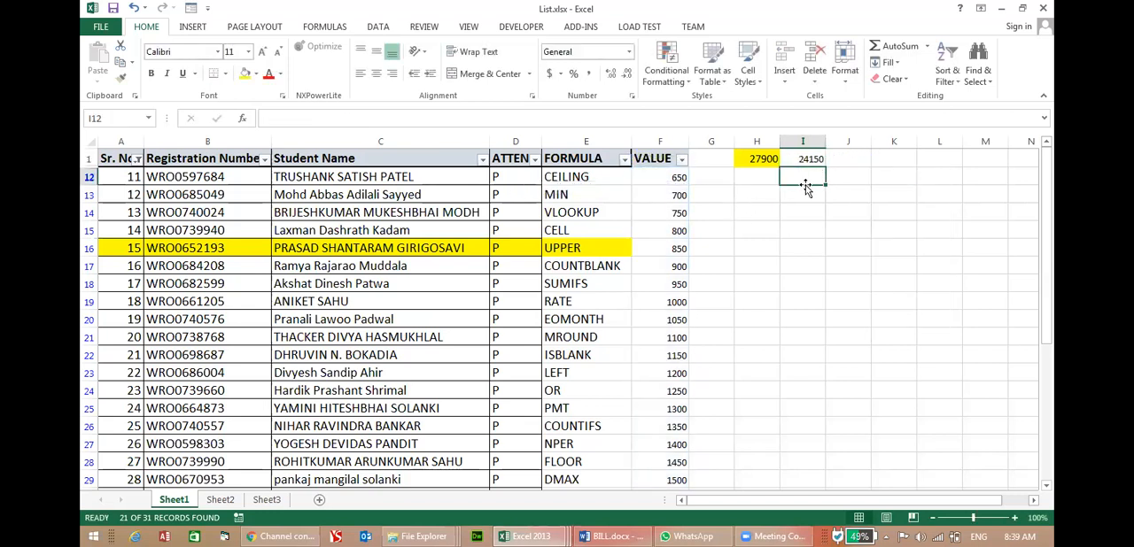
Fill the subtotal cell I1 with light green.
{"action": "left_click", "coordinate": [805, 143]}
{"action": "left_click", "coordinate": [807, 156]}
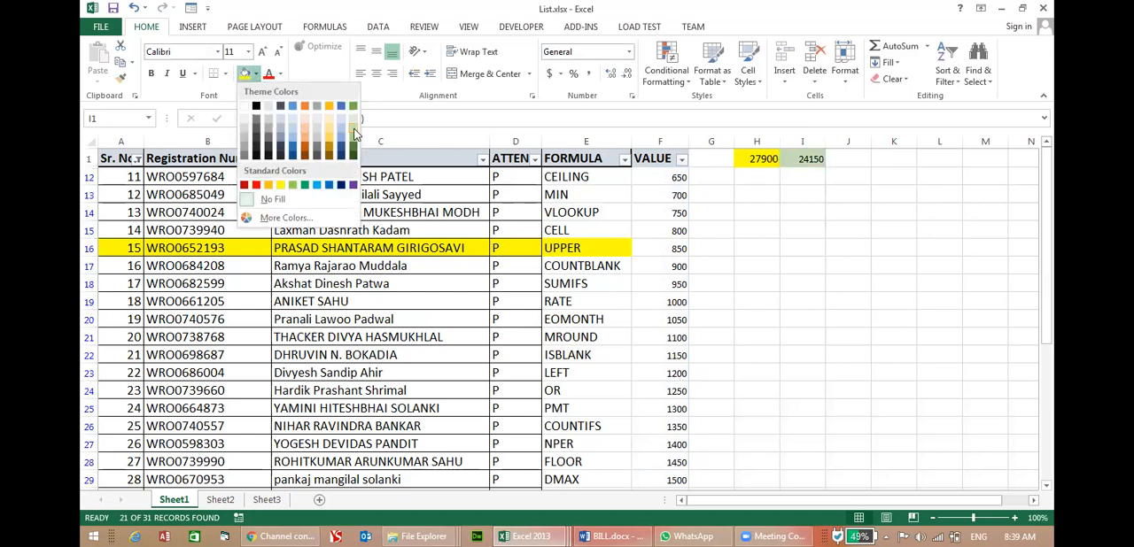
{"action": "left_click", "coordinate": [348, 126]}
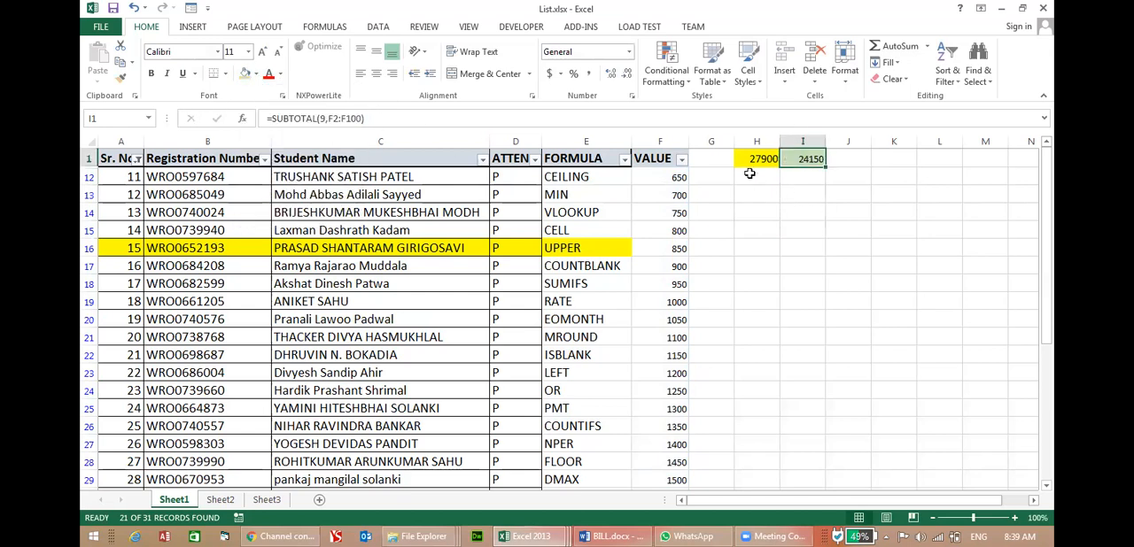
Make both totals in H1:I1 bold and increase their font size to 16.
{"action": "left_click_drag", "start_coordinate": [746, 157], "coordinate": [816, 158]}
{"action": "left_click", "coordinate": [260, 52]}
{"action": "left_click", "coordinate": [260, 52]}
{"action": "left_click", "coordinate": [261, 52]}
{"action": "left_click", "coordinate": [151, 72]}
{"action": "left_click", "coordinate": [689, 194]}
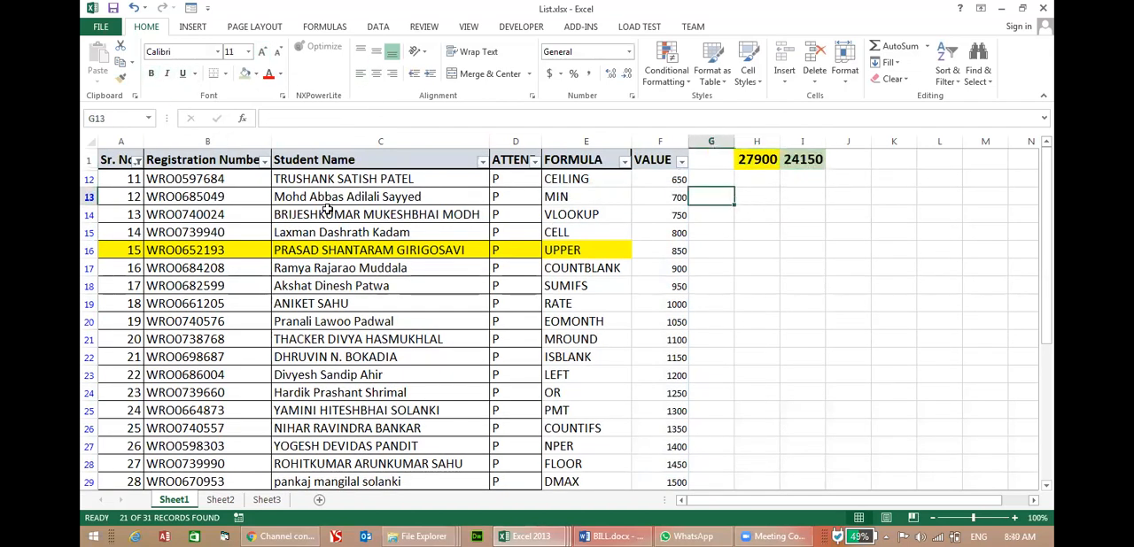
Filter the VALUE column to numbers greater than 1000 and compare the totals in H1 and I1.
{"action": "left_click", "coordinate": [138, 161]}
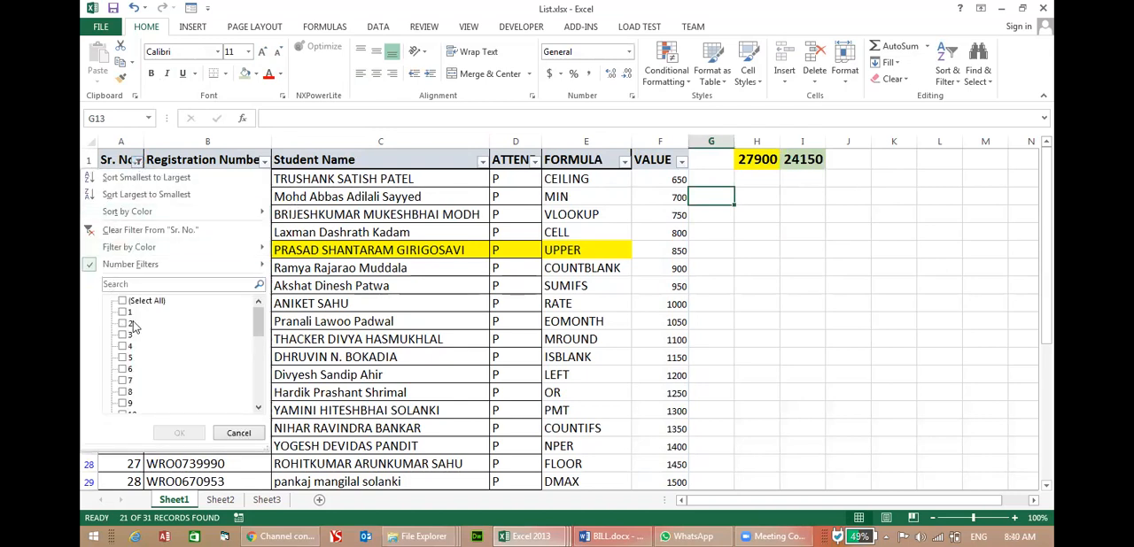
{"action": "left_click", "coordinate": [321, 334]}
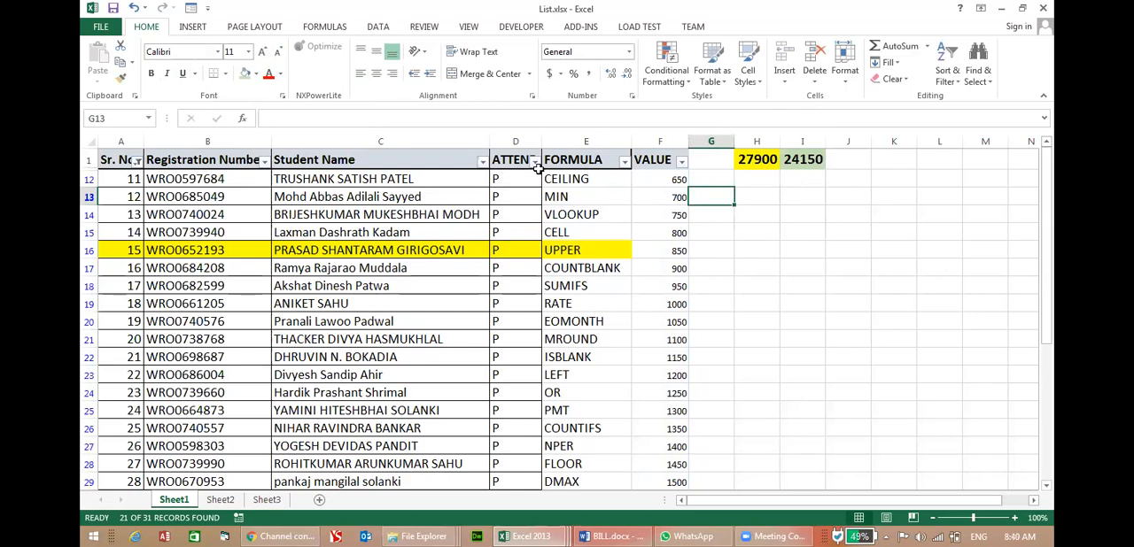
{"action": "left_click", "coordinate": [682, 161]}
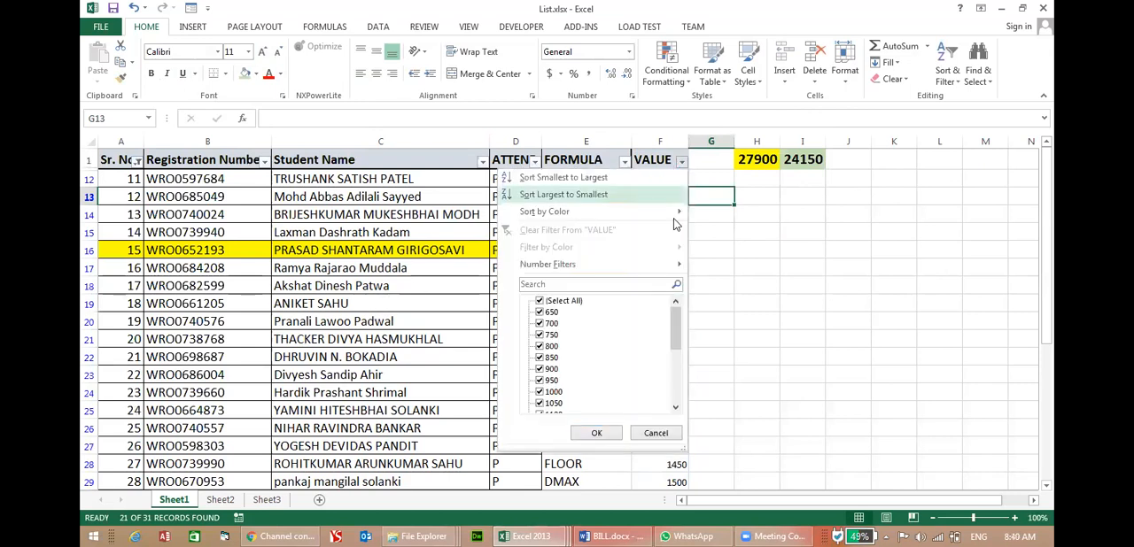
{"action": "mouse_move", "coordinate": [572, 269]}
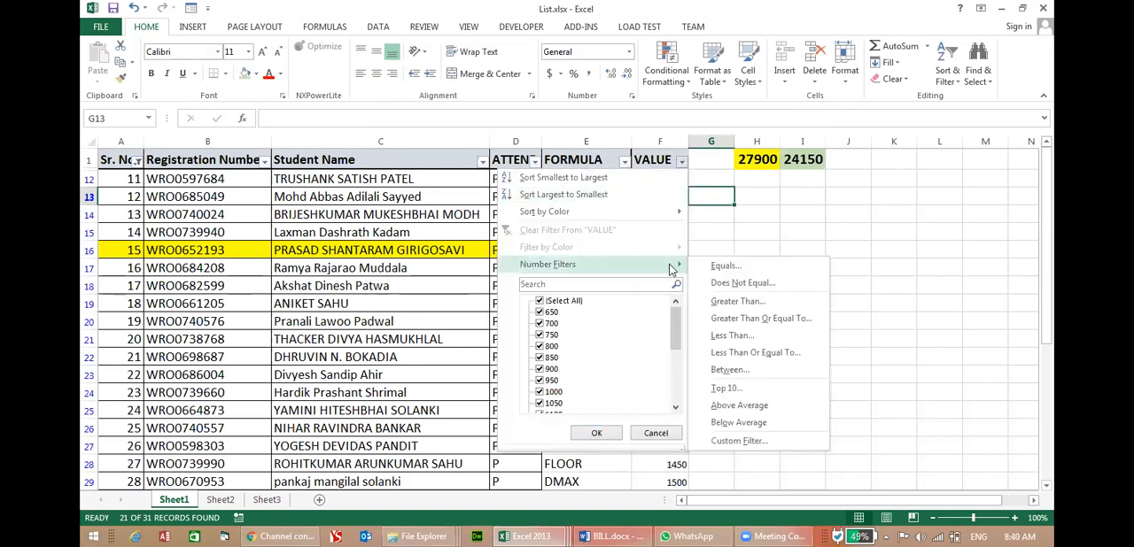
{"action": "left_click", "coordinate": [779, 306]}
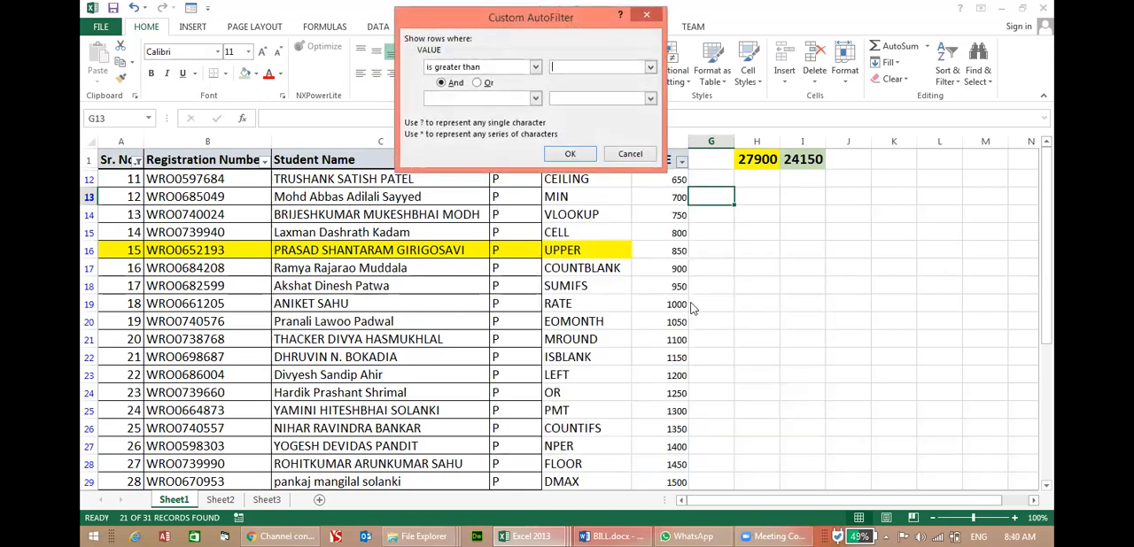
{"action": "type", "text": "1000"}
{"action": "key", "text": "Return"}
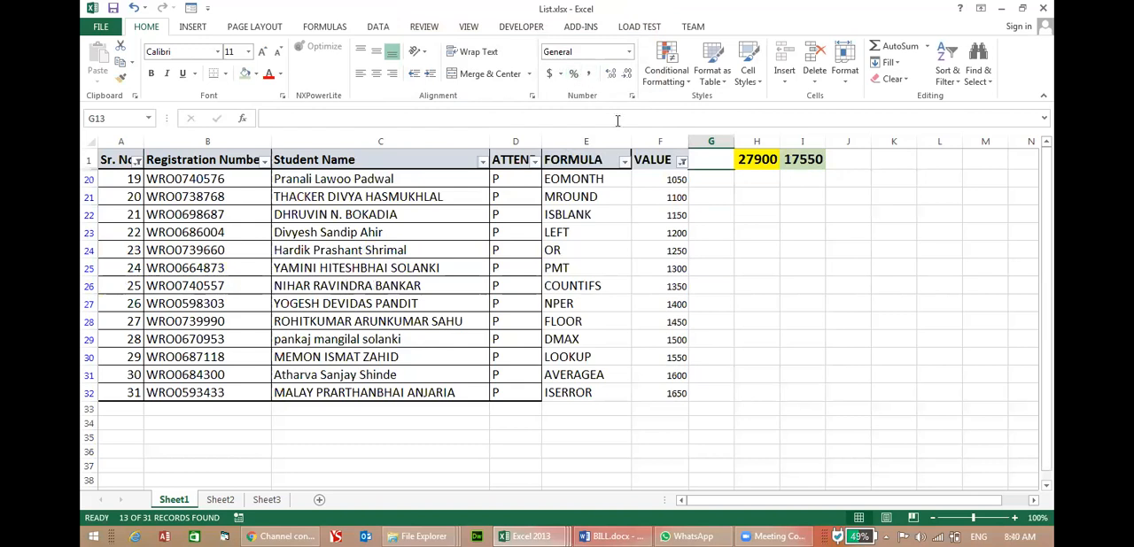
{"action": "left_click", "coordinate": [748, 159]}
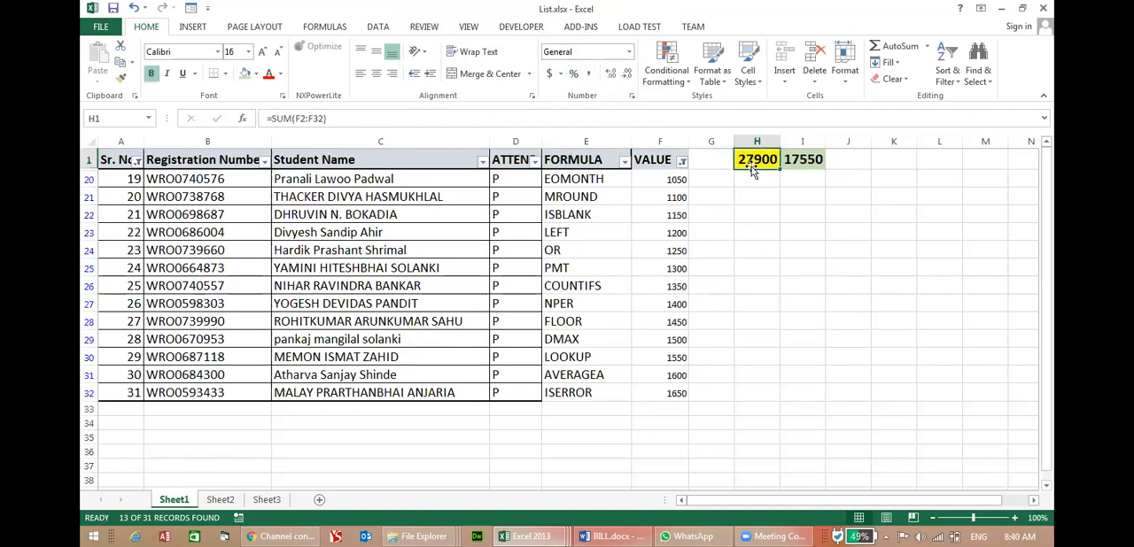
{"action": "left_click", "coordinate": [806, 159]}
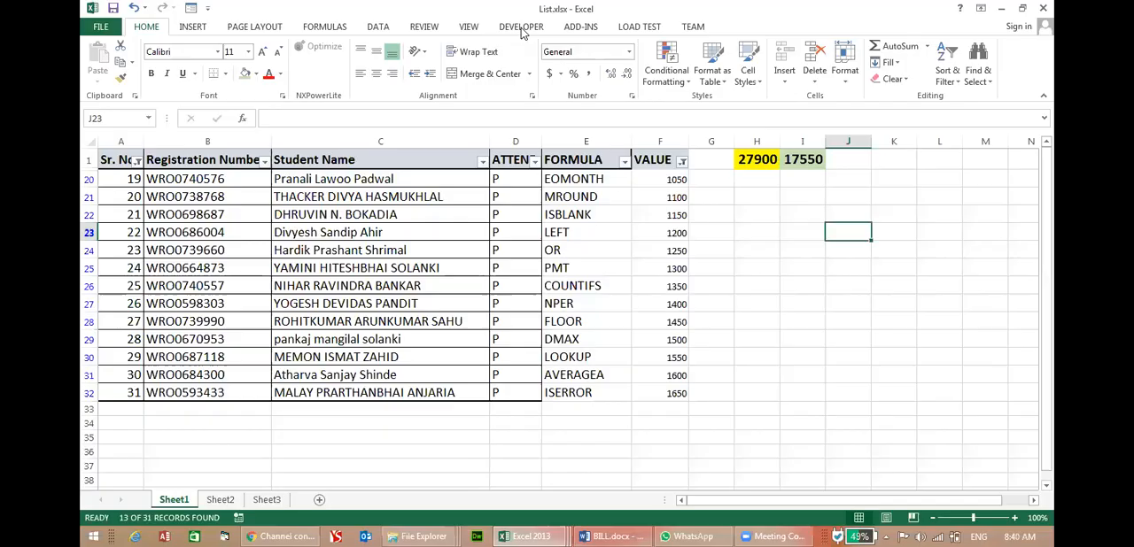
Start a SUBTOTAL formula in J1 and look through its available function numbers.
{"action": "left_click", "coordinate": [861, 160]}
{"action": "type", "text": "="}
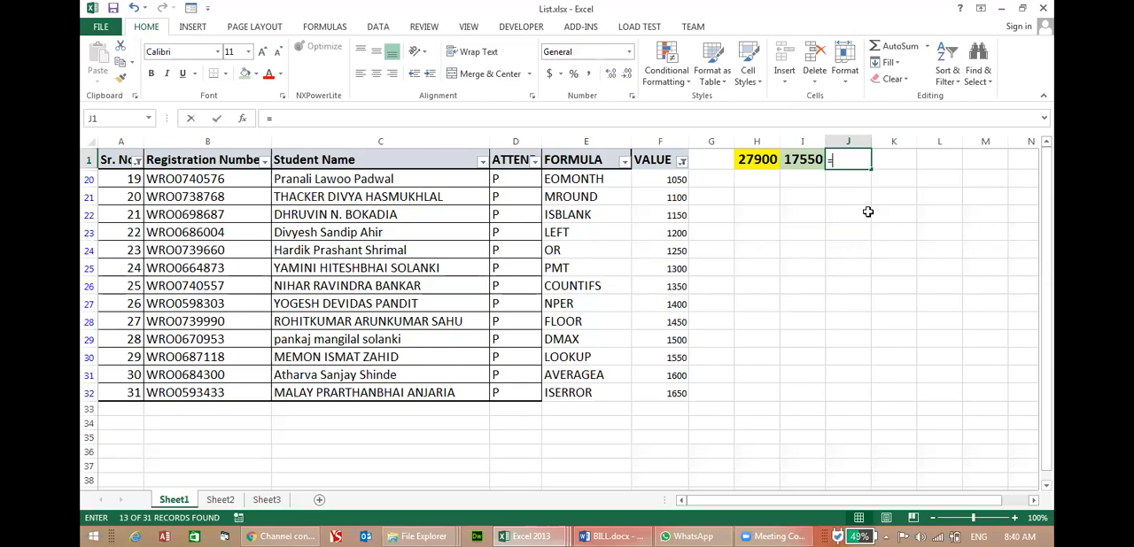
{"action": "type", "text": "SUBT"}
{"action": "key", "text": "Tab"}
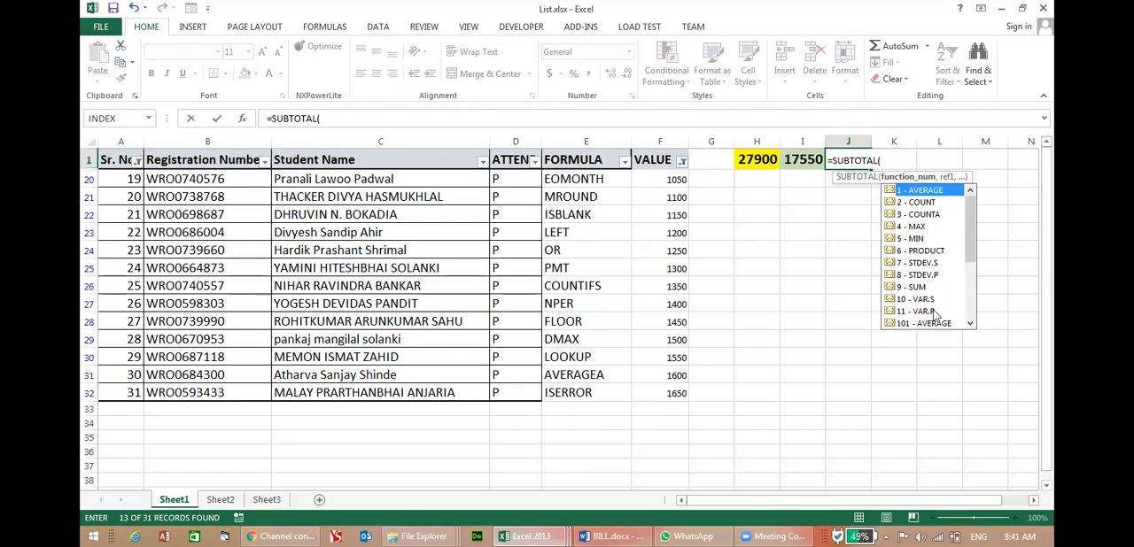
{"action": "scroll", "coordinate": [941, 316], "scroll_direction": "down", "scroll_amount": 1}
{"action": "left_click_drag", "start_coordinate": [972, 252], "coordinate": [972, 326]}
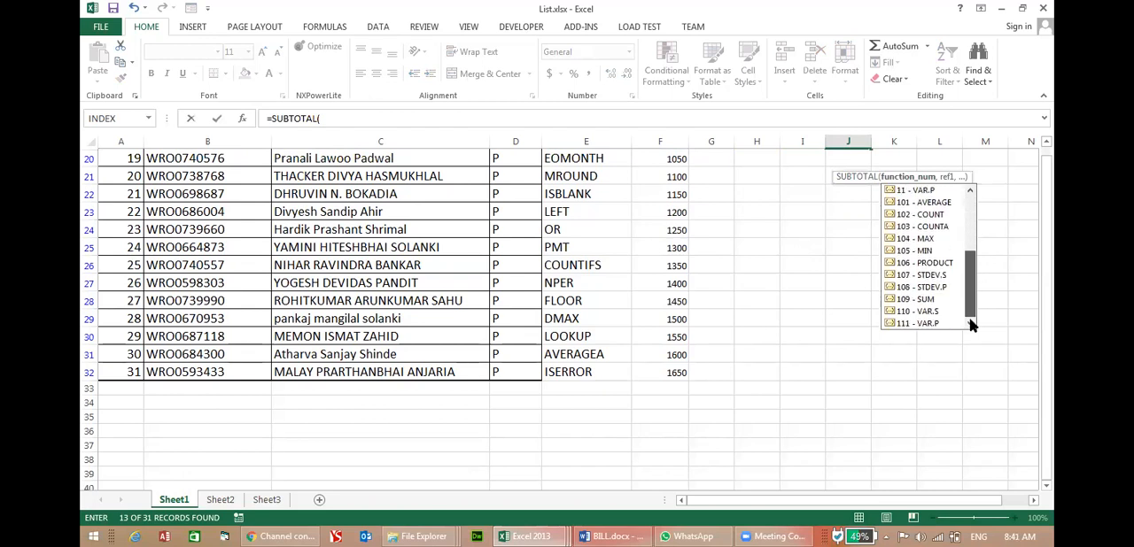
{"action": "left_click_drag", "start_coordinate": [972, 323], "coordinate": [972, 187]}
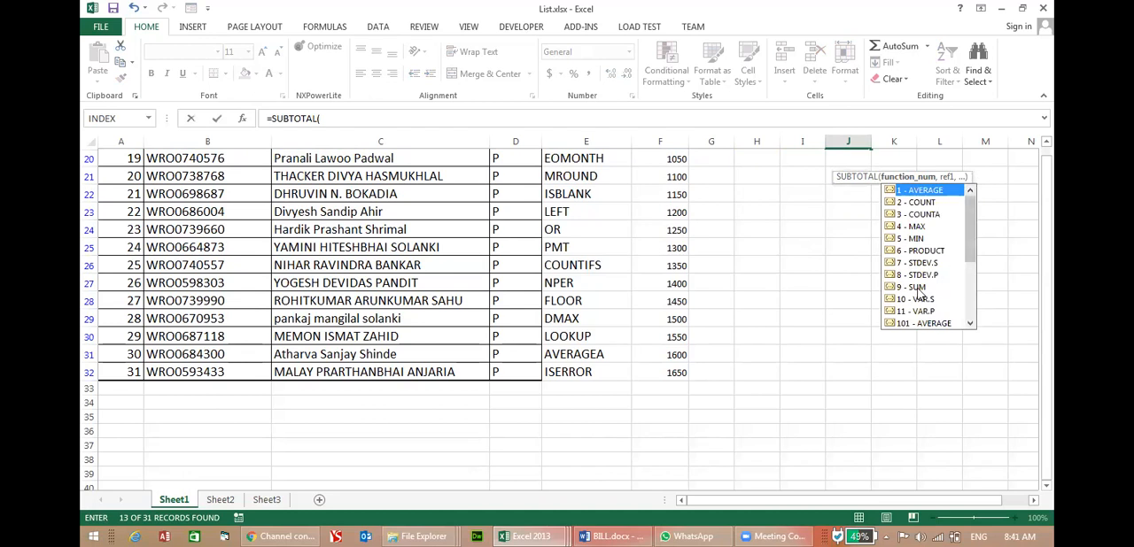
{"action": "scroll", "coordinate": [946, 279], "scroll_direction": "up", "scroll_amount": 1}
Complete the J1 formula as =SUBTOTAL(2,A2:A100) to count the filtered Sr. No. entries.
{"action": "left_click", "coordinate": [933, 204]}
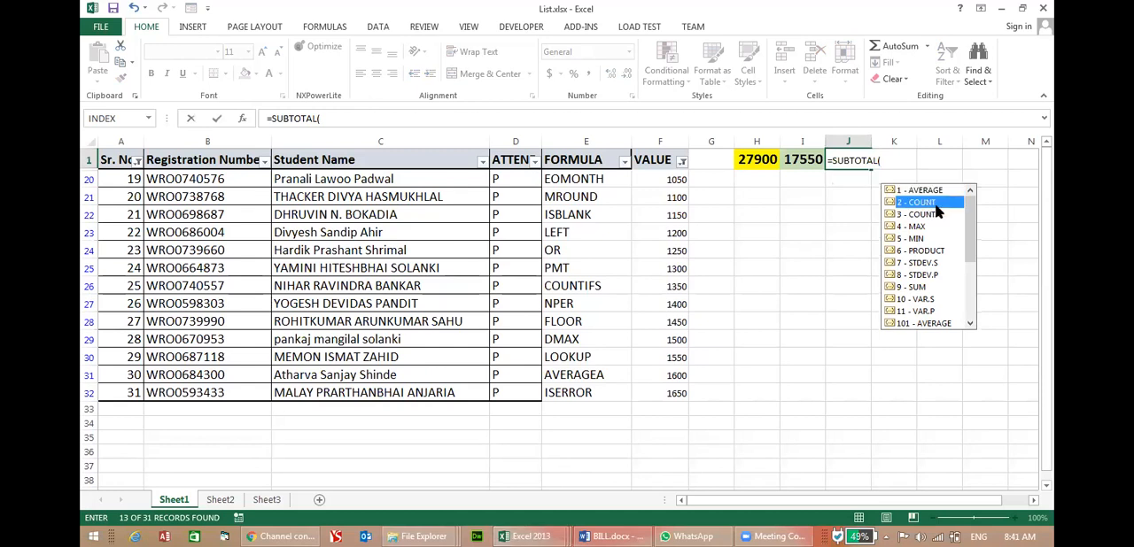
{"action": "type", "text": ","}
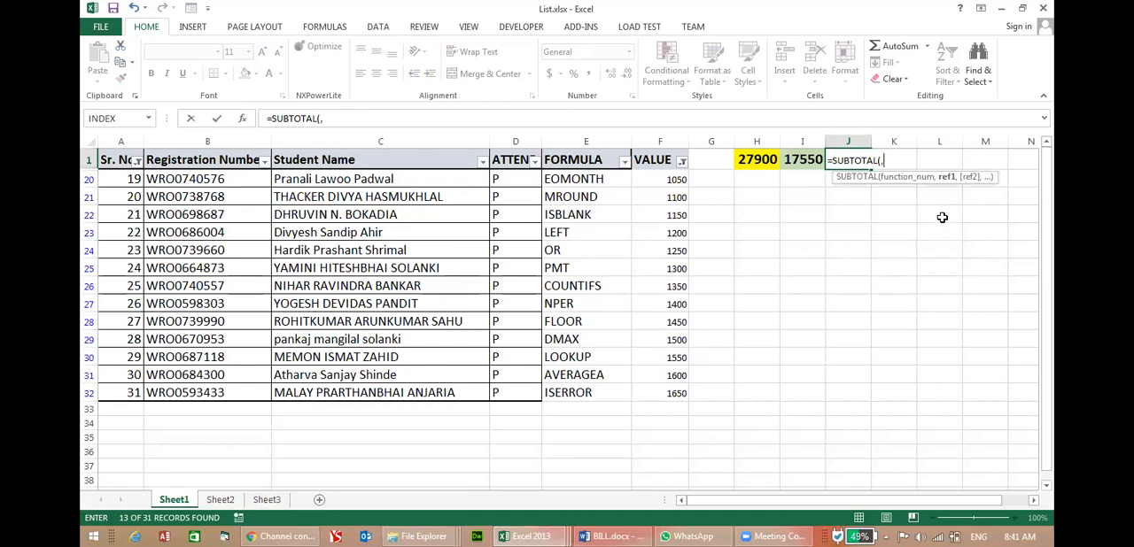
{"action": "key", "text": "BackSpace"}
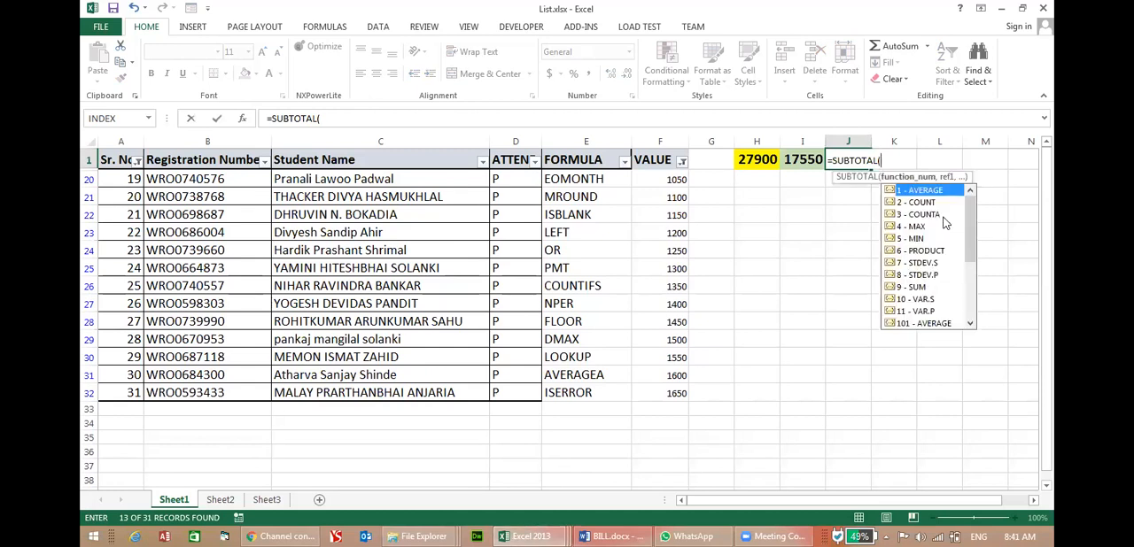
{"action": "type", "text": "2,"}
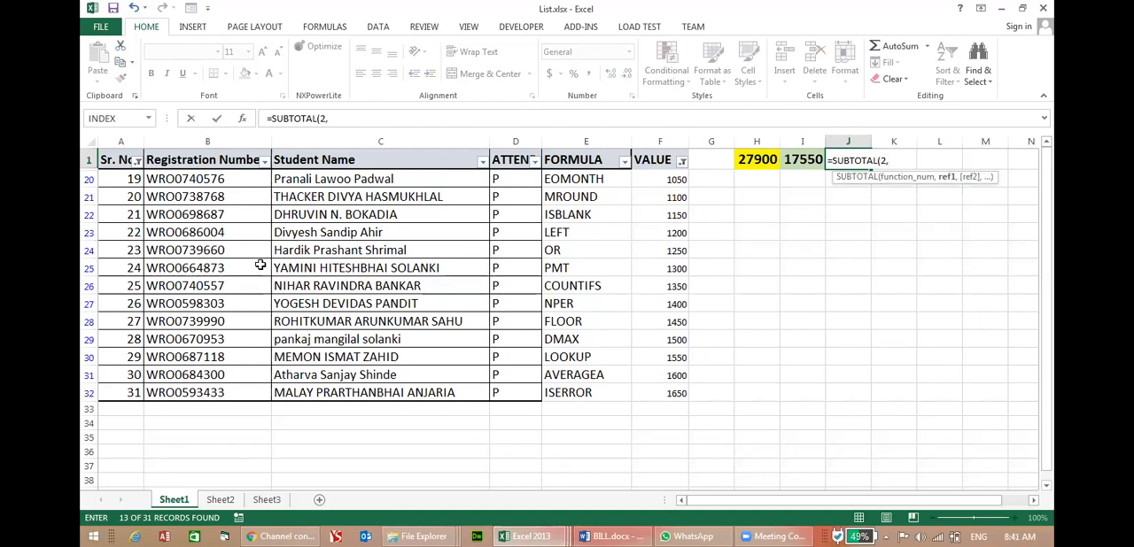
{"action": "type", "text": "A2:A100"}
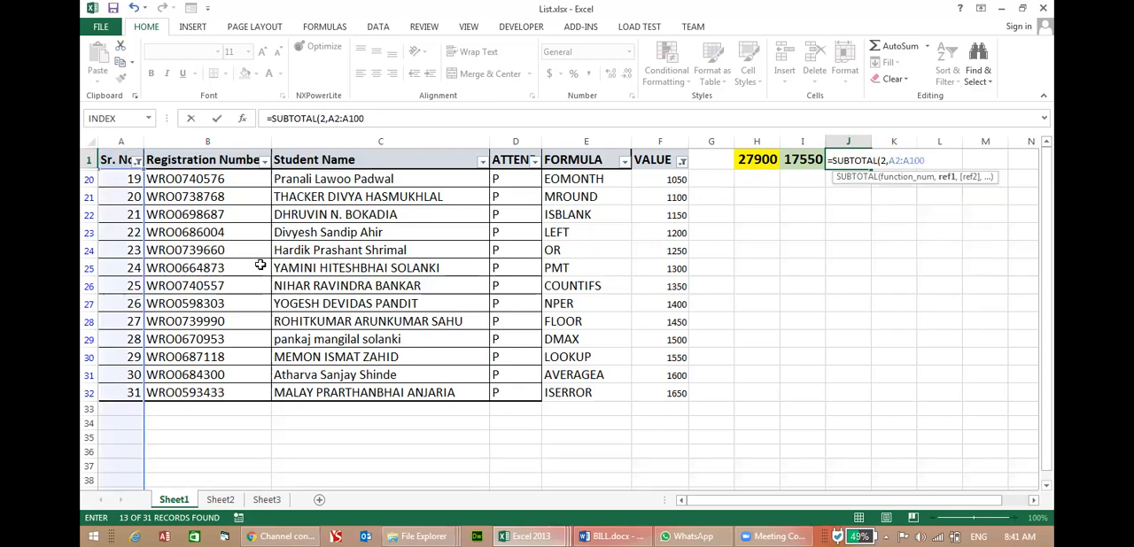
{"action": "key", "text": "Return"}
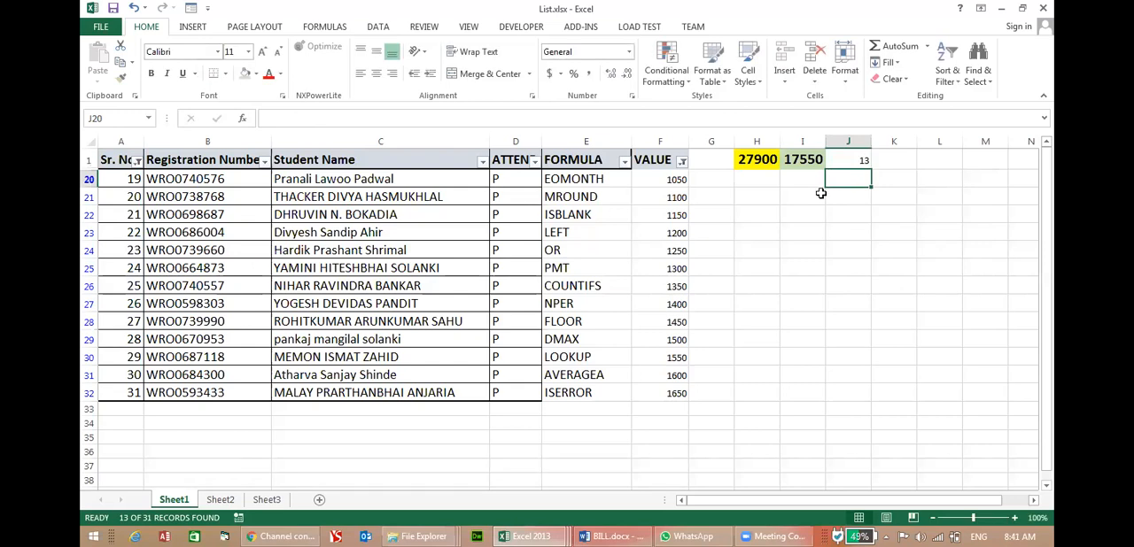
Format the count in J1 with red font, light green fill, size 14 and bold.
{"action": "left_click", "coordinate": [843, 162]}
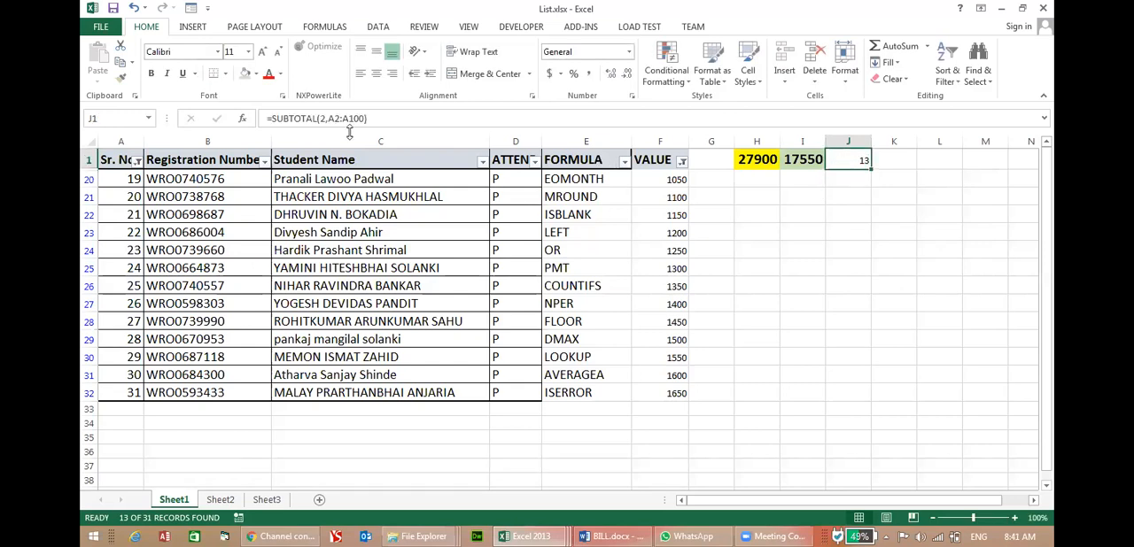
{"action": "left_click", "coordinate": [269, 77]}
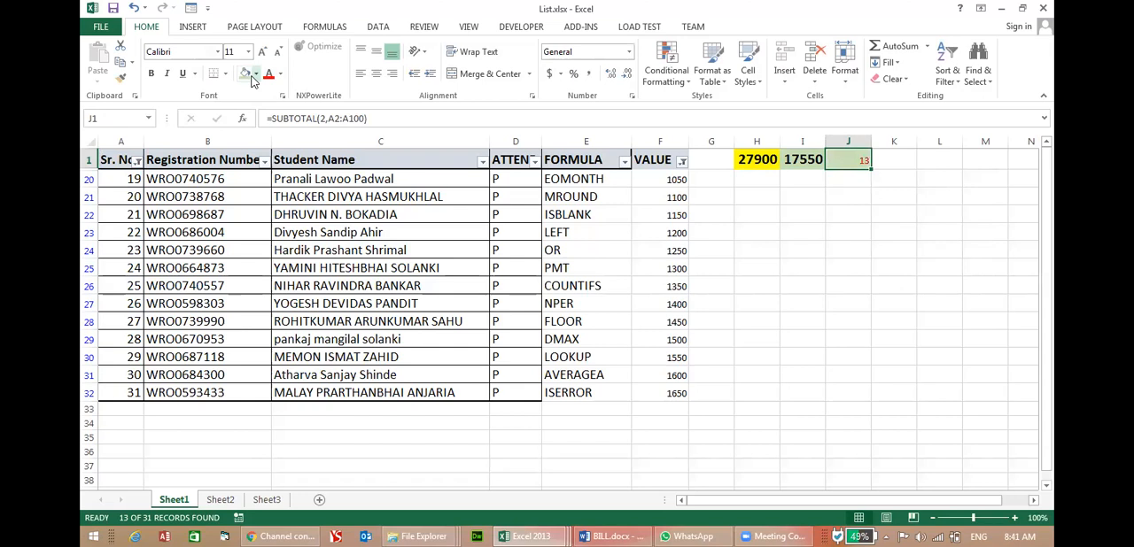
{"action": "left_click", "coordinate": [262, 51]}
{"action": "left_click", "coordinate": [262, 51]}
{"action": "left_click", "coordinate": [151, 74]}
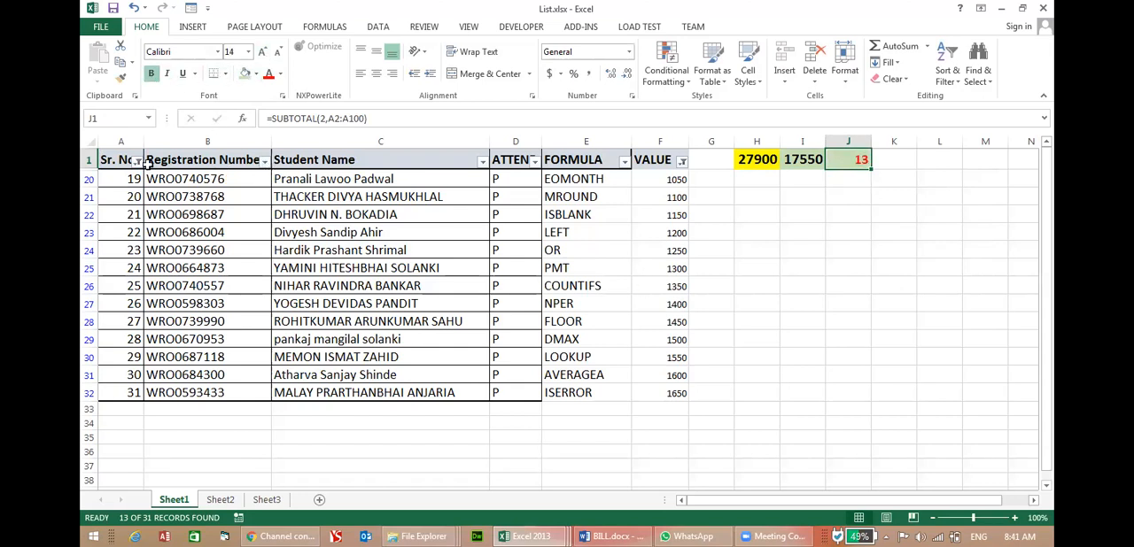
Clear the filters on the Sr. No. and VALUE columns so all student rows are included.
{"action": "left_click", "coordinate": [138, 162]}
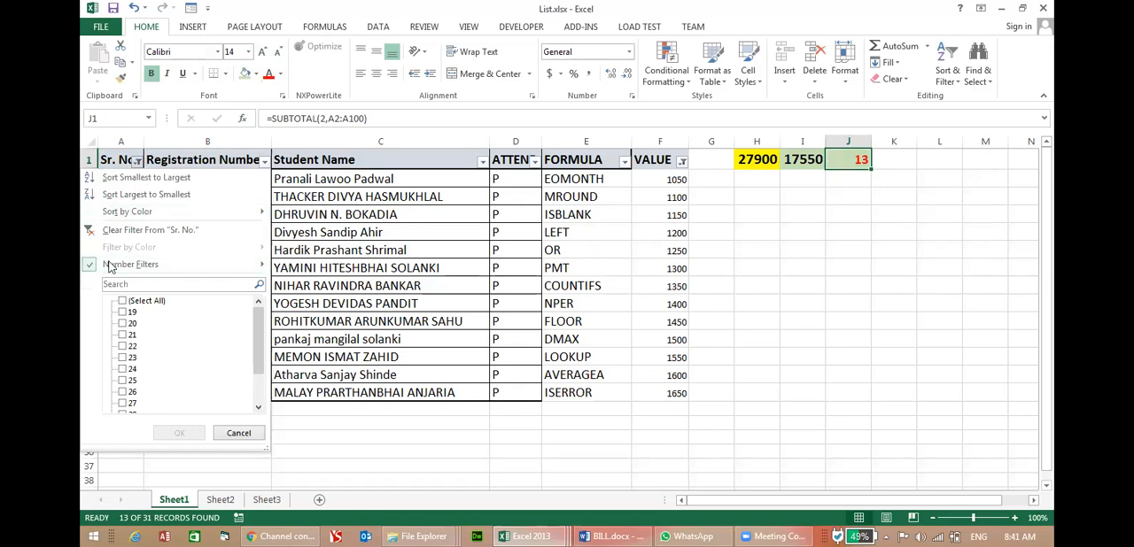
{"action": "left_click", "coordinate": [234, 430]}
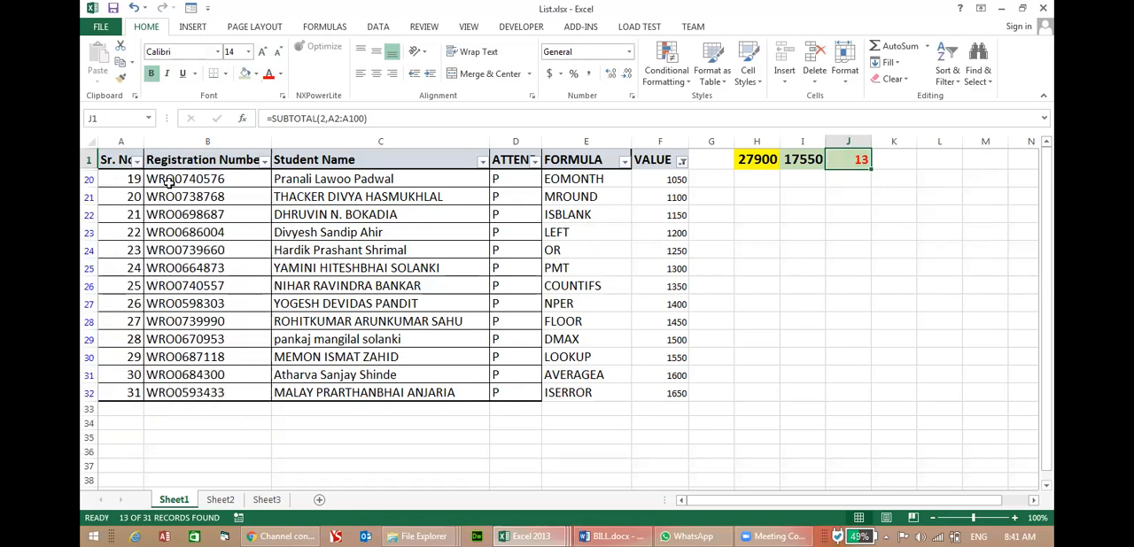
{"action": "left_click", "coordinate": [136, 160]}
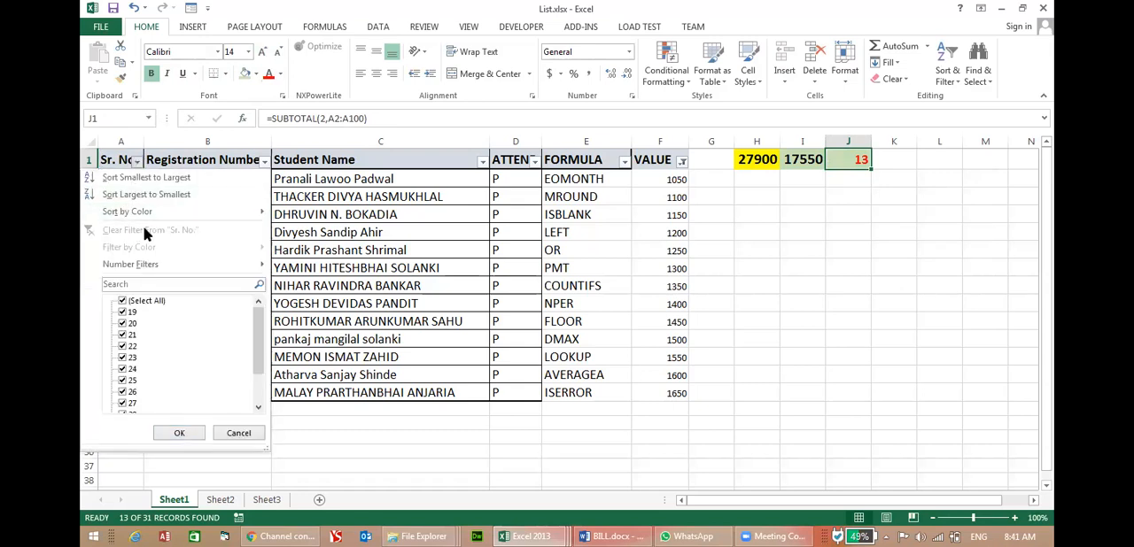
{"action": "left_click", "coordinate": [122, 302]}
{"action": "left_click", "coordinate": [179, 433]}
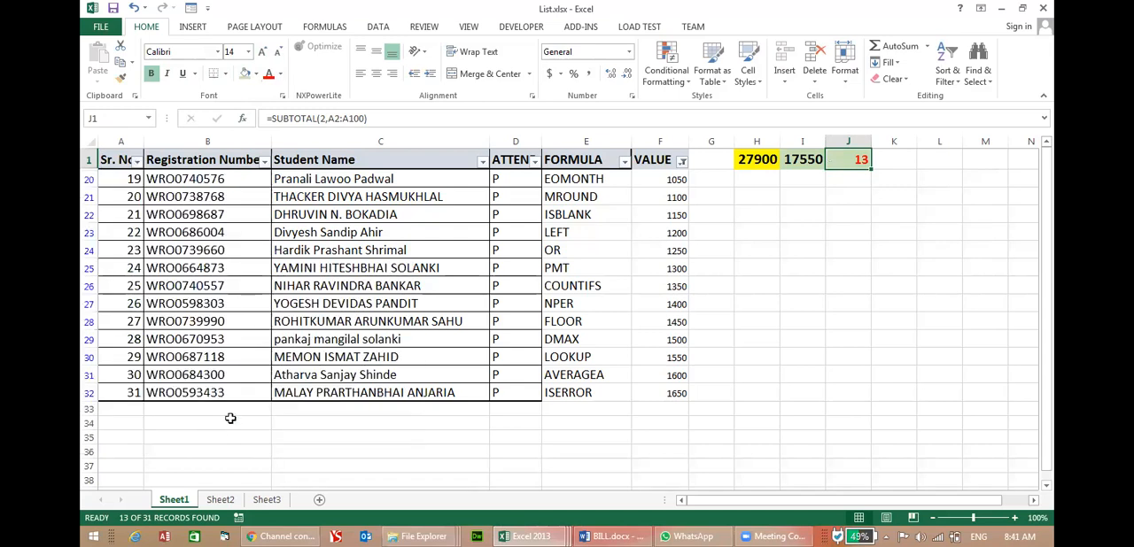
{"action": "left_click", "coordinate": [681, 161]}
{"action": "left_click", "coordinate": [539, 302]}
{"action": "left_click", "coordinate": [558, 230]}
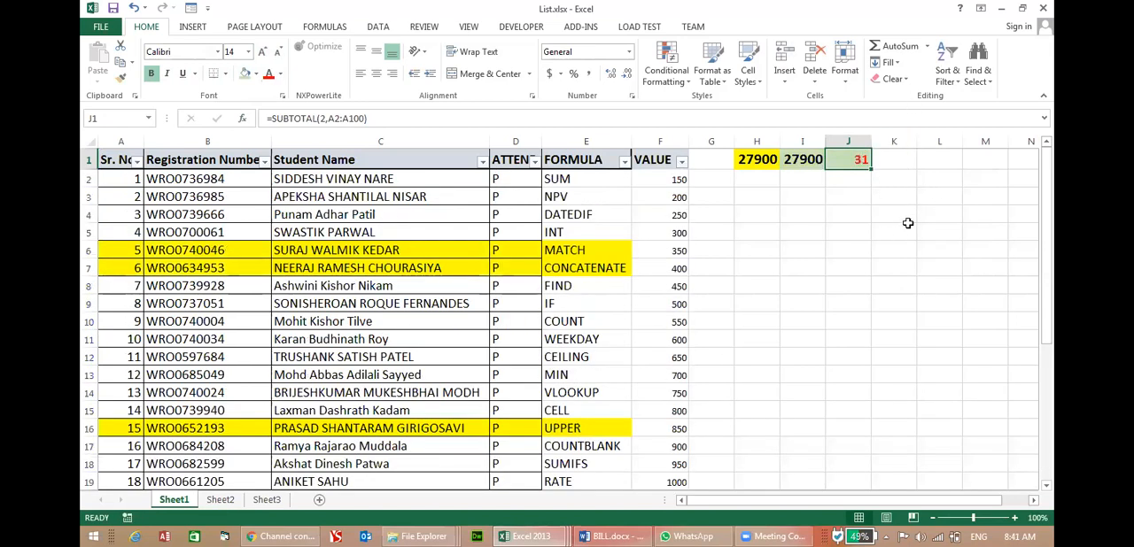
Compare the SUM formula in H1 with the SUBTOTAL formulas in I1 and J1.
{"action": "left_click", "coordinate": [759, 153]}
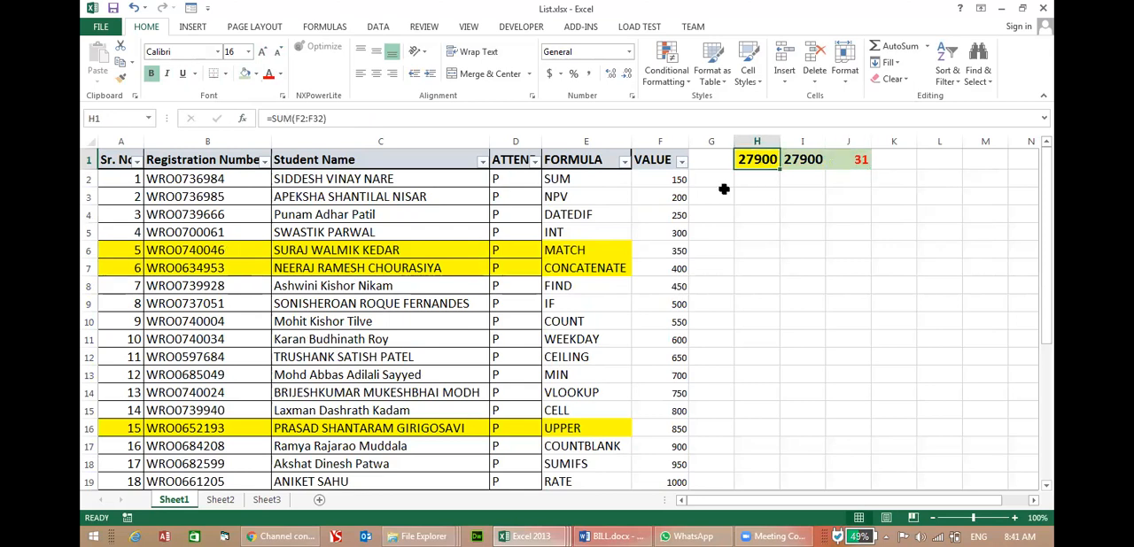
{"action": "left_click", "coordinate": [758, 175]}
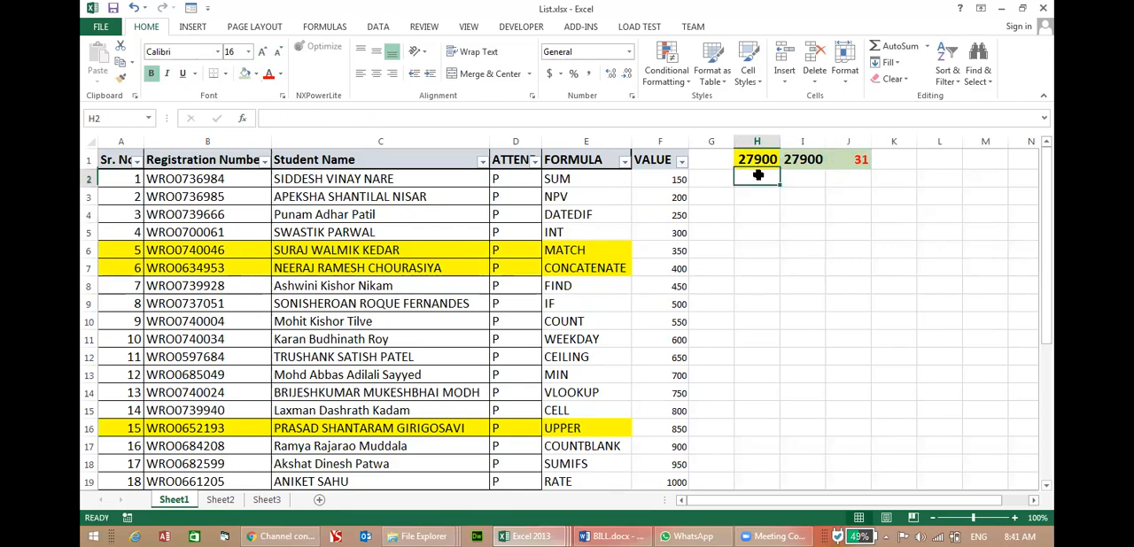
{"action": "left_click", "coordinate": [801, 160]}
{"action": "left_click", "coordinate": [860, 157]}
{"action": "left_click", "coordinate": [860, 158]}
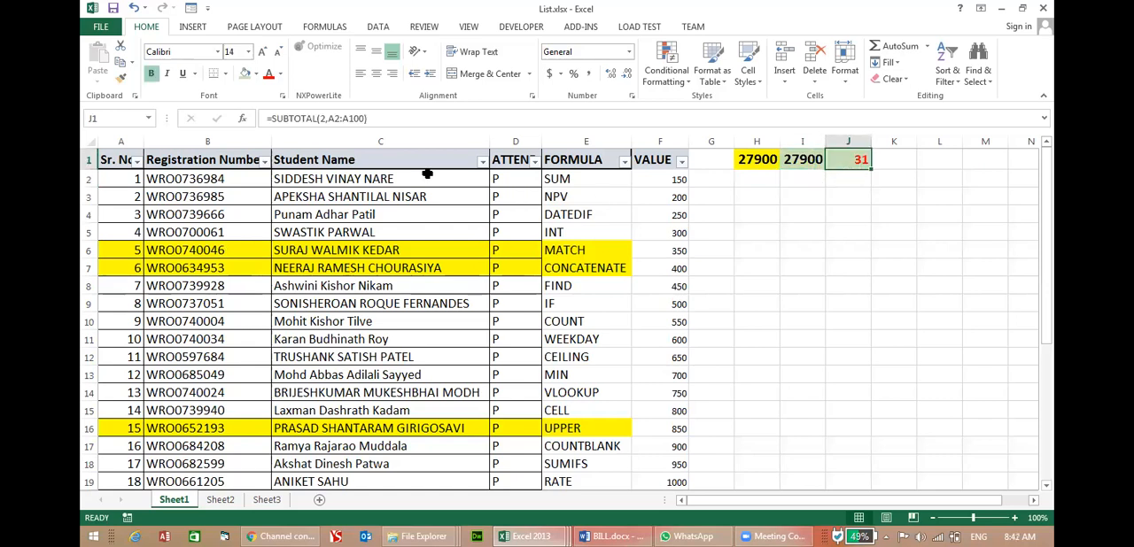
Filter the Registration Number column to the six students with Sr. No. 6, 17, 18, 26, 28 and 31.
{"action": "left_click", "coordinate": [264, 160]}
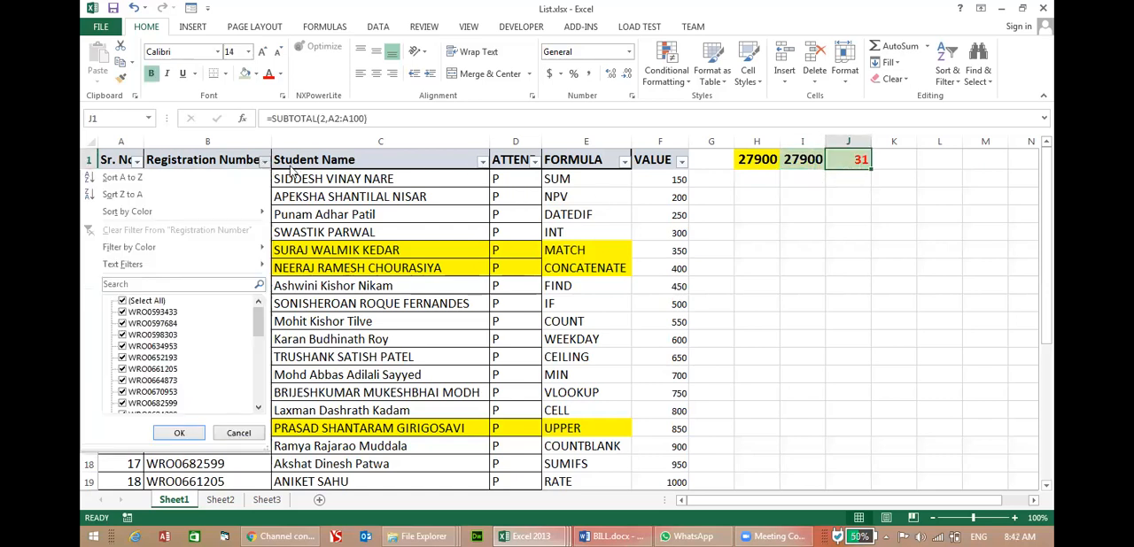
{"action": "left_click", "coordinate": [122, 301]}
{"action": "left_click", "coordinate": [122, 347]}
{"action": "left_click", "coordinate": [123, 369]}
{"action": "left_click", "coordinate": [122, 403]}
{"action": "left_click", "coordinate": [122, 392]}
{"action": "left_click", "coordinate": [122, 334]}
{"action": "left_click", "coordinate": [122, 312]}
{"action": "left_click", "coordinate": [182, 433]}
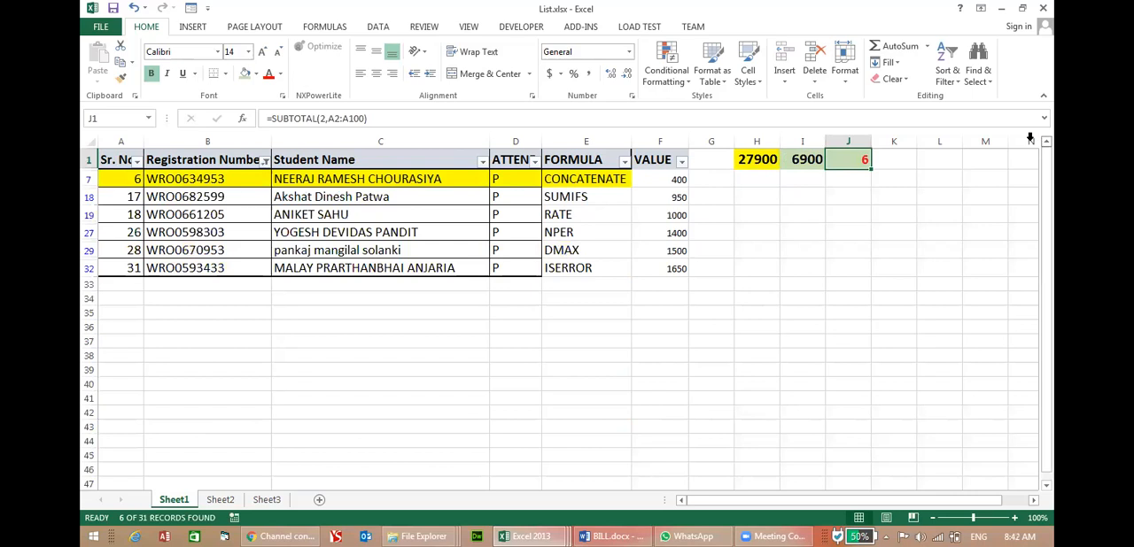
Check the I1 subtotal against the sum of the filtered VALUE cells and compare it with H1.
{"action": "left_click", "coordinate": [804, 158]}
{"action": "left_click_drag", "start_coordinate": [652, 179], "coordinate": [664, 263]}
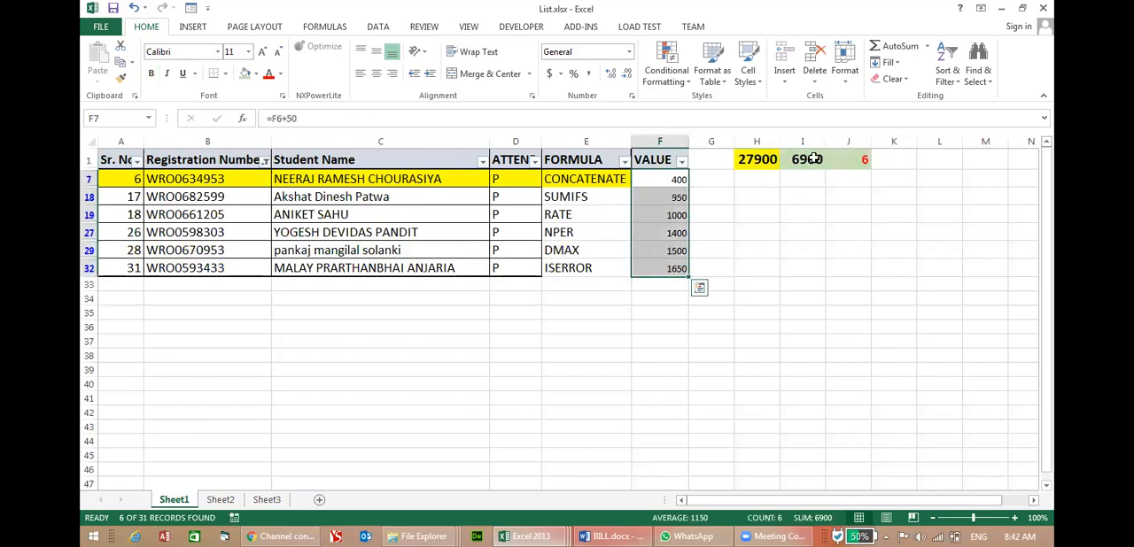
{"action": "left_click", "coordinate": [767, 164]}
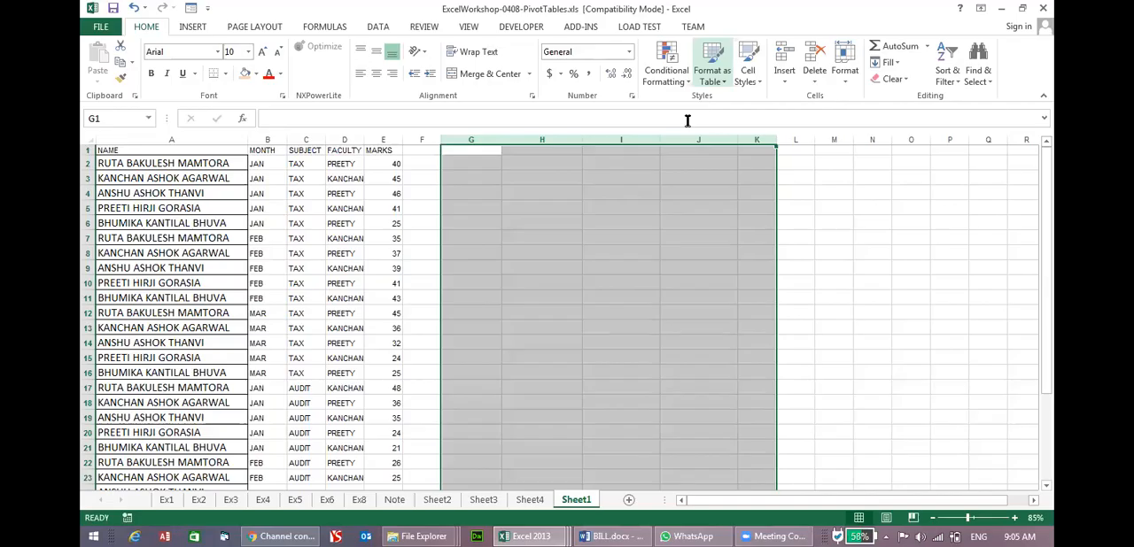
Widen columns A to E of the marks list on Sheet1 in the PivotTables workbook.
{"action": "left_click", "coordinate": [649, 222]}
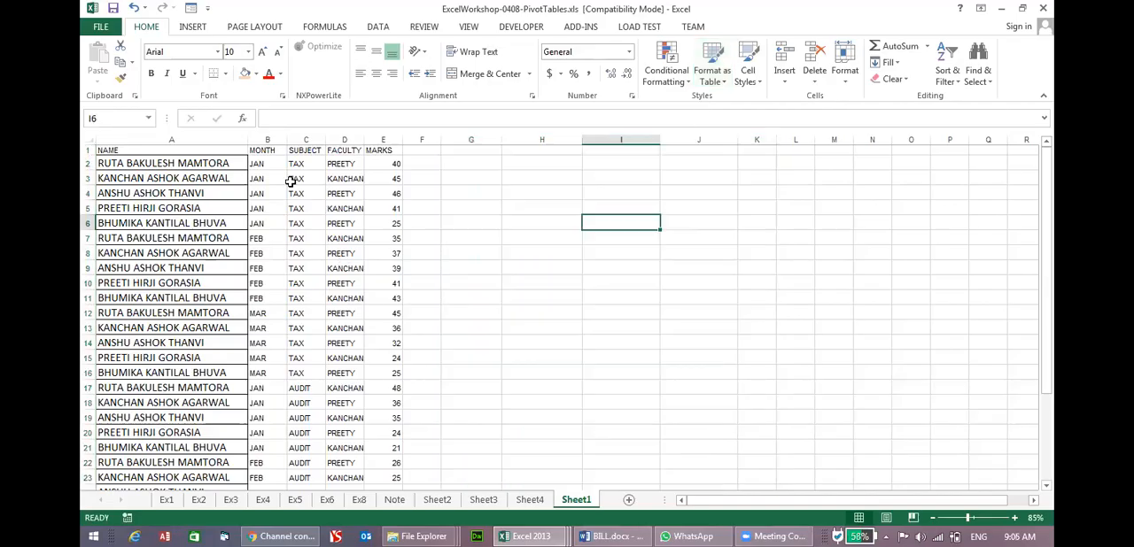
{"action": "left_click_drag", "start_coordinate": [249, 142], "coordinate": [338, 140]}
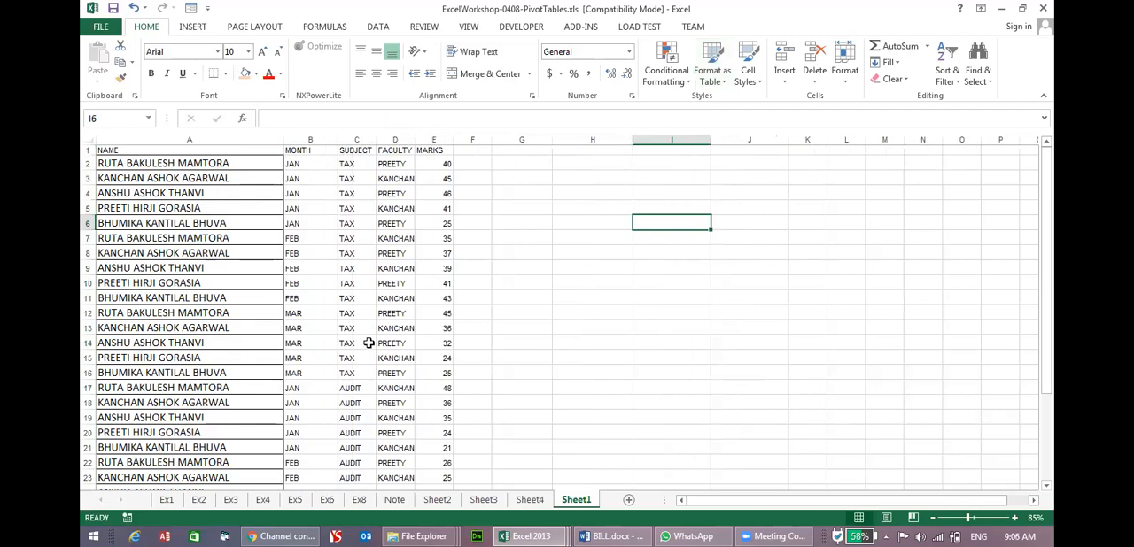
{"action": "left_click_drag", "start_coordinate": [377, 141], "coordinate": [446, 139]}
{"action": "left_click", "coordinate": [436, 139]}
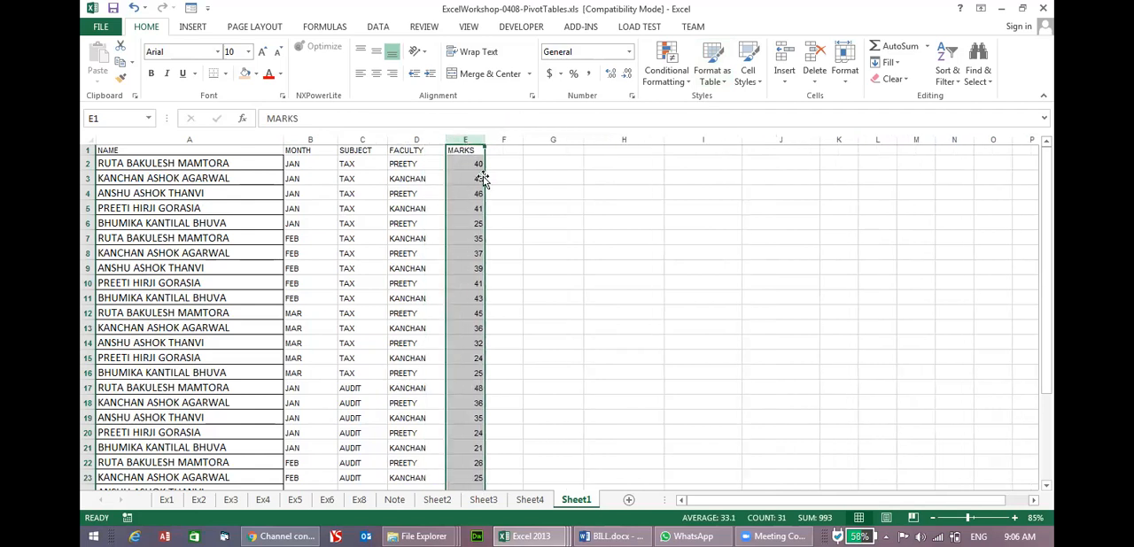
{"action": "left_click_drag", "start_coordinate": [487, 139], "coordinate": [488, 140]}
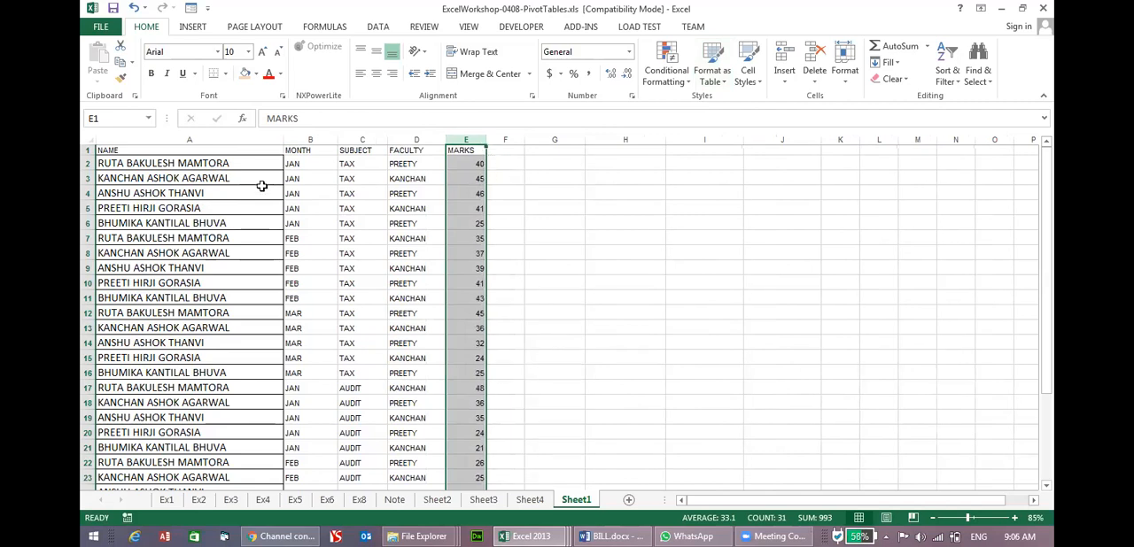
Examine how the JAN, FEB and MAR entries are arranged for the TAX and AUDIT subjects.
{"action": "left_click_drag", "start_coordinate": [301, 169], "coordinate": [304, 226]}
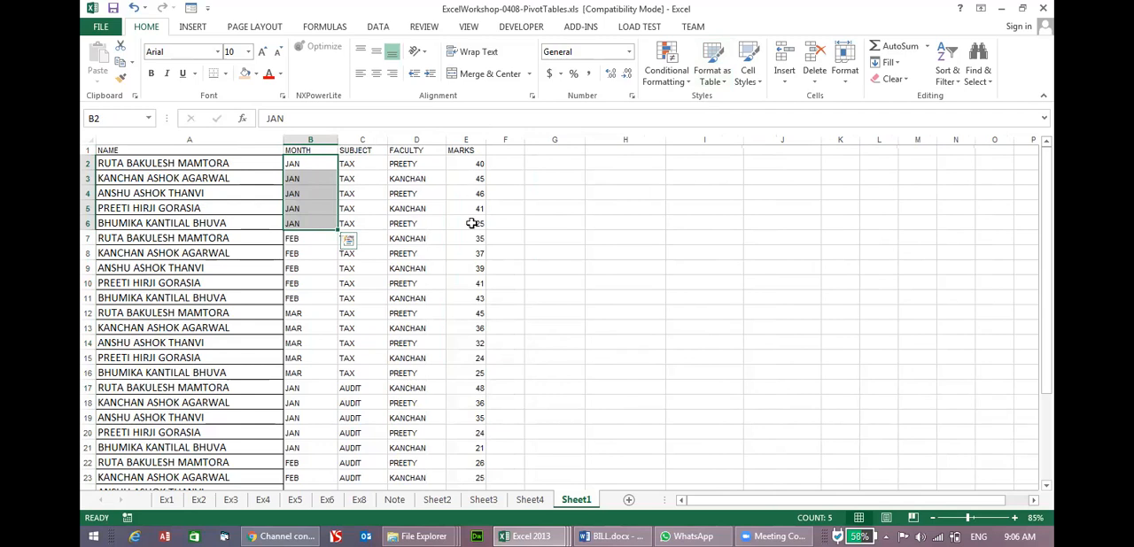
{"action": "left_click_drag", "start_coordinate": [303, 239], "coordinate": [316, 316]}
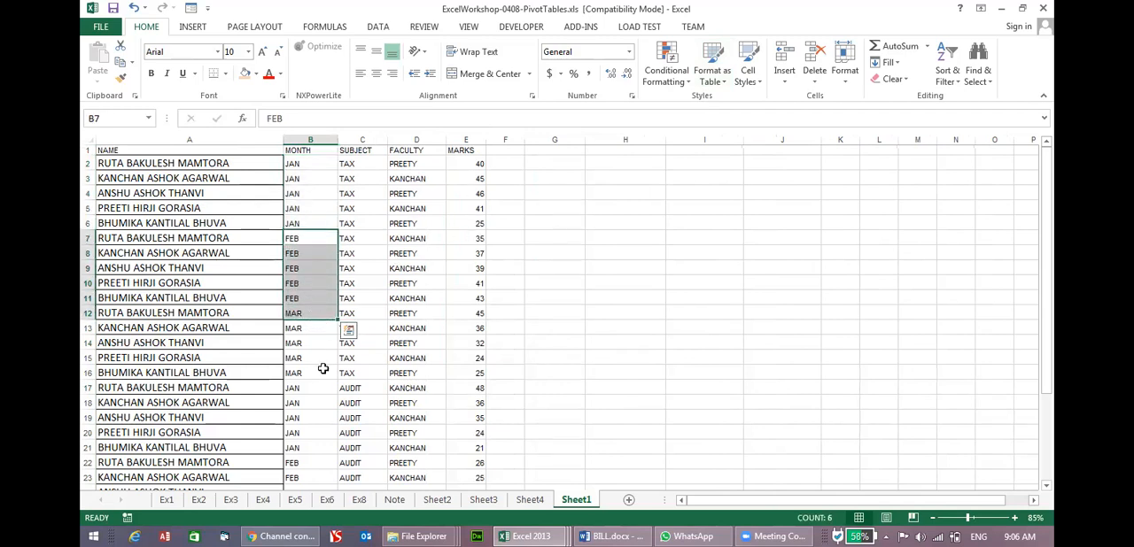
{"action": "scroll", "coordinate": [317, 346], "scroll_direction": "down", "scroll_amount": 2}
{"action": "left_click_drag", "start_coordinate": [304, 307], "coordinate": [313, 363]}
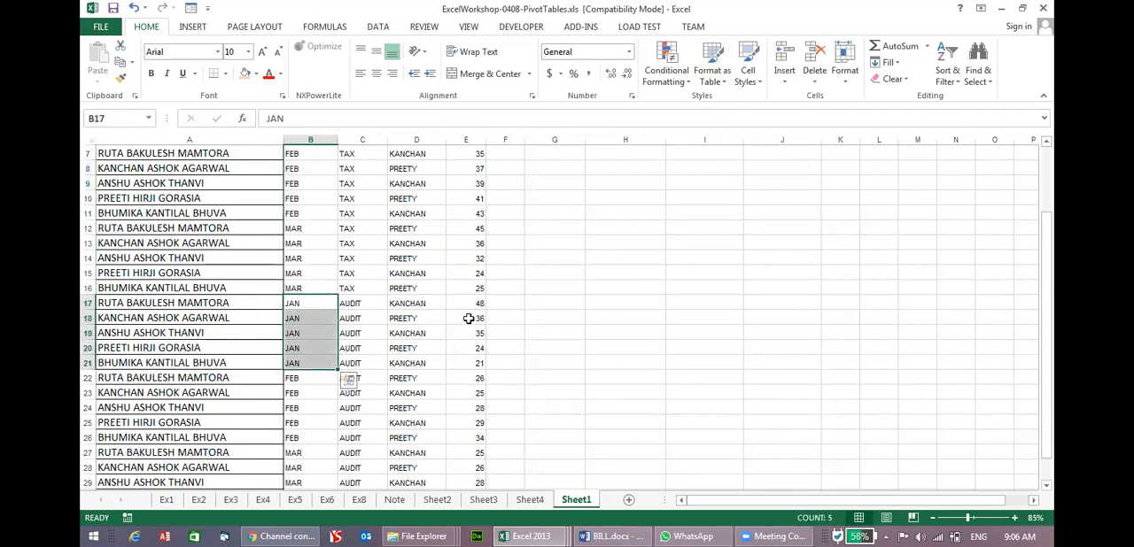
{"action": "scroll", "coordinate": [352, 369], "scroll_direction": "down", "scroll_amount": 2}
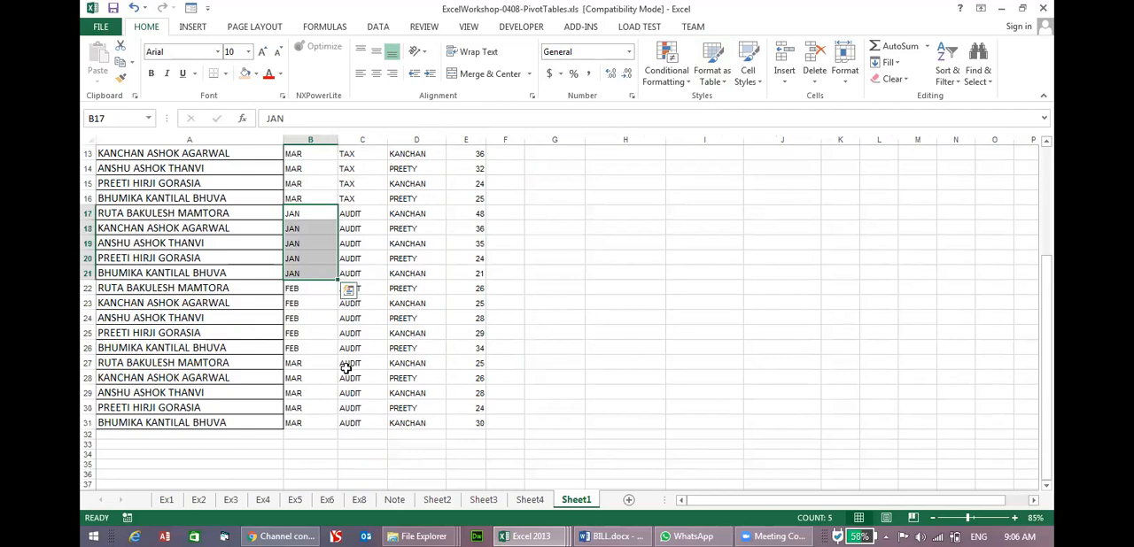
{"action": "scroll", "coordinate": [360, 366], "scroll_direction": "up", "scroll_amount": 4}
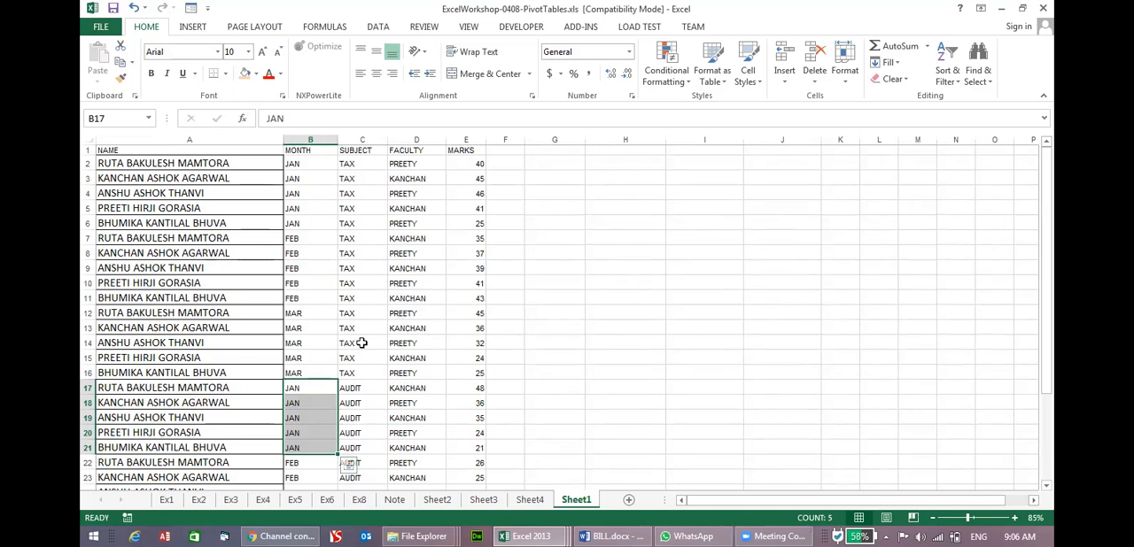
Turn on filtering for the header row and show only the TAX rows in the SUBJECT column.
{"action": "left_click", "coordinate": [87, 150]}
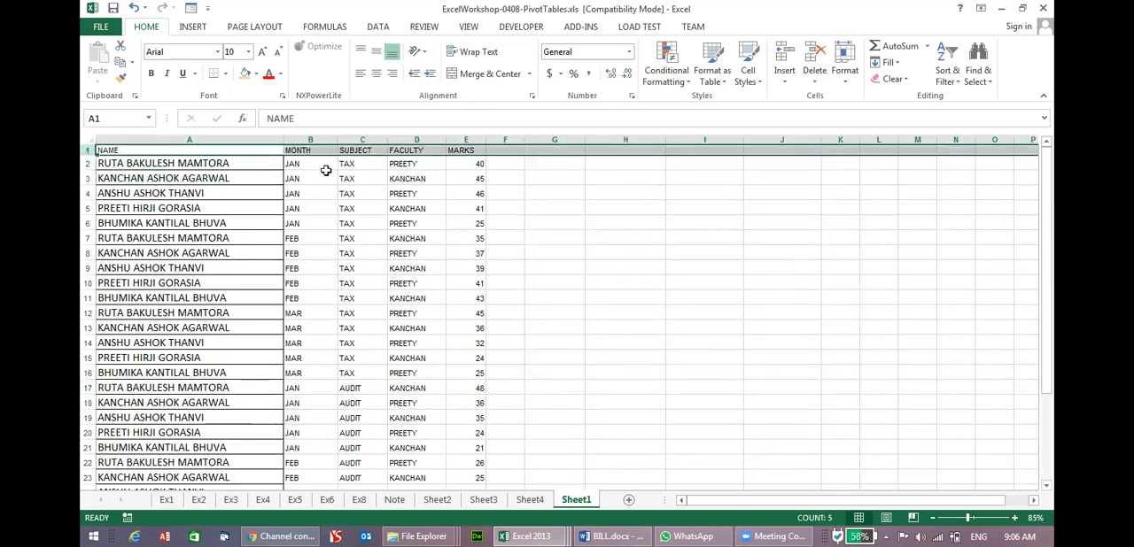
{"action": "left_click", "coordinate": [947, 72]}
{"action": "left_click", "coordinate": [963, 150]}
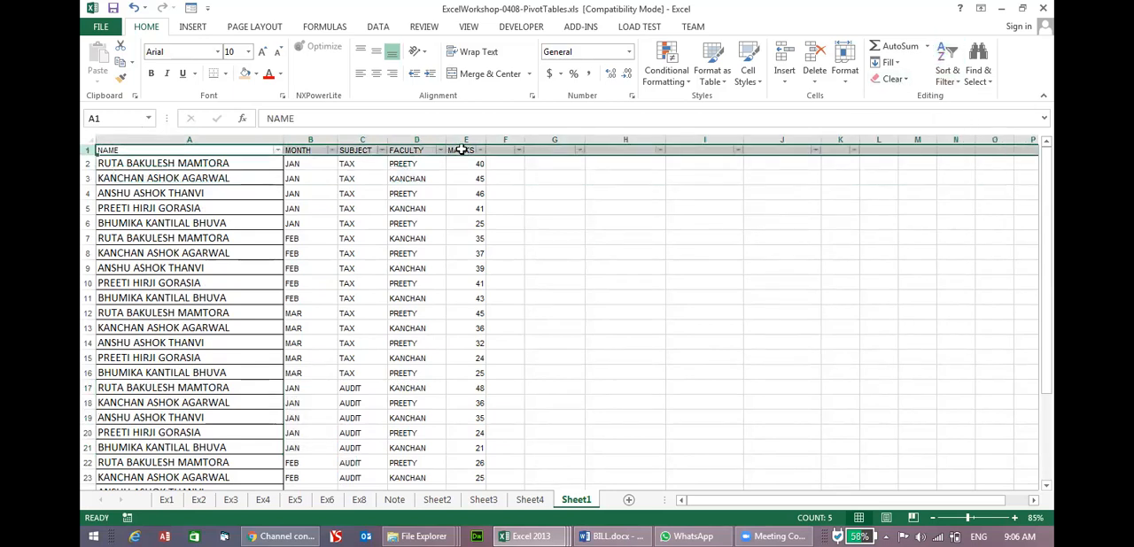
{"action": "left_click", "coordinate": [383, 151]}
{"action": "left_click", "coordinate": [237, 287]}
{"action": "left_click", "coordinate": [238, 310]}
{"action": "left_click", "coordinate": [295, 419]}
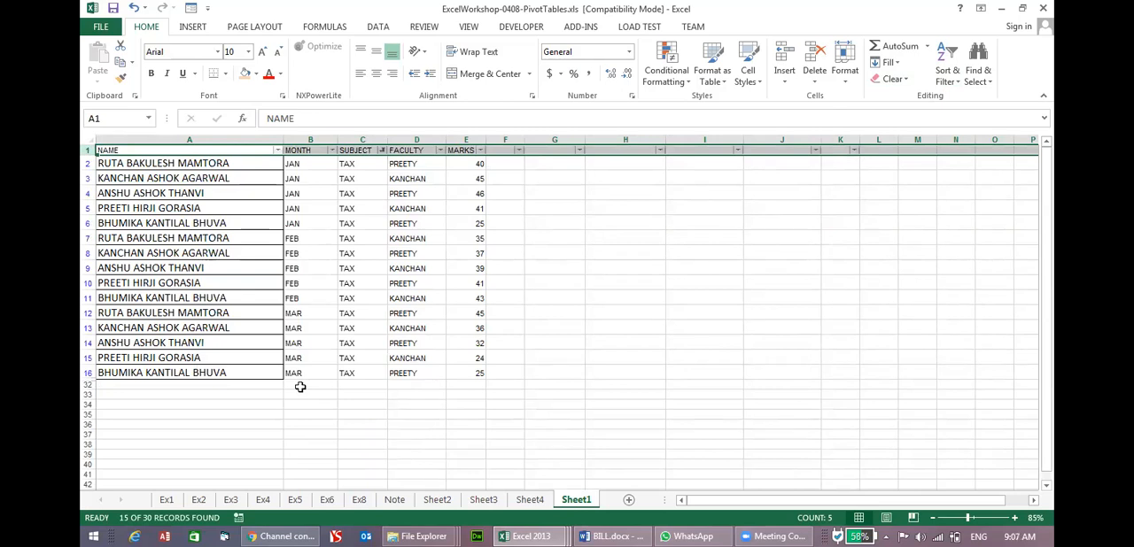
Filter the FACULTY column to show only the second faculty member in its list.
{"action": "left_click", "coordinate": [440, 150]}
{"action": "left_click", "coordinate": [297, 287]}
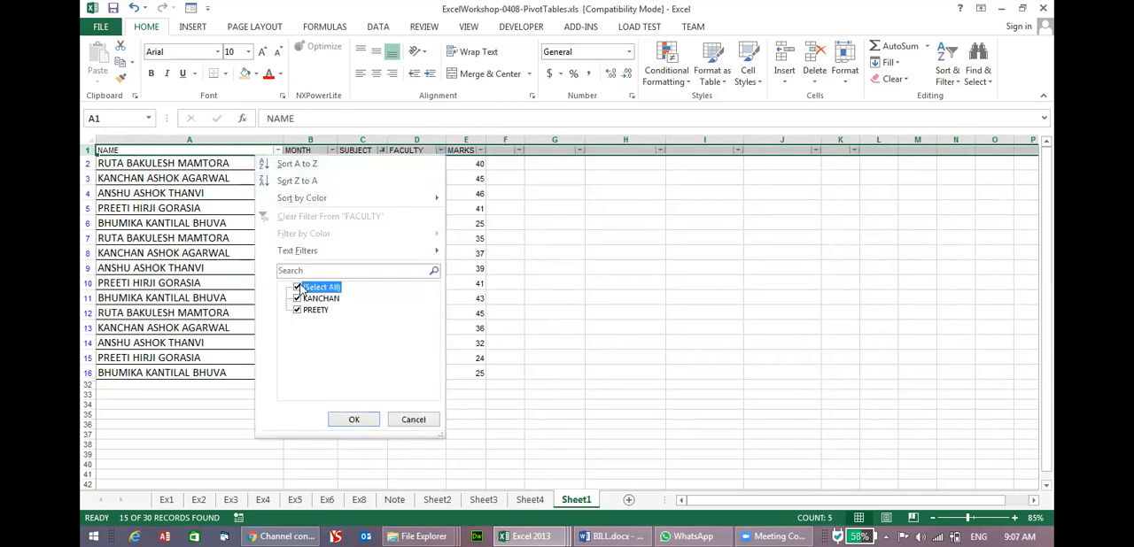
{"action": "left_click", "coordinate": [298, 310]}
{"action": "left_click", "coordinate": [353, 419]}
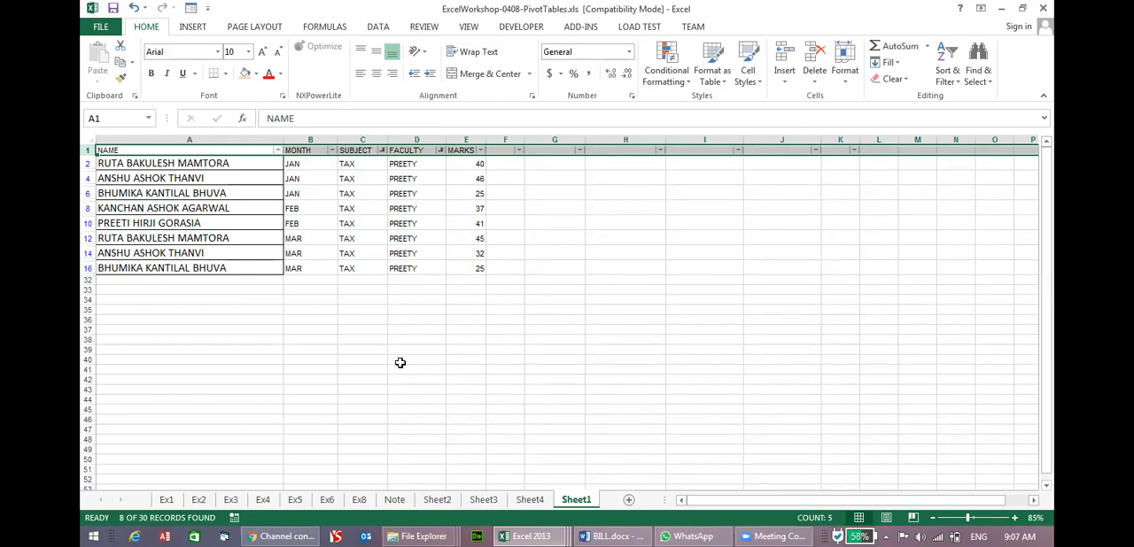
Switch the FACULTY filter to show only the first faculty member in its list.
{"action": "left_click", "coordinate": [440, 151]}
{"action": "left_click", "coordinate": [298, 310]}
{"action": "left_click", "coordinate": [298, 299]}
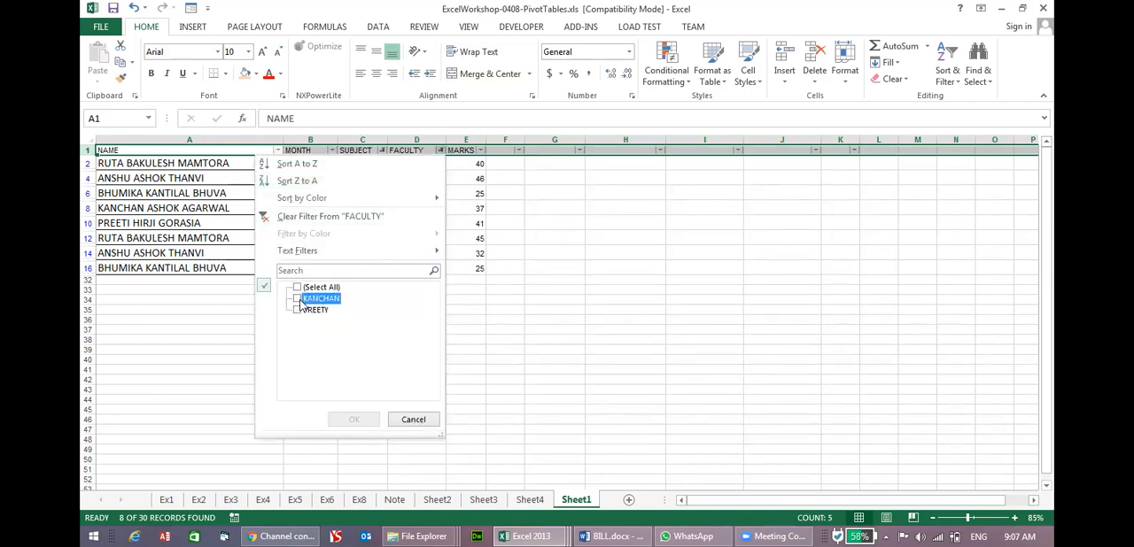
{"action": "left_click", "coordinate": [352, 419]}
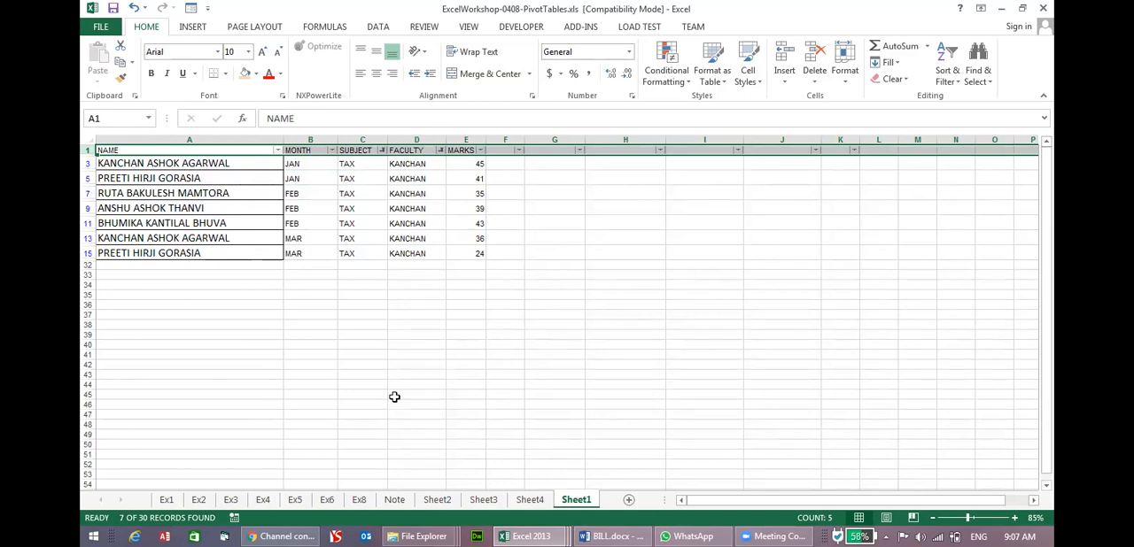
Turn off filtering on the marks list to restore all rows.
{"action": "left_click", "coordinate": [947, 71]}
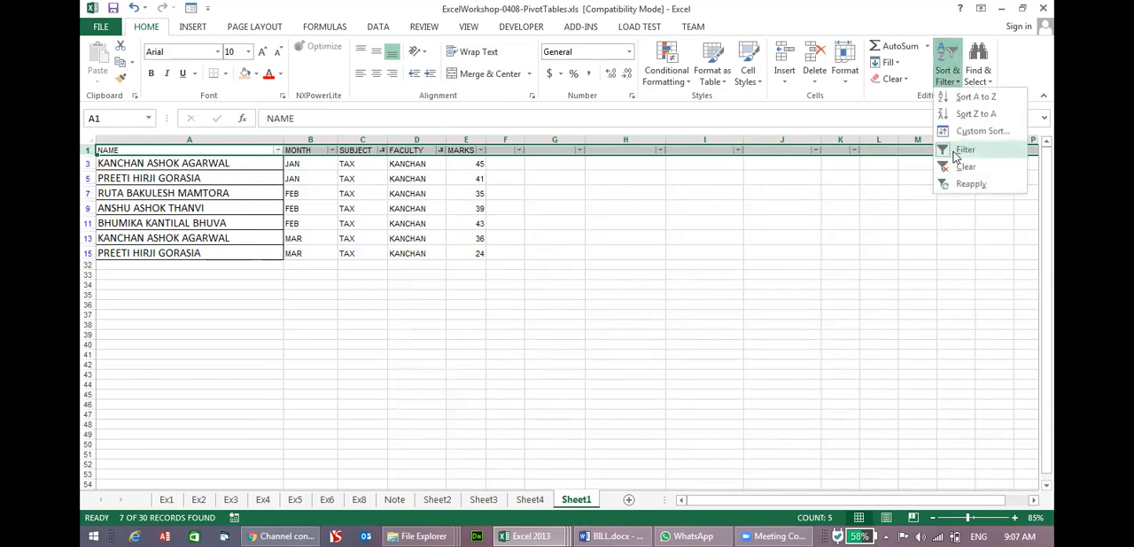
{"action": "left_click", "coordinate": [964, 151]}
{"action": "left_click", "coordinate": [696, 251]}
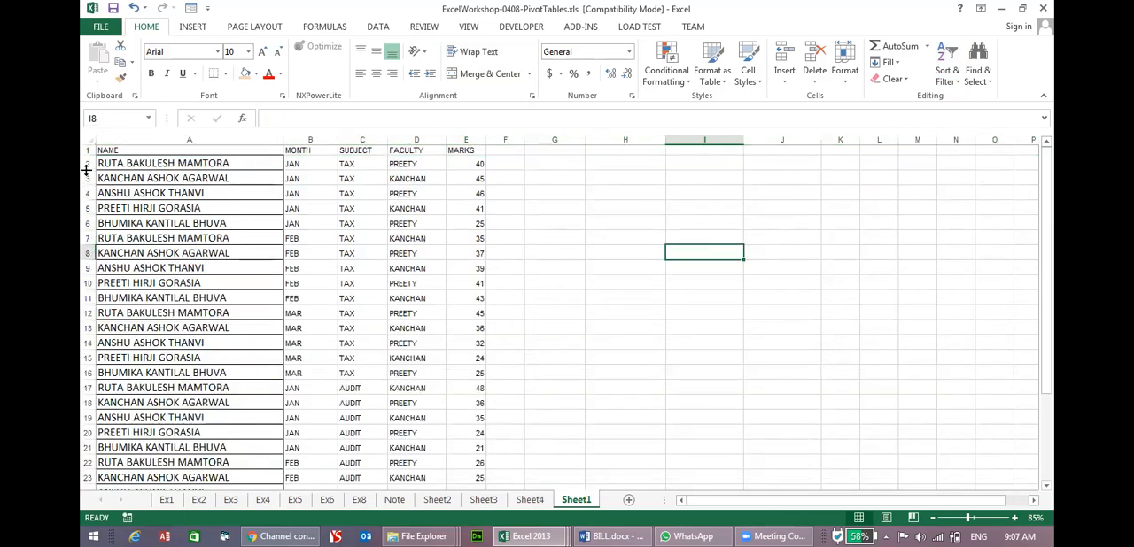
Create a PivotTable from columns A to E of the marks list, placed on the existing Sheet1 at cell G1.
{"action": "left_click_drag", "start_coordinate": [85, 156], "coordinate": [453, 129]}
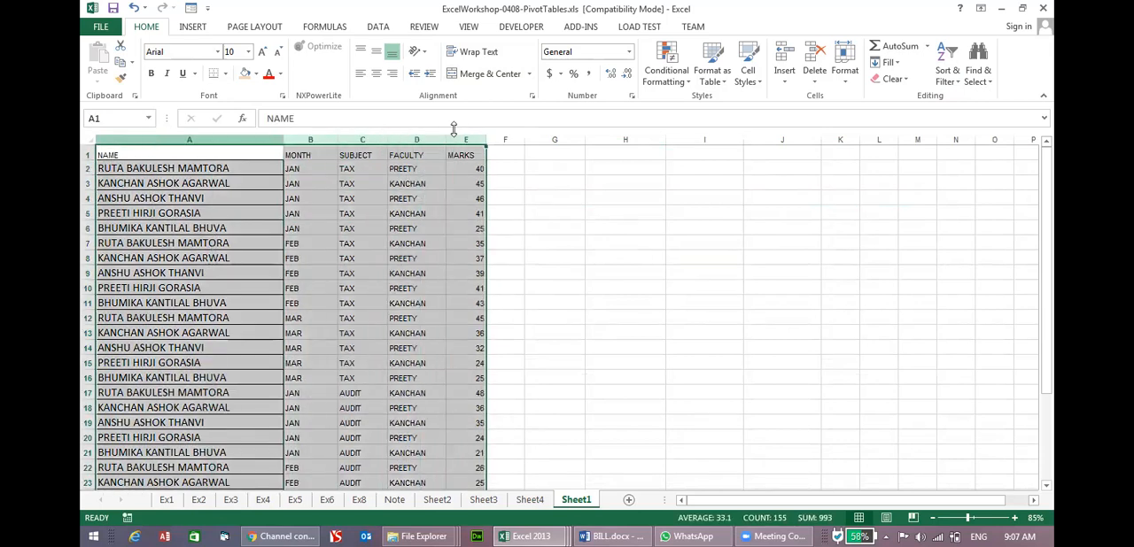
{"action": "left_click", "coordinate": [191, 27]}
{"action": "left_click", "coordinate": [110, 75]}
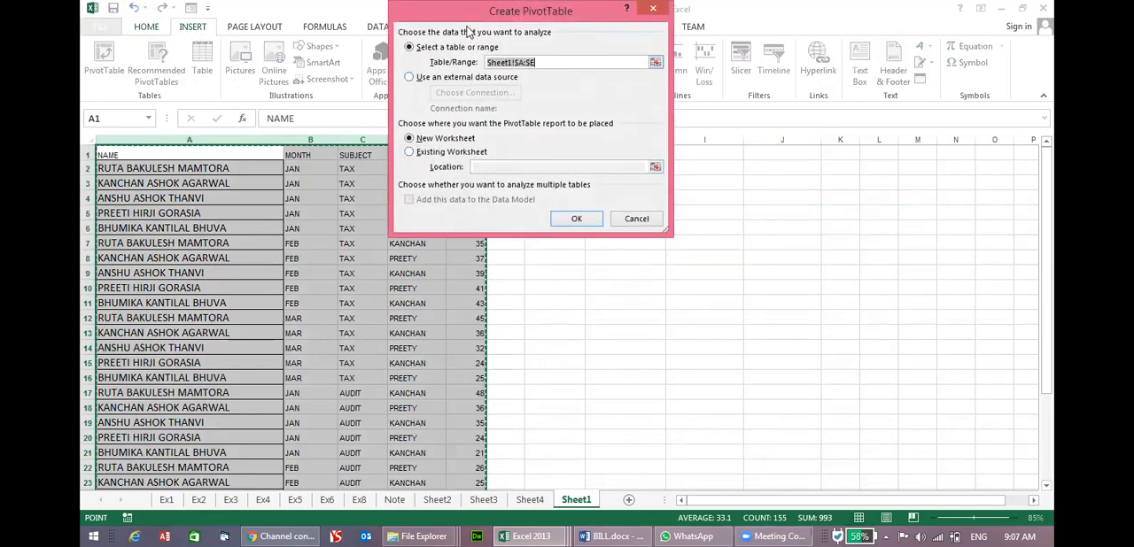
{"action": "left_click_drag", "start_coordinate": [552, 12], "coordinate": [469, 16]}
{"action": "left_click_drag", "start_coordinate": [269, 16], "coordinate": [257, 12]}
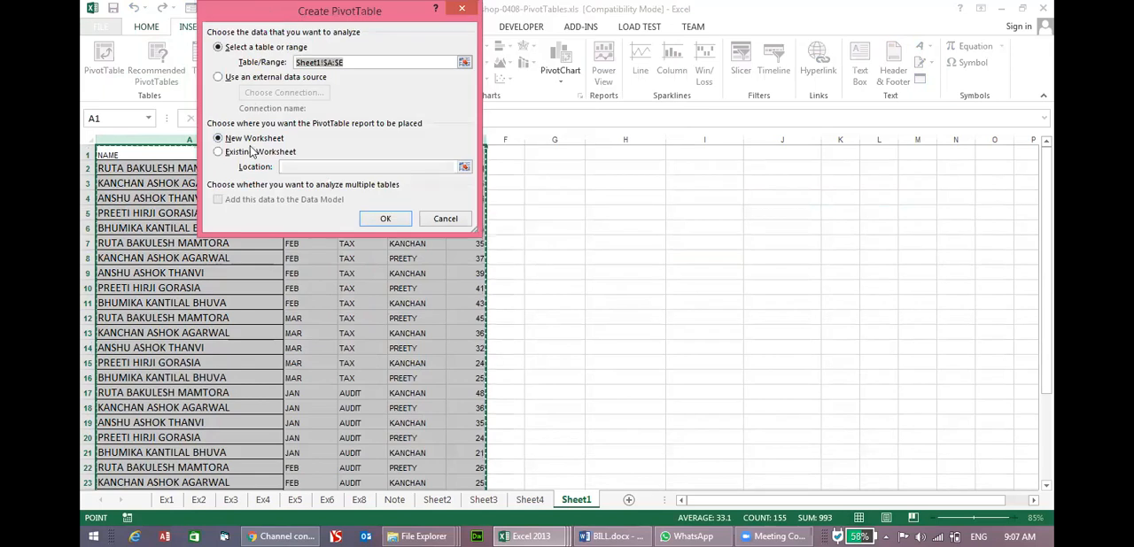
{"action": "left_click", "coordinate": [253, 152]}
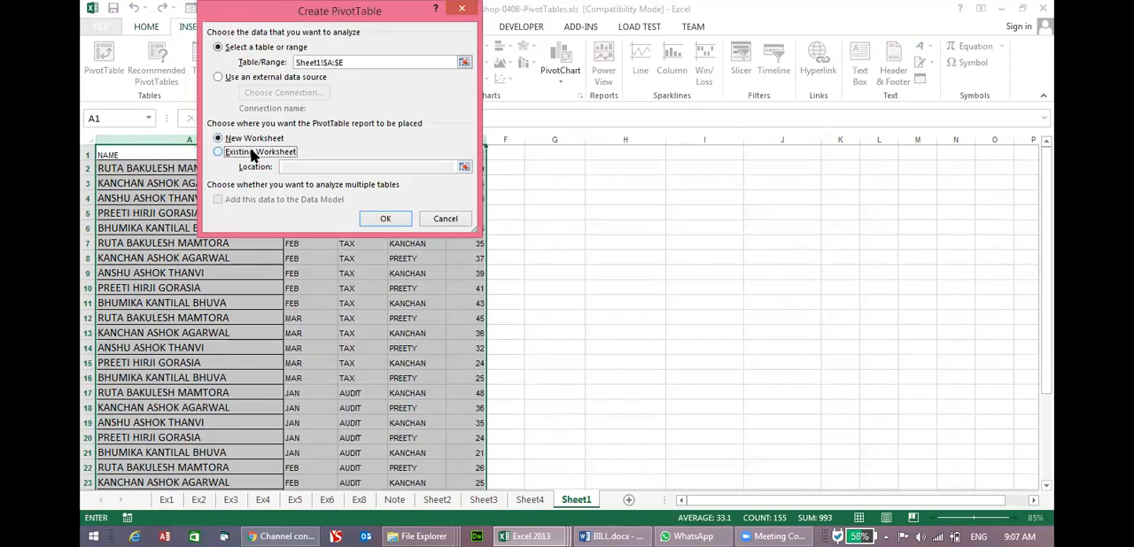
{"action": "left_click", "coordinate": [391, 169]}
{"action": "left_click", "coordinate": [572, 153]}
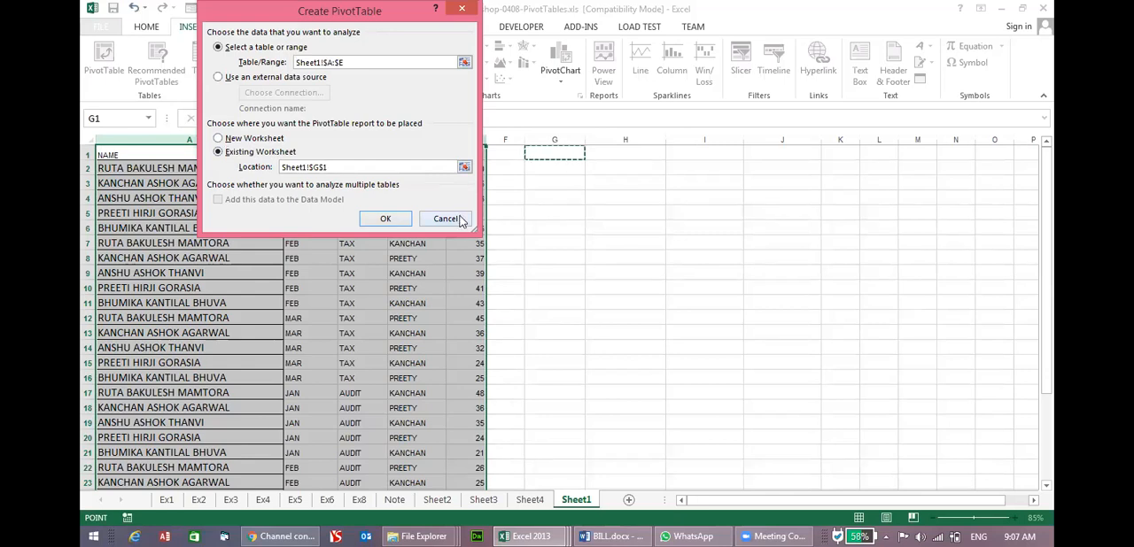
{"action": "left_click", "coordinate": [387, 221]}
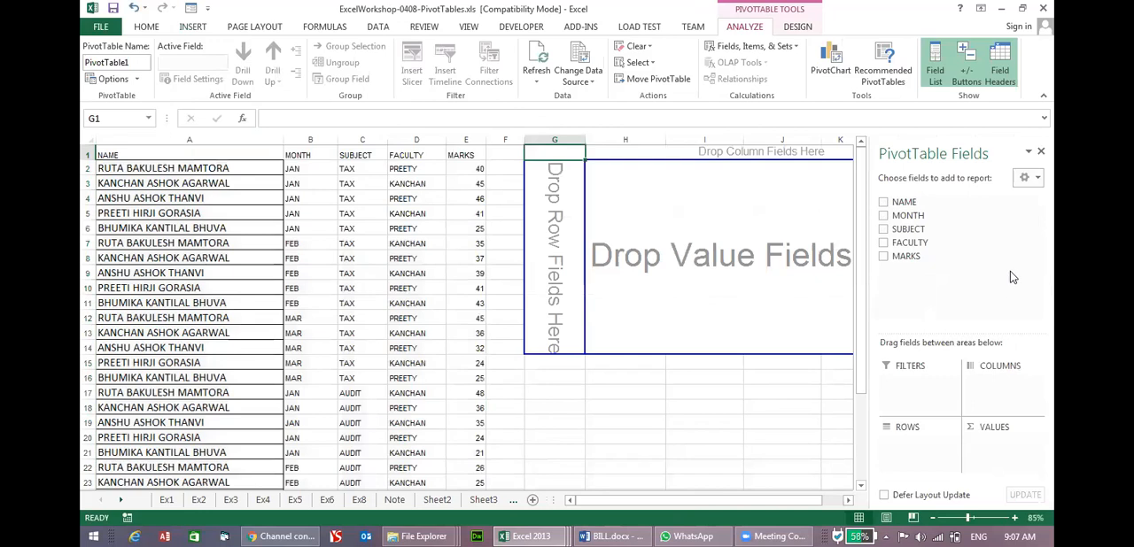
Lay out the PivotTable with MONTH as filter, NAME as rows, SUBJECT as columns and MARKS as values.
{"action": "scroll", "coordinate": [921, 391], "scroll_direction": "down", "scroll_amount": 1}
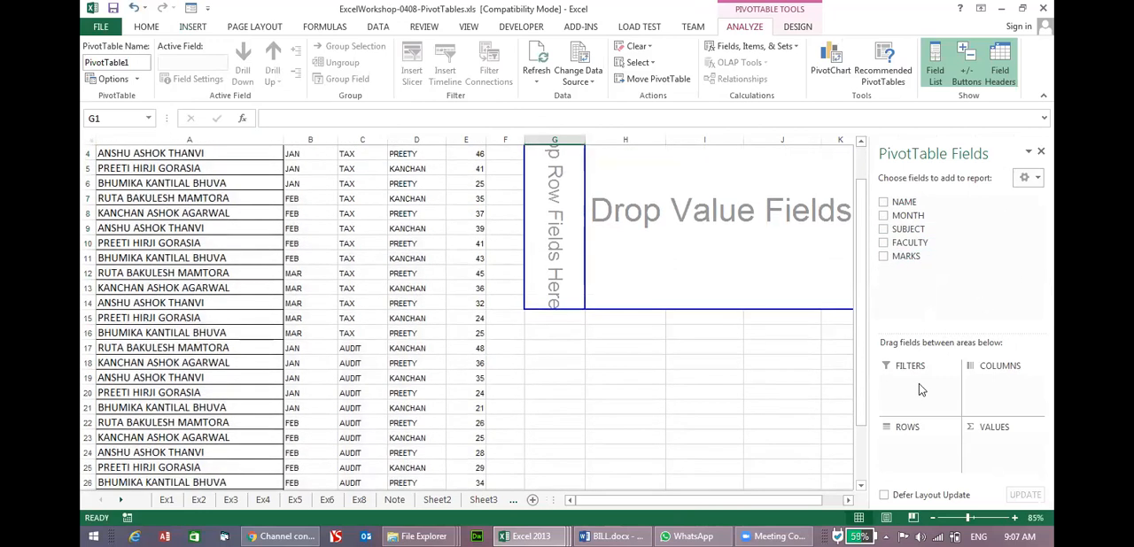
{"action": "scroll", "coordinate": [919, 383], "scroll_direction": "up", "scroll_amount": 1}
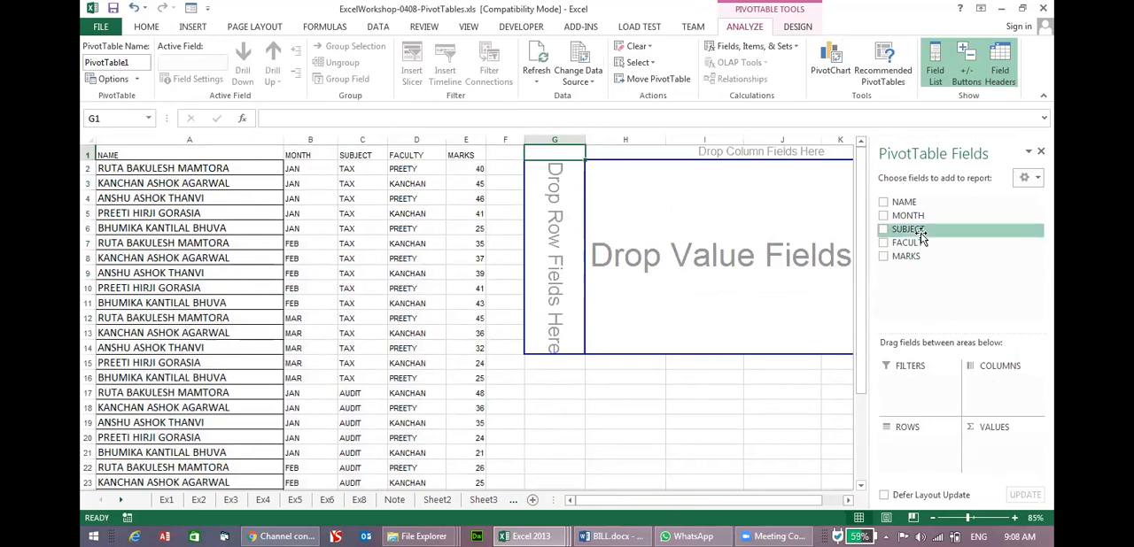
{"action": "left_click_drag", "start_coordinate": [919, 218], "coordinate": [908, 385]}
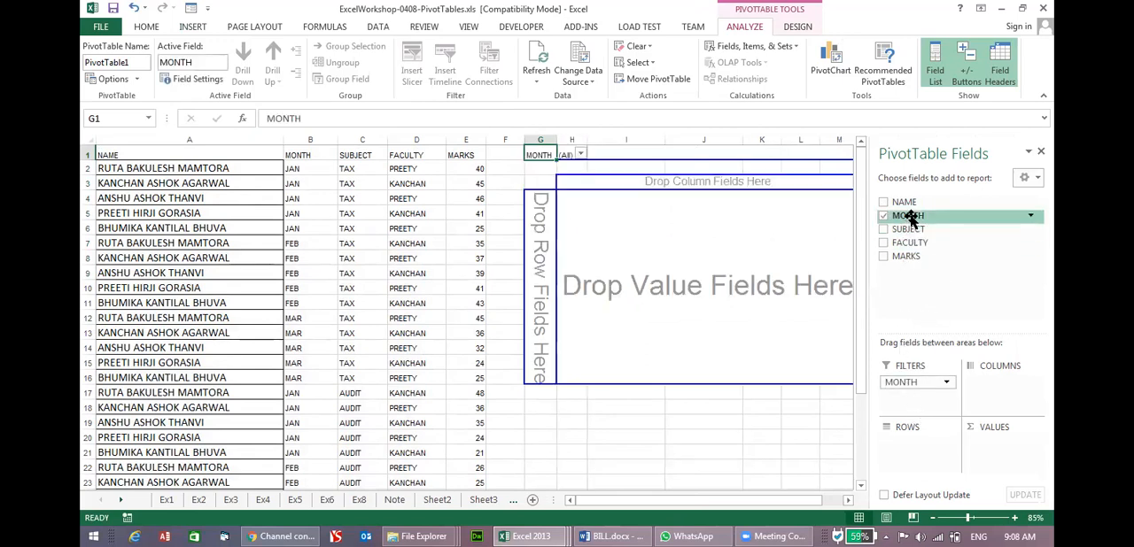
{"action": "left_click_drag", "start_coordinate": [903, 203], "coordinate": [920, 457]}
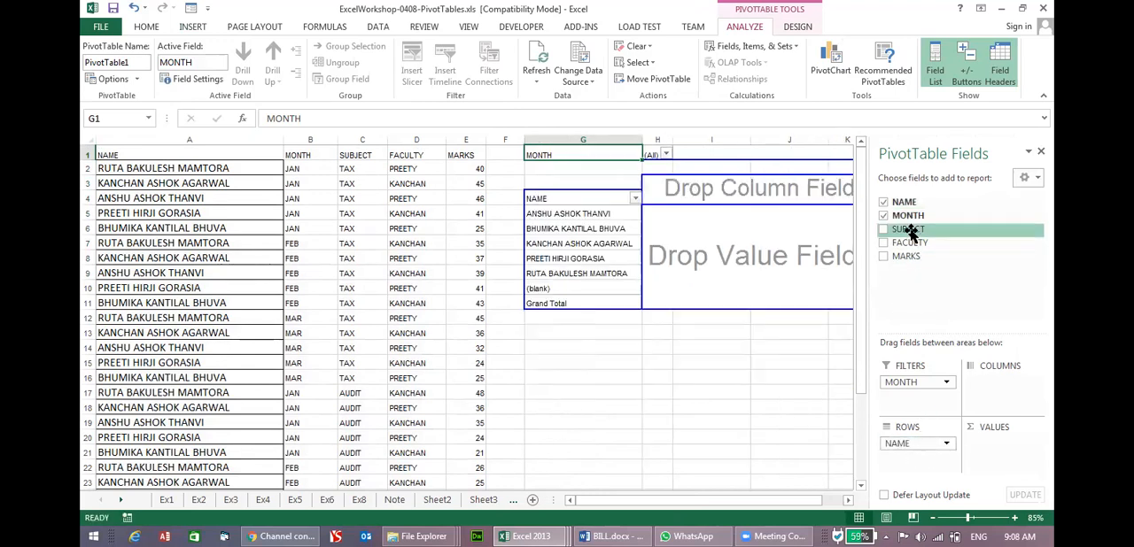
{"action": "left_click_drag", "start_coordinate": [910, 230], "coordinate": [991, 390]}
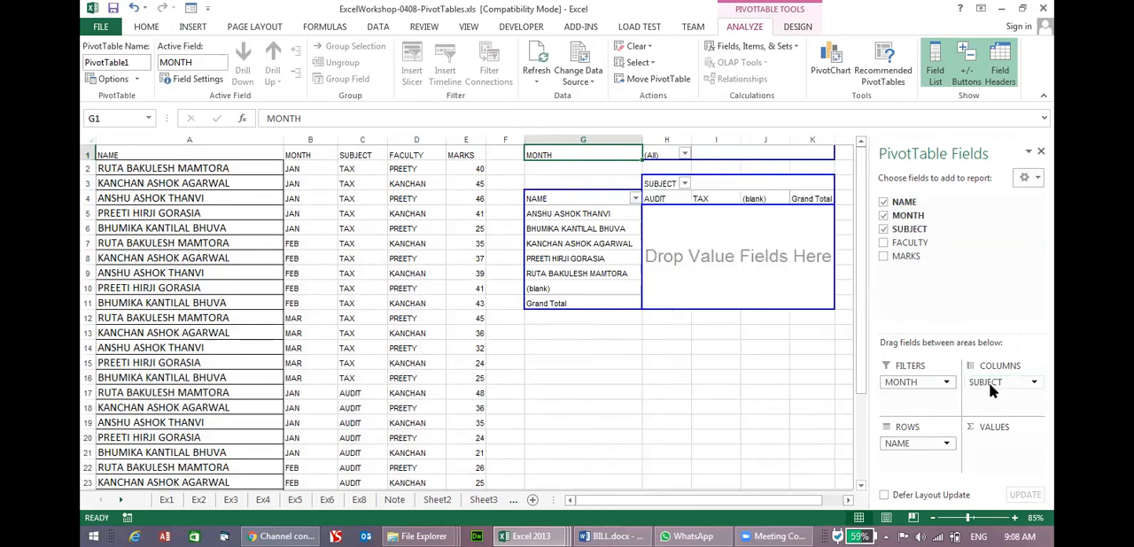
{"action": "left_click_drag", "start_coordinate": [904, 256], "coordinate": [983, 451]}
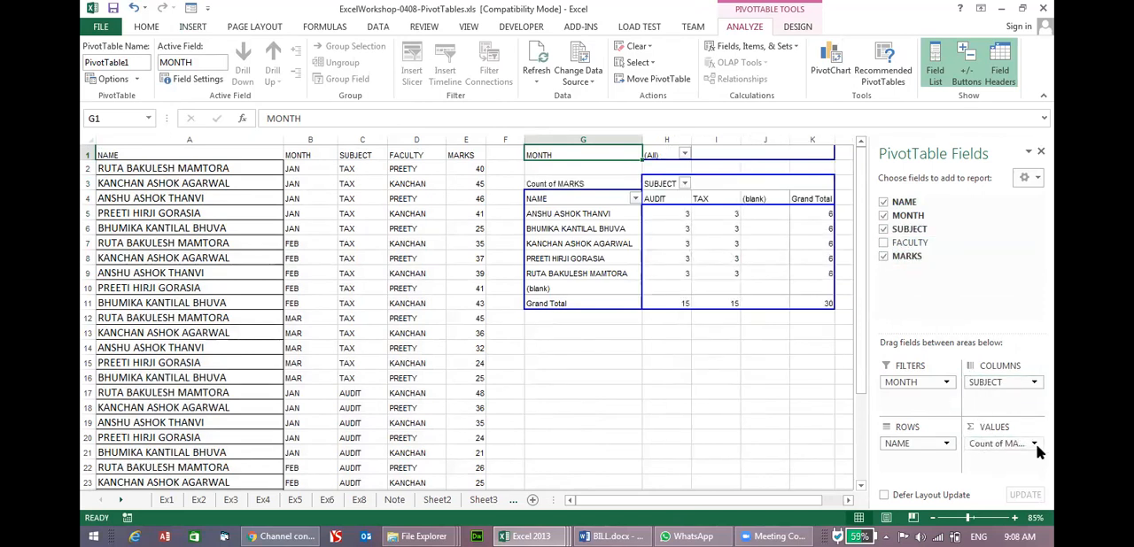
Change the MARKS value field to summarize by Max.
{"action": "left_click", "coordinate": [1036, 443]}
{"action": "left_click", "coordinate": [991, 427]}
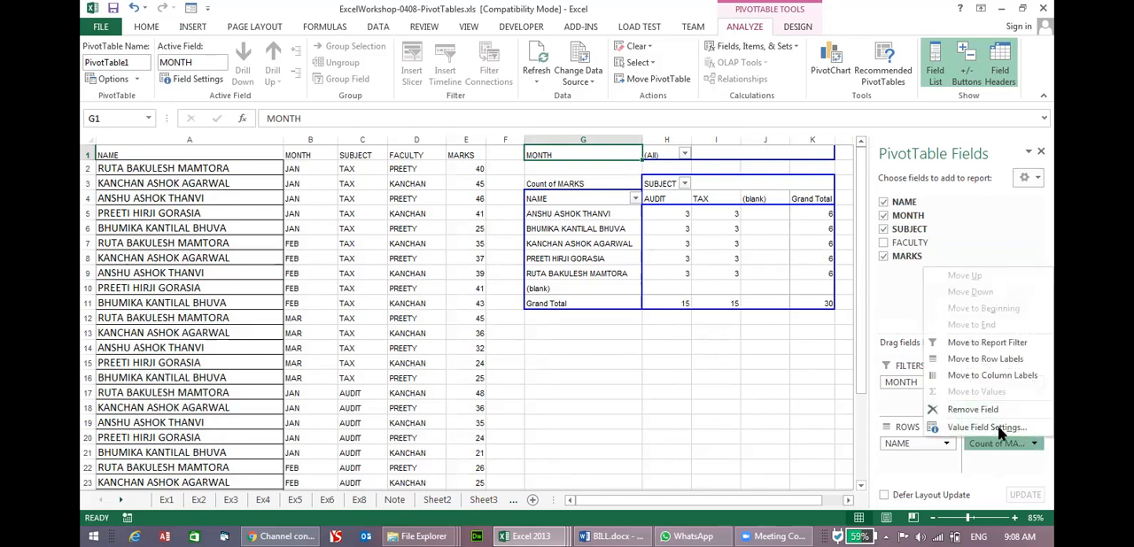
{"action": "left_click", "coordinate": [235, 150]}
{"action": "left_click", "coordinate": [232, 159]}
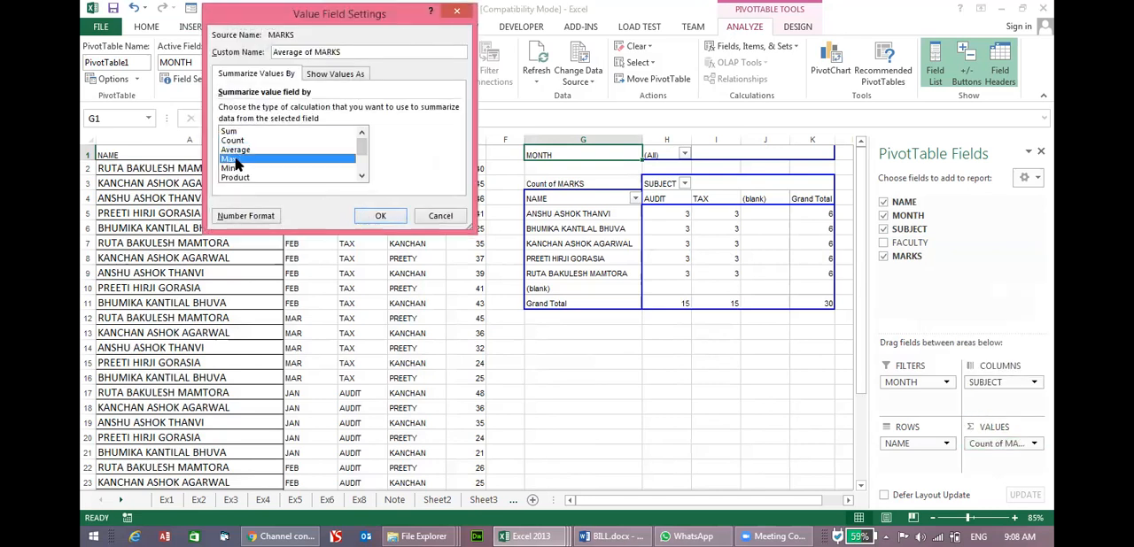
{"action": "left_click", "coordinate": [380, 216]}
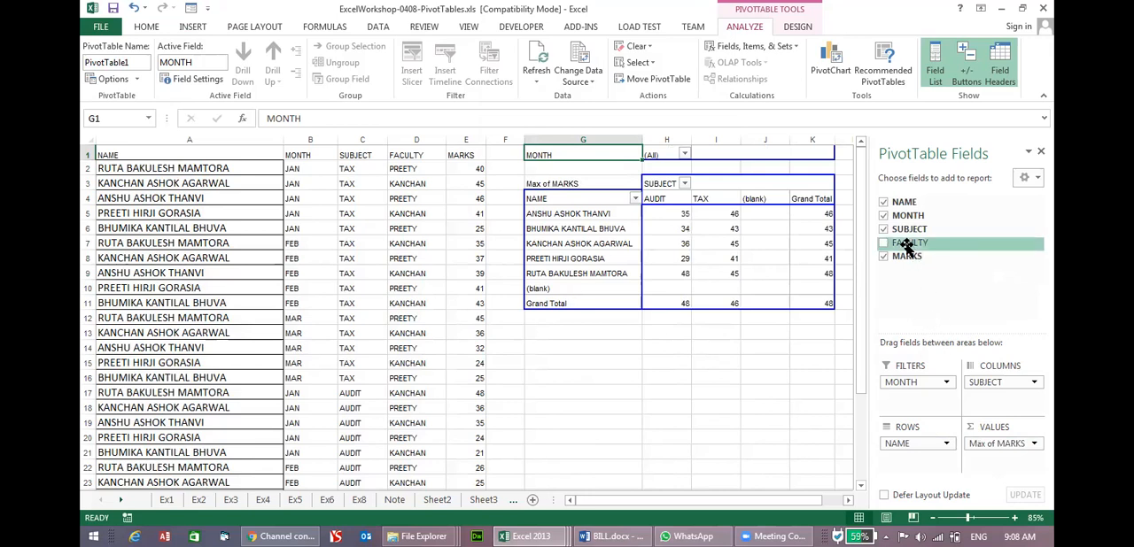
Add FACULTY to the PivotTable as a row field above NAME and close the field list.
{"action": "left_click_drag", "start_coordinate": [905, 248], "coordinate": [921, 404]}
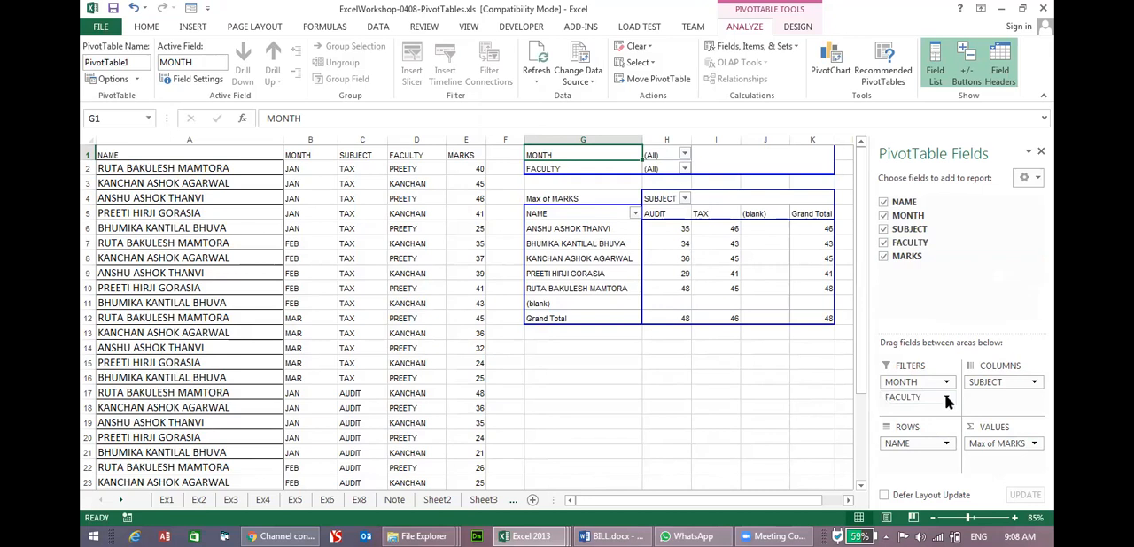
{"action": "left_click_drag", "start_coordinate": [953, 396], "coordinate": [930, 445]}
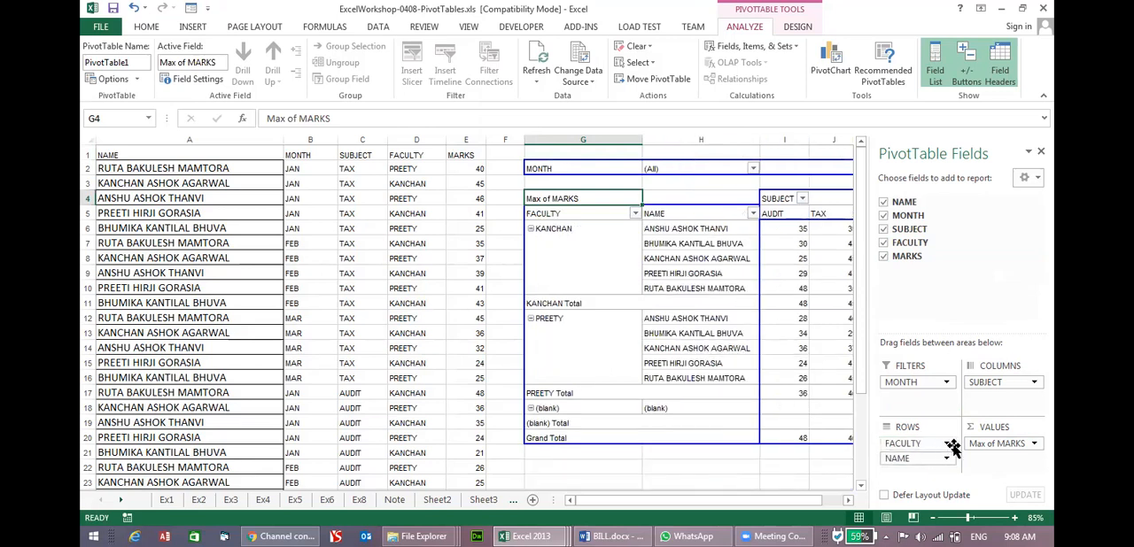
{"action": "left_click", "coordinate": [1040, 153]}
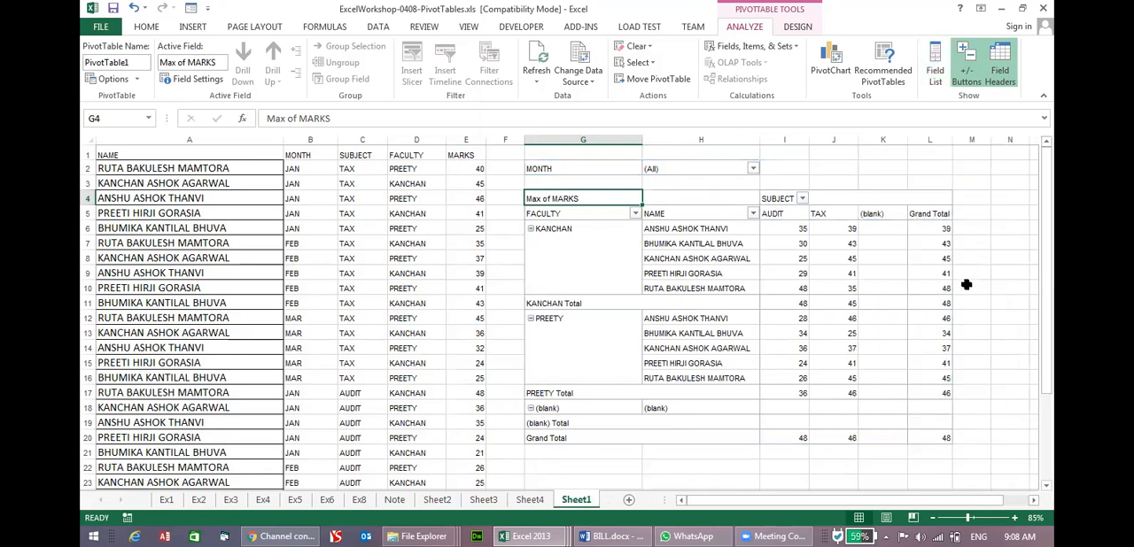
Filter the PivotTable's FACULTY field to show only the second faculty member.
{"action": "scroll", "coordinate": [968, 287], "scroll_direction": "up", "scroll_amount": 1}
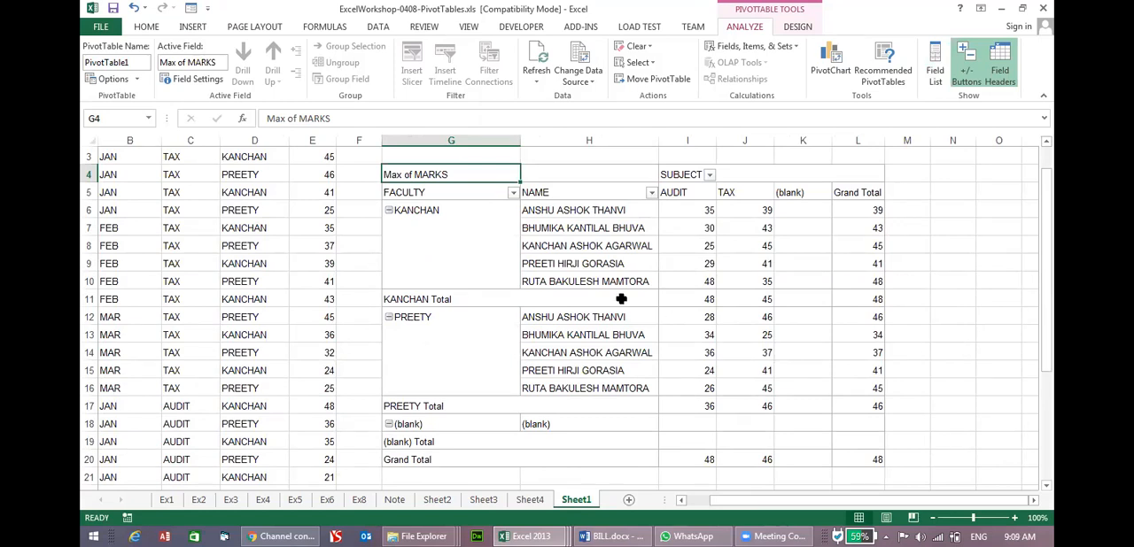
{"action": "left_click", "coordinate": [500, 259]}
{"action": "left_click", "coordinate": [469, 174]}
{"action": "left_click", "coordinate": [505, 194]}
{"action": "left_click", "coordinate": [513, 192]}
{"action": "left_click", "coordinate": [372, 331]}
{"action": "left_click", "coordinate": [373, 354]}
{"action": "left_click", "coordinate": [427, 464]}
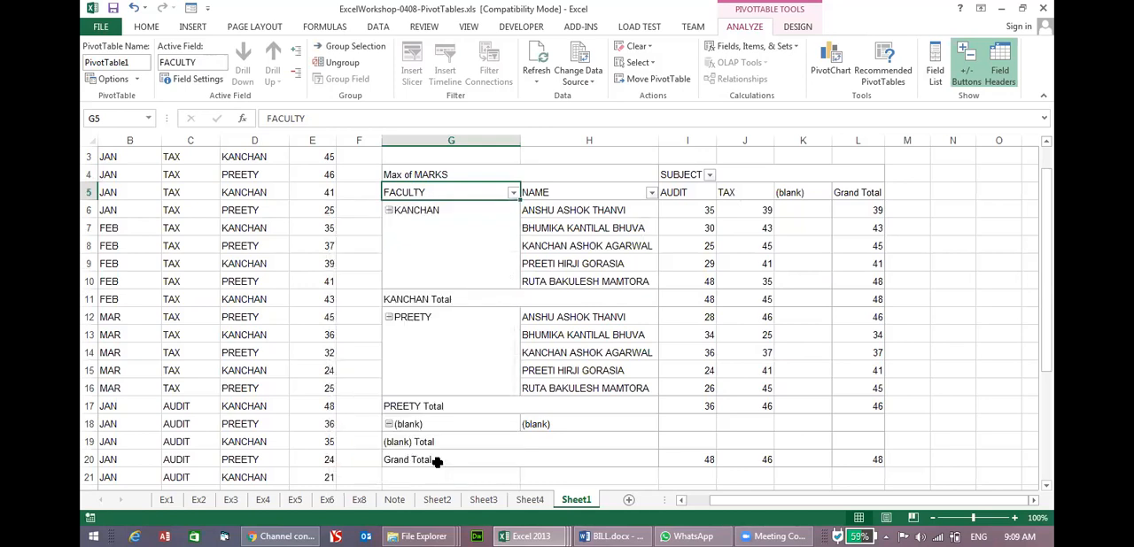
Set the PivotTable's MONTH report filter to JAN.
{"action": "left_click", "coordinate": [679, 193]}
{"action": "left_click", "coordinate": [747, 191]}
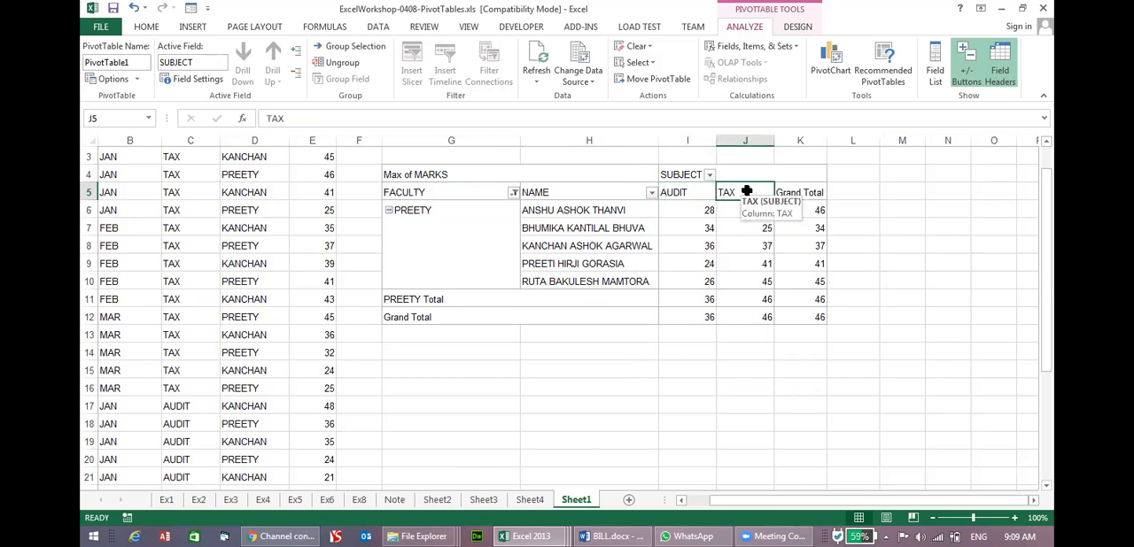
{"action": "scroll", "coordinate": [528, 229], "scroll_direction": "up", "scroll_amount": 1}
{"action": "left_click", "coordinate": [594, 173]}
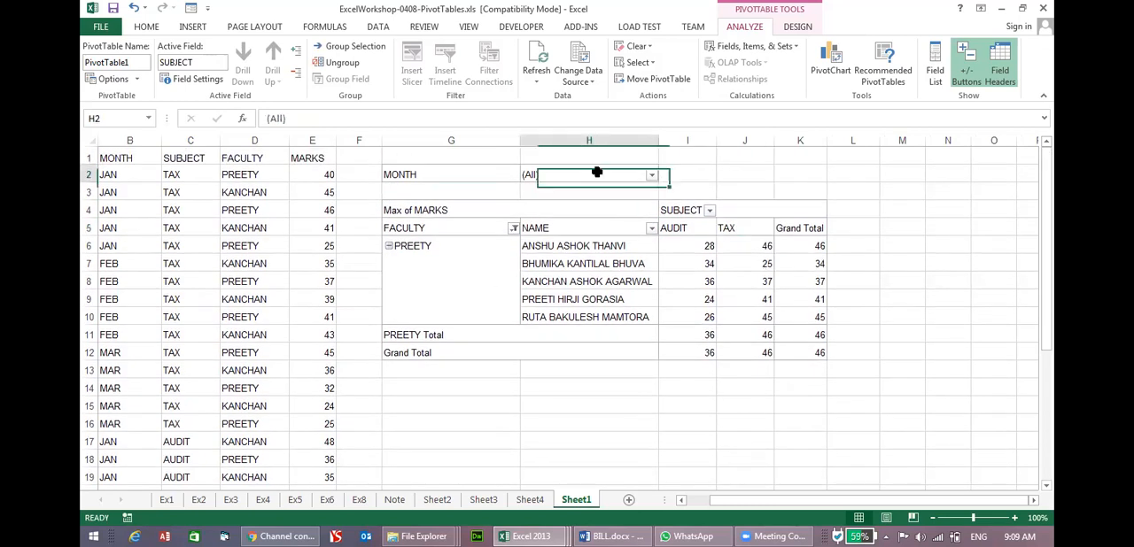
{"action": "left_click", "coordinate": [652, 175]}
{"action": "left_click", "coordinate": [514, 219]}
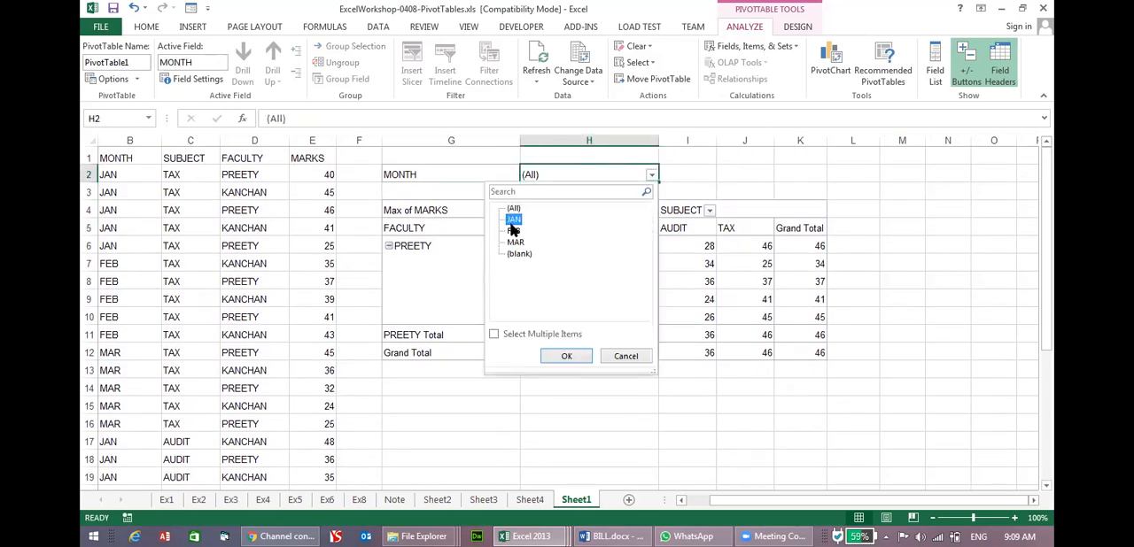
{"action": "left_click", "coordinate": [562, 356]}
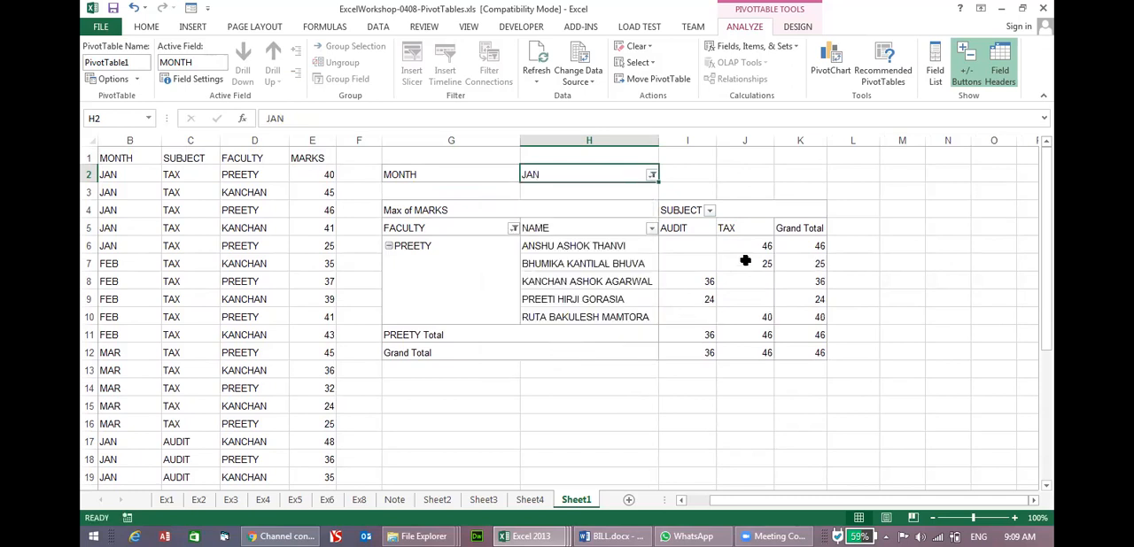
Examine the individual students' AUDIT and TAX marks in the January PivotTable results.
{"action": "mouse_move", "coordinate": [677, 330]}
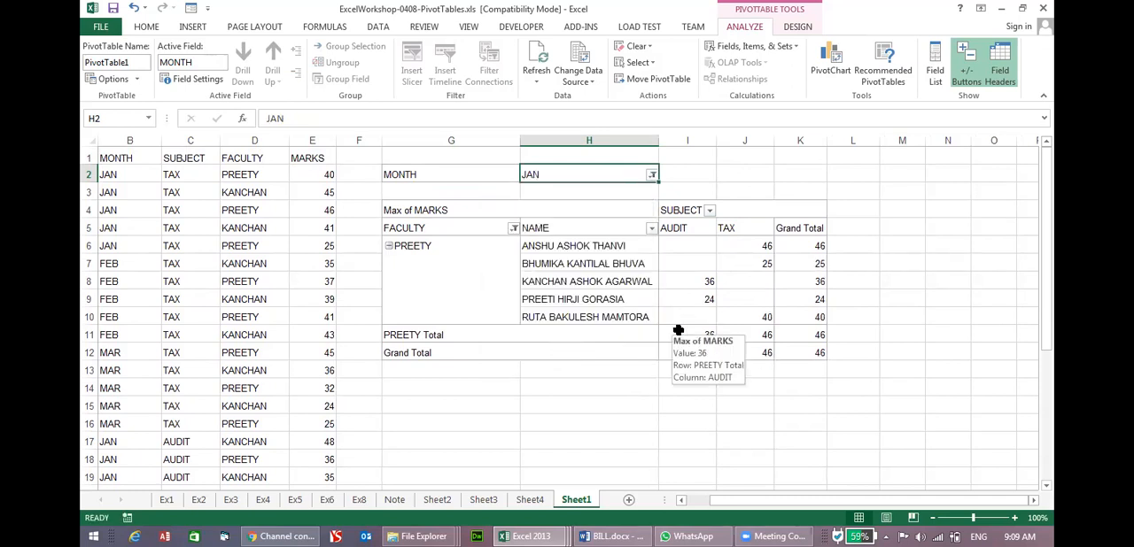
{"action": "left_click", "coordinate": [758, 247]}
{"action": "left_click", "coordinate": [760, 266]}
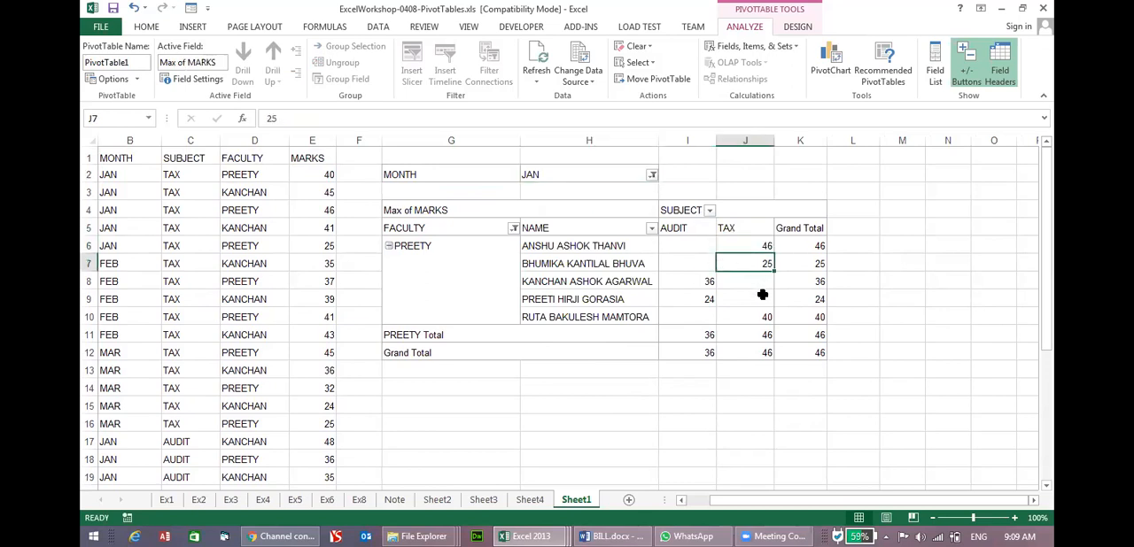
{"action": "mouse_move", "coordinate": [762, 295]}
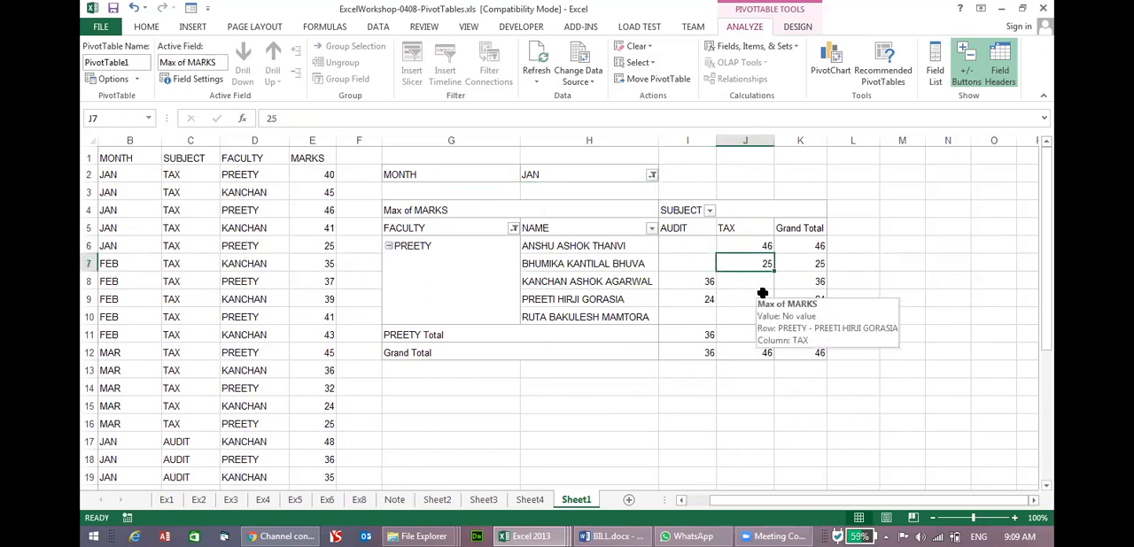
{"action": "left_click", "coordinate": [694, 283]}
{"action": "left_click", "coordinate": [699, 299]}
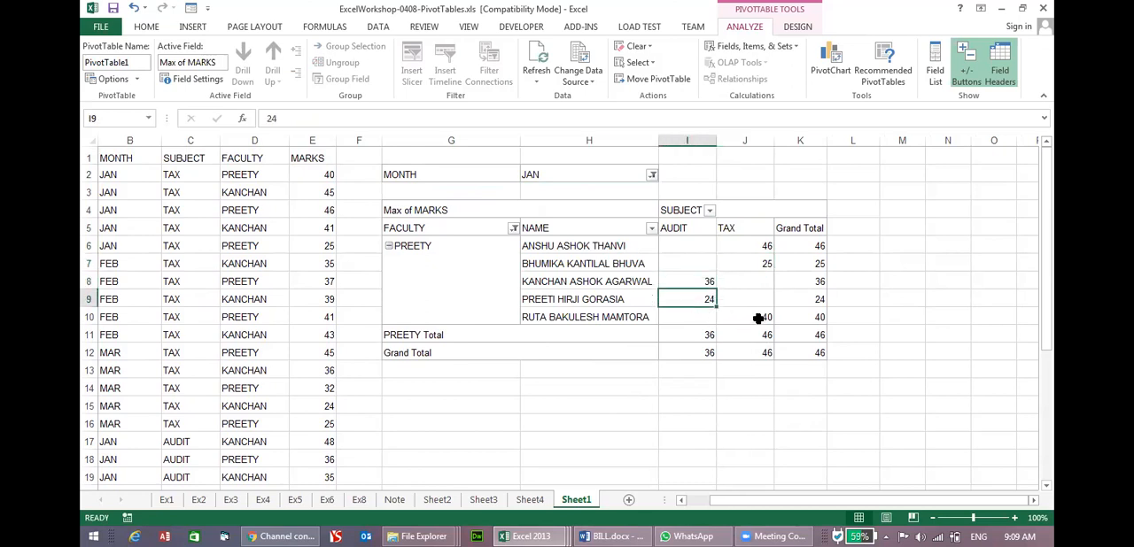
{"action": "left_click", "coordinate": [764, 319]}
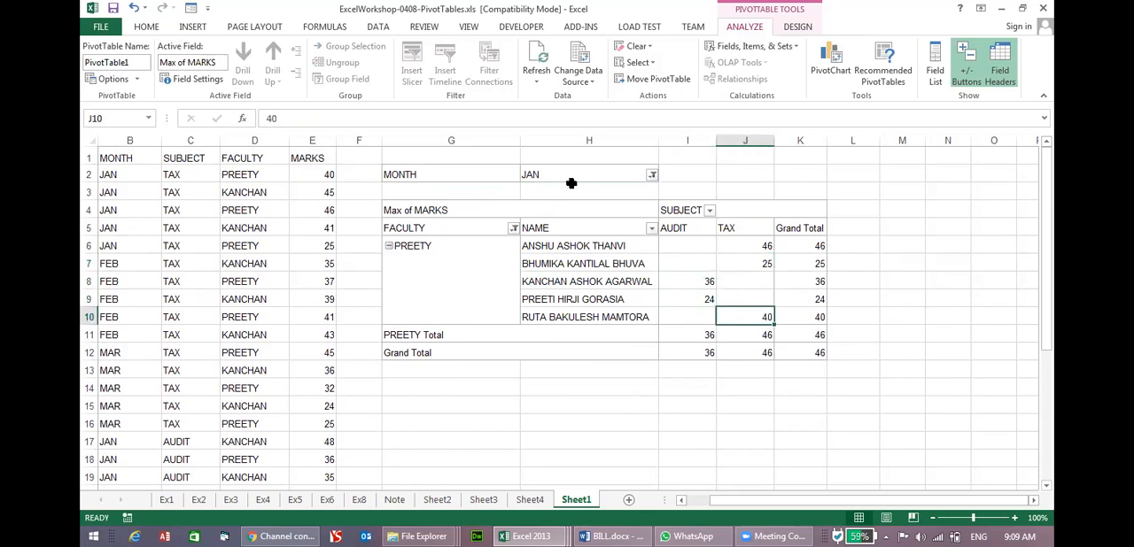
Allow multiple items in the MONTH report filter and include FEB together with JAN.
{"action": "left_click", "coordinate": [611, 176]}
{"action": "left_click", "coordinate": [652, 176]}
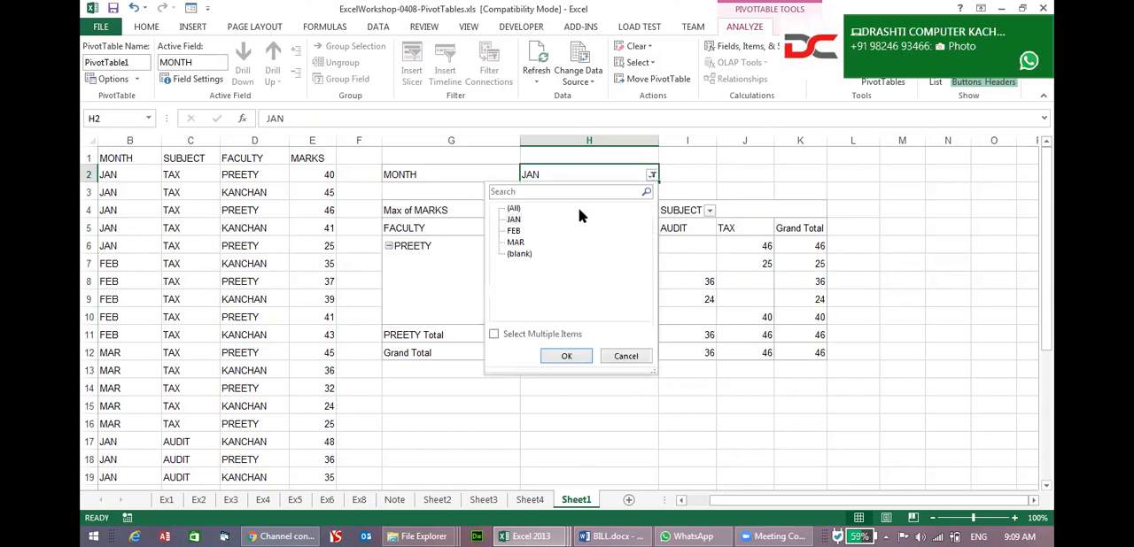
{"action": "left_click", "coordinate": [514, 334]}
{"action": "left_click", "coordinate": [511, 230]}
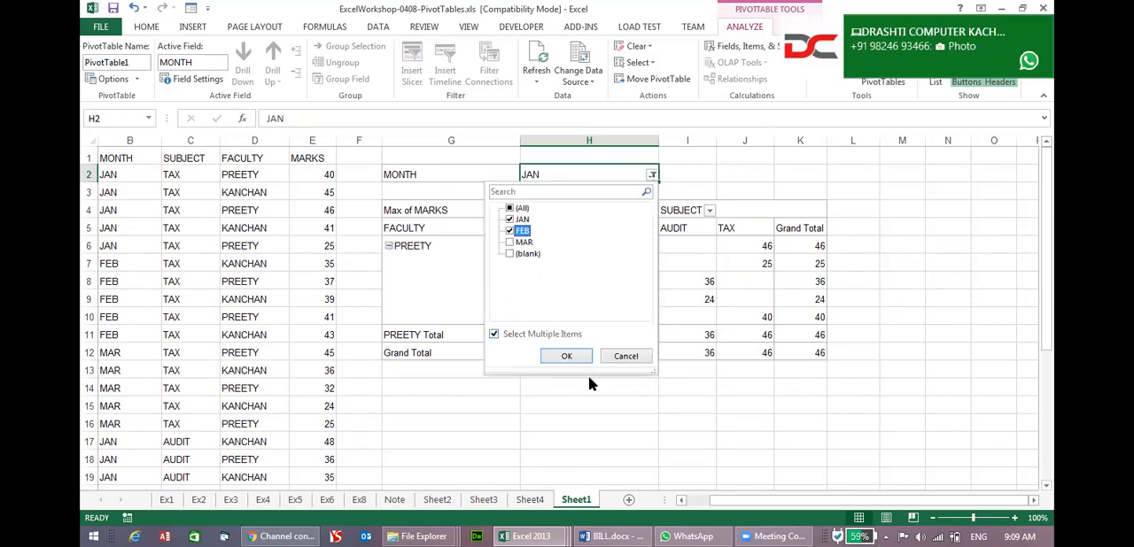
{"action": "left_click", "coordinate": [567, 357]}
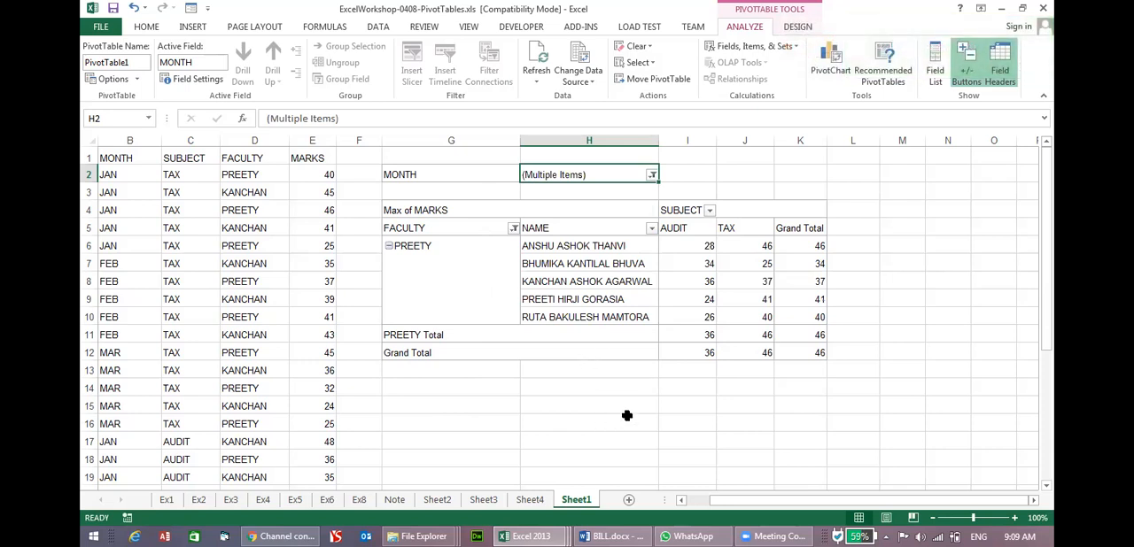
Include the first faculty member in the FACULTY filter so both faculty members are shown.
{"action": "left_click", "coordinate": [513, 227]}
{"action": "left_click", "coordinate": [372, 378]}
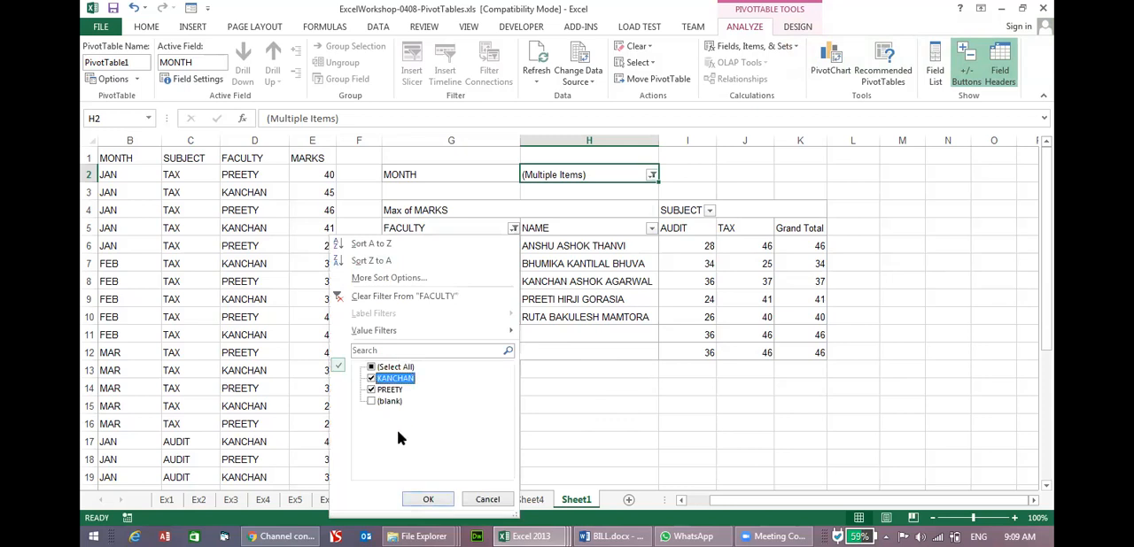
{"action": "left_click", "coordinate": [428, 498]}
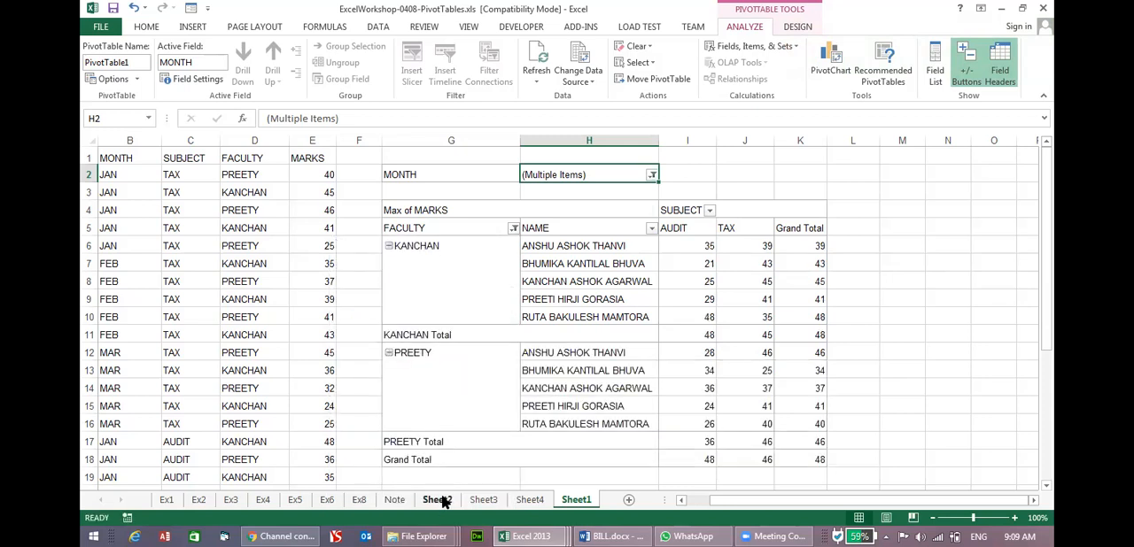
Filter the PivotTable's NAME field to show only the first student in the list.
{"action": "left_click", "coordinate": [652, 229]}
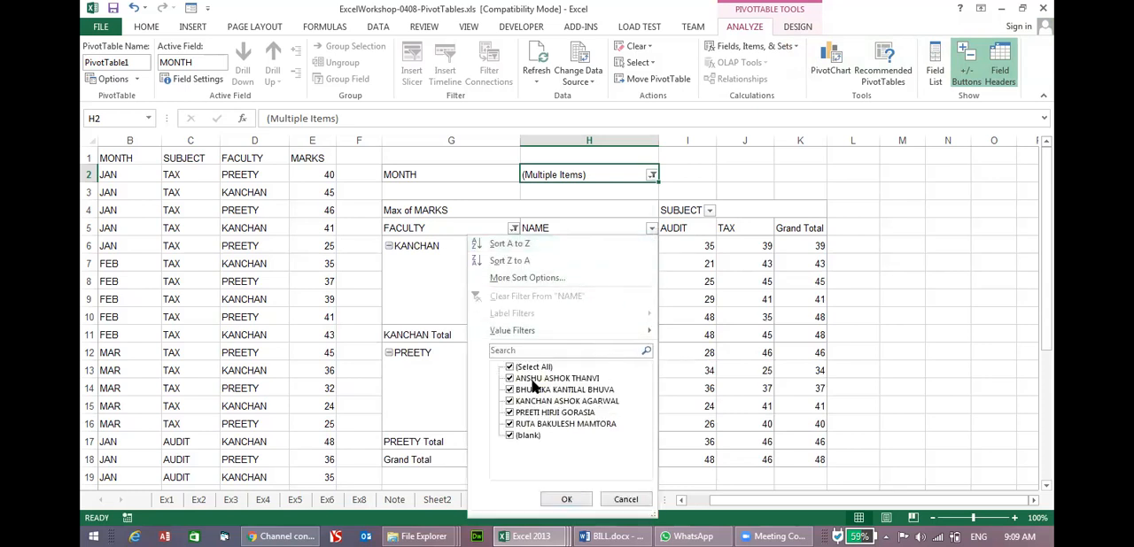
{"action": "left_click", "coordinate": [522, 367]}
{"action": "left_click", "coordinate": [531, 378]}
{"action": "left_click", "coordinate": [568, 499]}
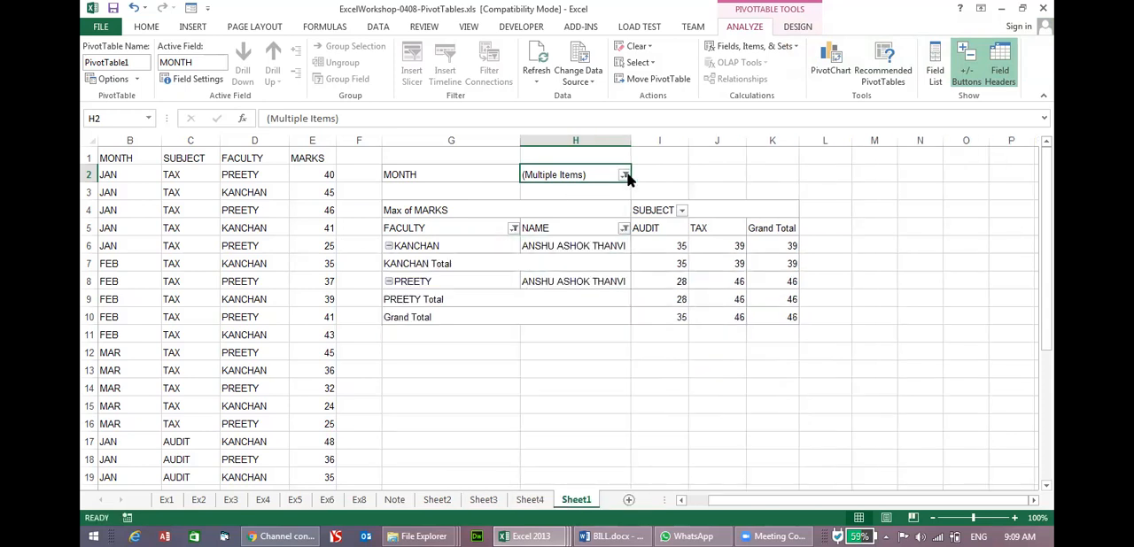
Reset the MONTH report filter and the FACULTY filter so that both include all items.
{"action": "left_click", "coordinate": [624, 176]}
{"action": "left_click", "coordinate": [486, 209]}
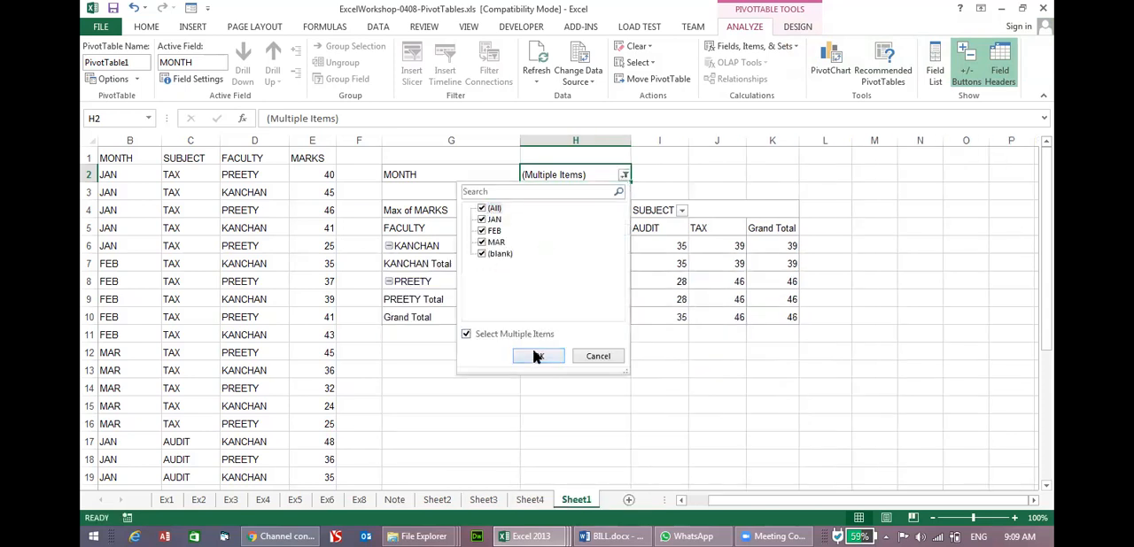
{"action": "left_click", "coordinate": [535, 355]}
{"action": "left_click", "coordinate": [512, 229]}
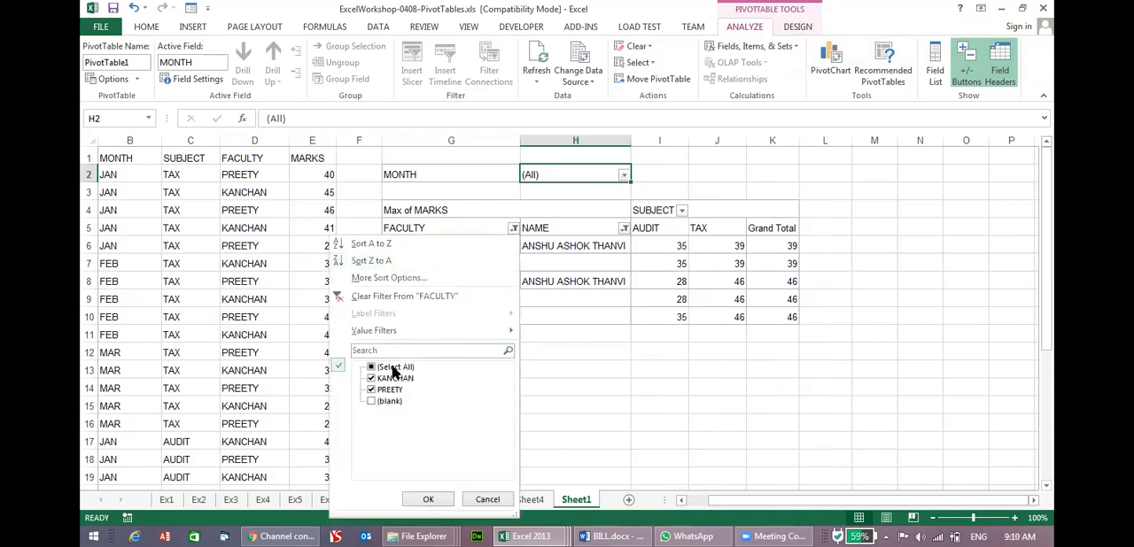
{"action": "left_click", "coordinate": [372, 367]}
{"action": "left_click", "coordinate": [429, 500]}
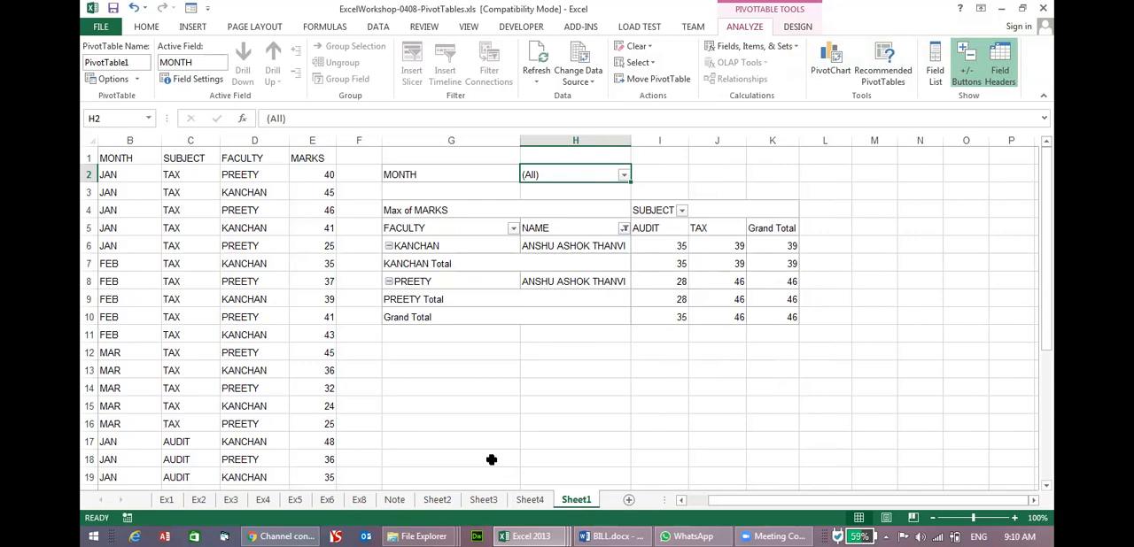
Restrict the PivotTable's MONTH report filter to JAN only.
{"action": "left_click", "coordinate": [624, 174]}
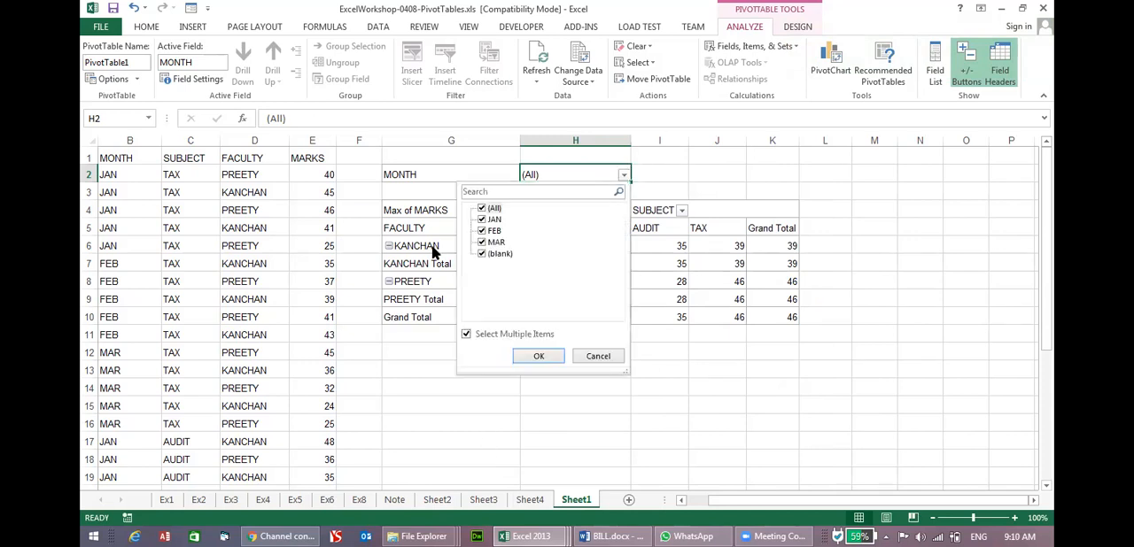
{"action": "left_click", "coordinate": [481, 208]}
{"action": "left_click", "coordinate": [482, 220]}
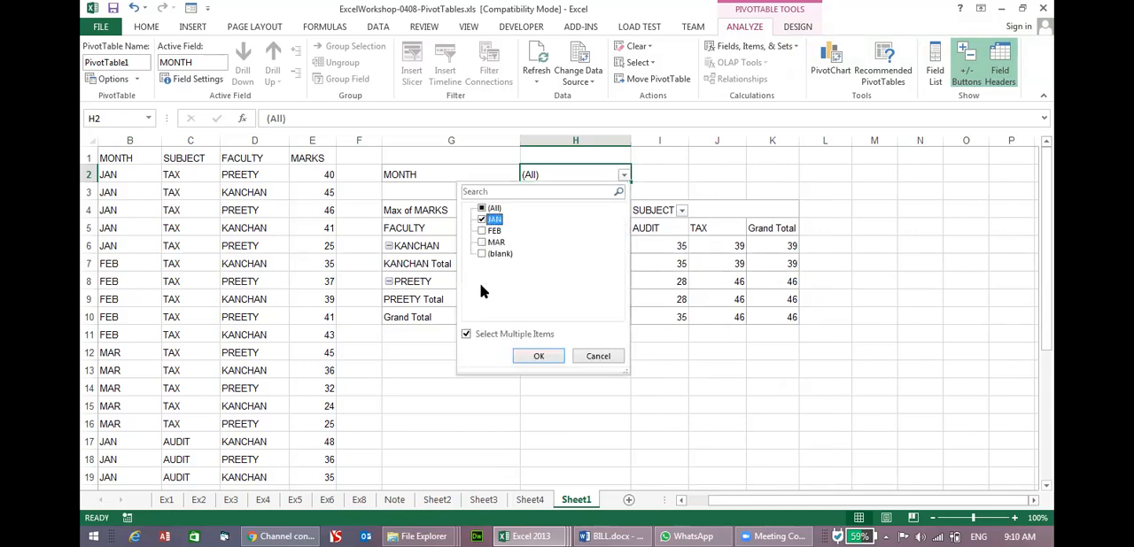
{"action": "left_click", "coordinate": [538, 356]}
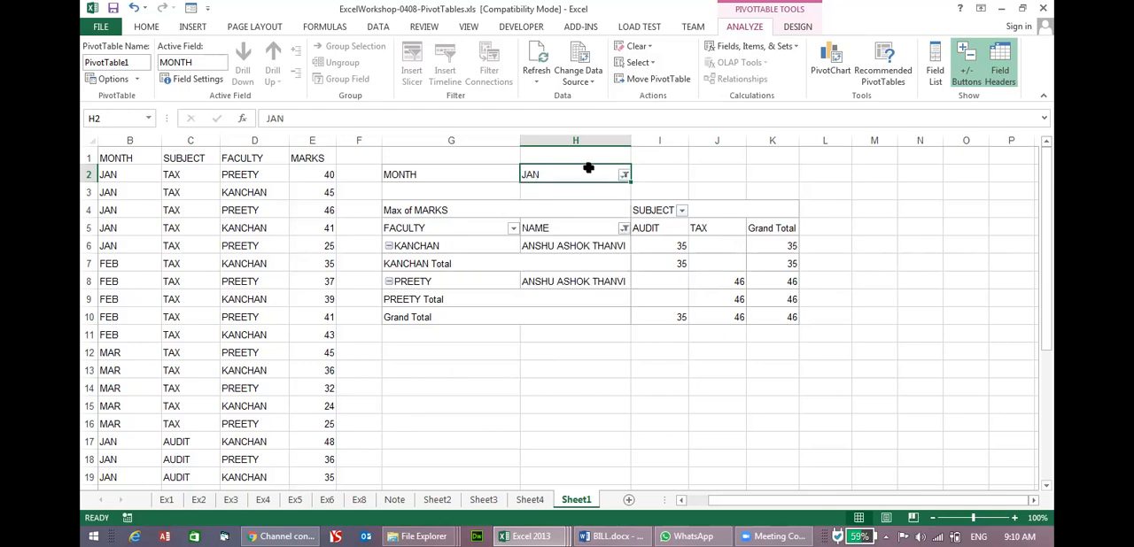
Switch the MONTH report filter to show FEB instead of JAN.
{"action": "left_click", "coordinate": [624, 175]}
{"action": "left_click", "coordinate": [482, 230]}
{"action": "left_click", "coordinate": [482, 219]}
{"action": "left_click", "coordinate": [536, 356]}
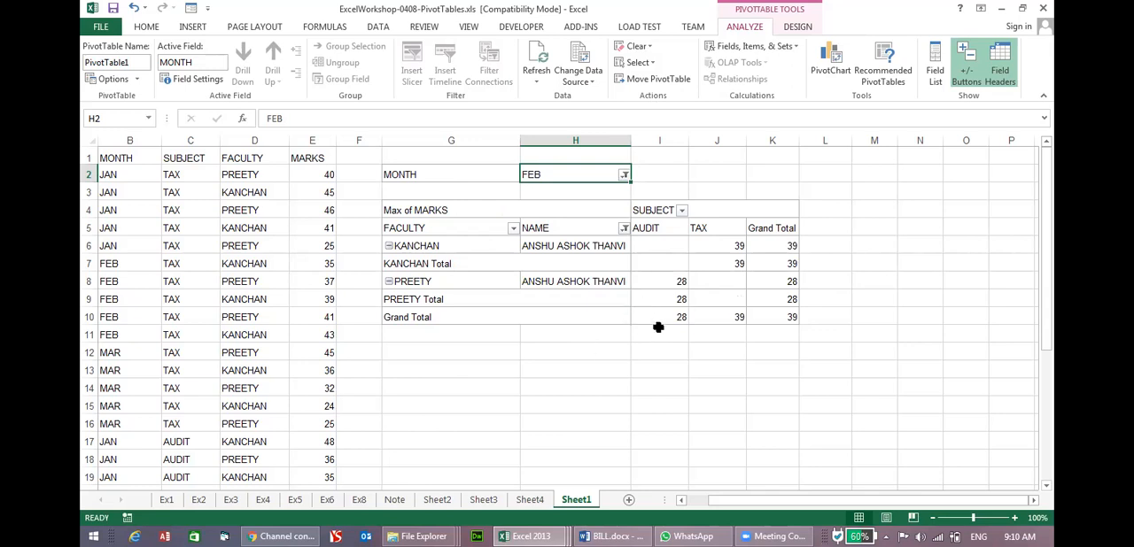
{"action": "right_click", "coordinate": [620, 266]}
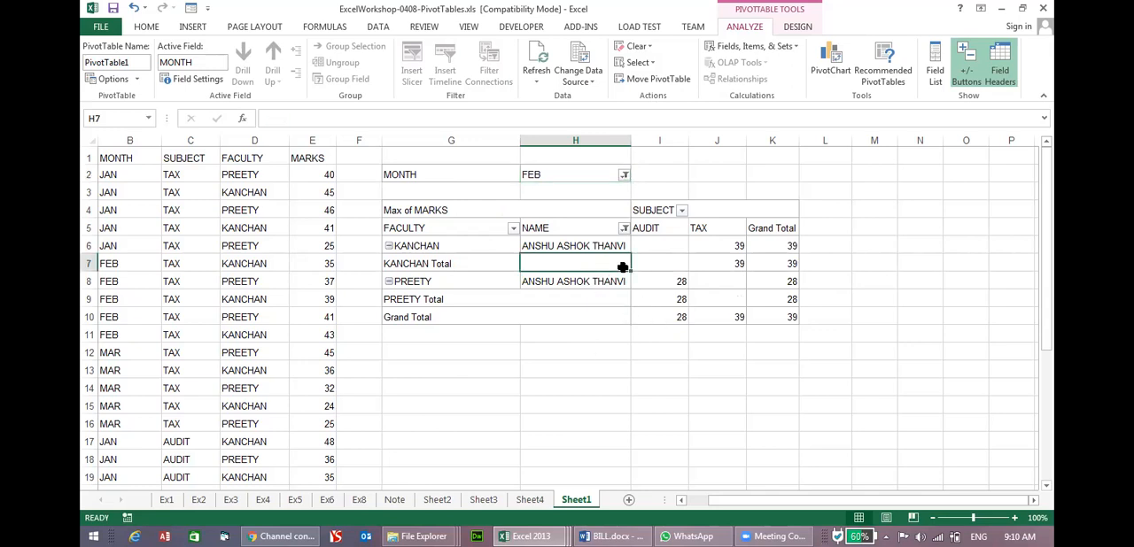
{"action": "key", "text": "Escape"}
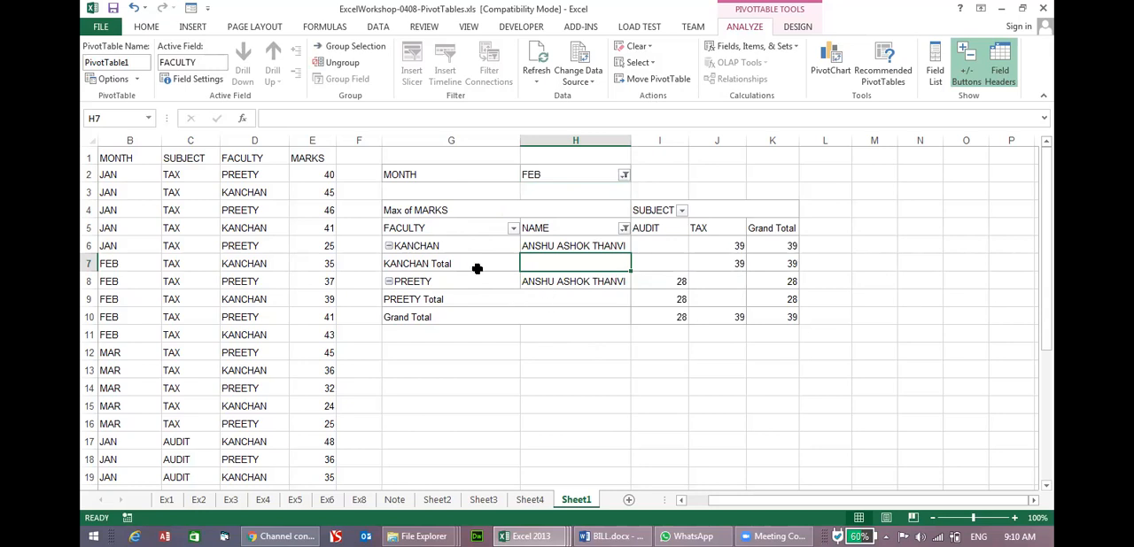
{"action": "left_click_drag", "start_coordinate": [445, 175], "coordinate": [668, 303]}
{"action": "key", "text": "ctrl+z"}
{"action": "left_click_drag", "start_coordinate": [420, 152], "coordinate": [770, 320]}
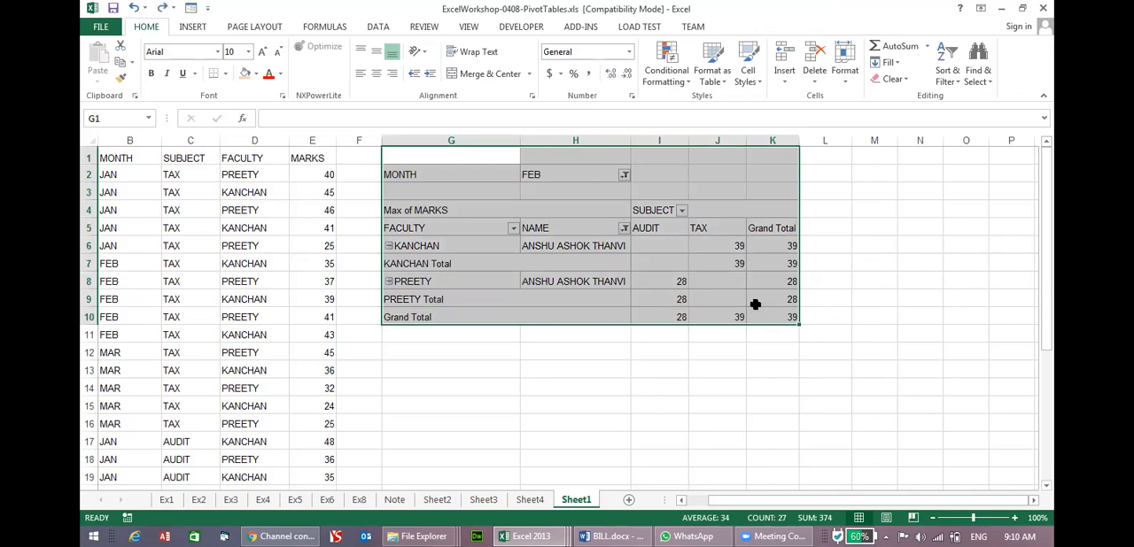
{"action": "right_click", "coordinate": [751, 306]}
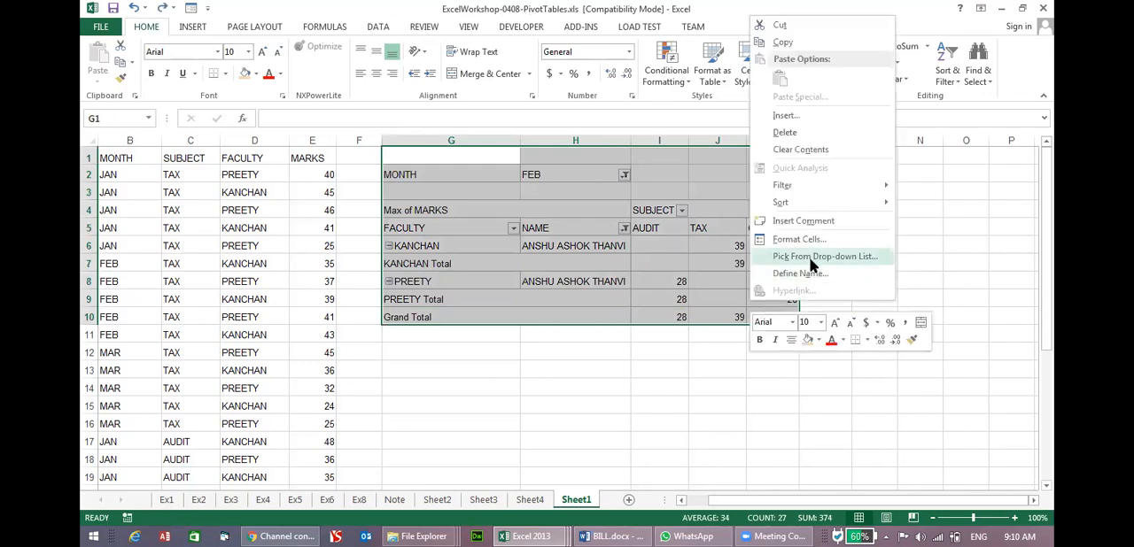
{"action": "left_click", "coordinate": [597, 287]}
{"action": "left_click", "coordinate": [603, 287]}
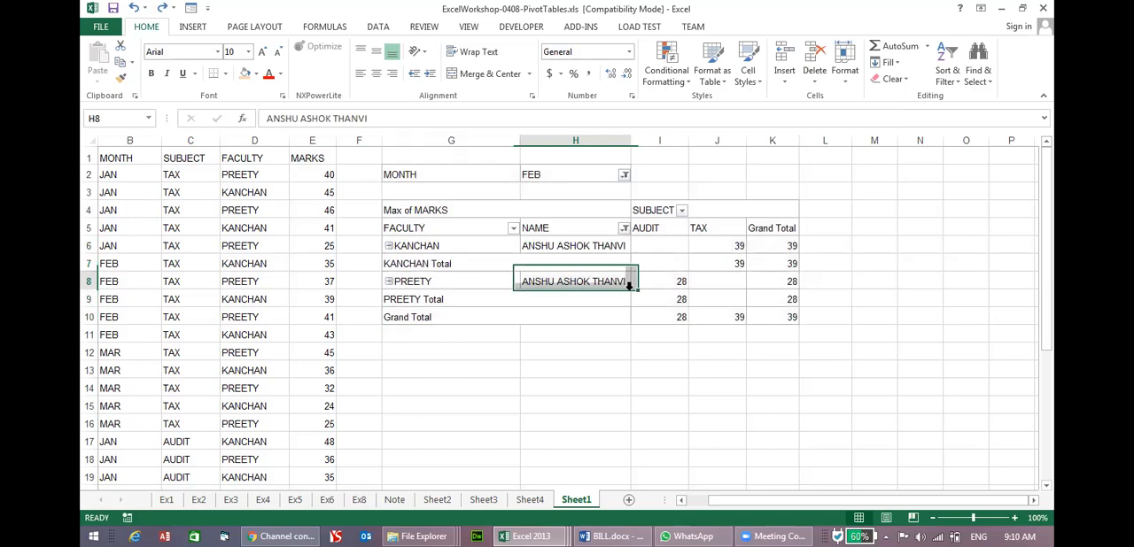
{"action": "left_click_drag", "start_coordinate": [434, 177], "coordinate": [668, 287]}
{"action": "key", "text": "ctrl+z"}
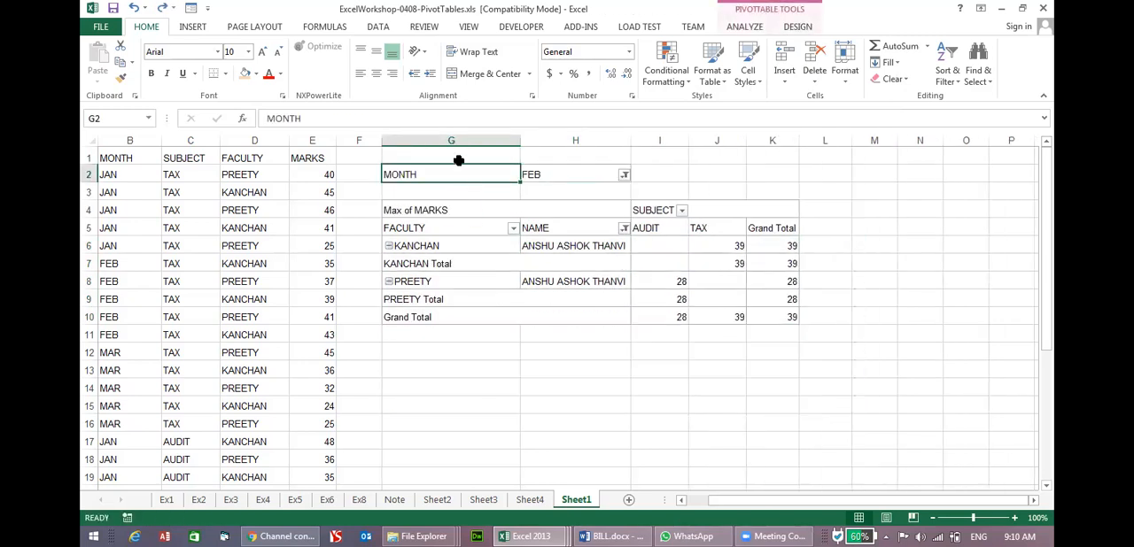
Turn off the subtotals in the PivotTable so the faculty total rows are not shown.
{"action": "left_click", "coordinate": [760, 26]}
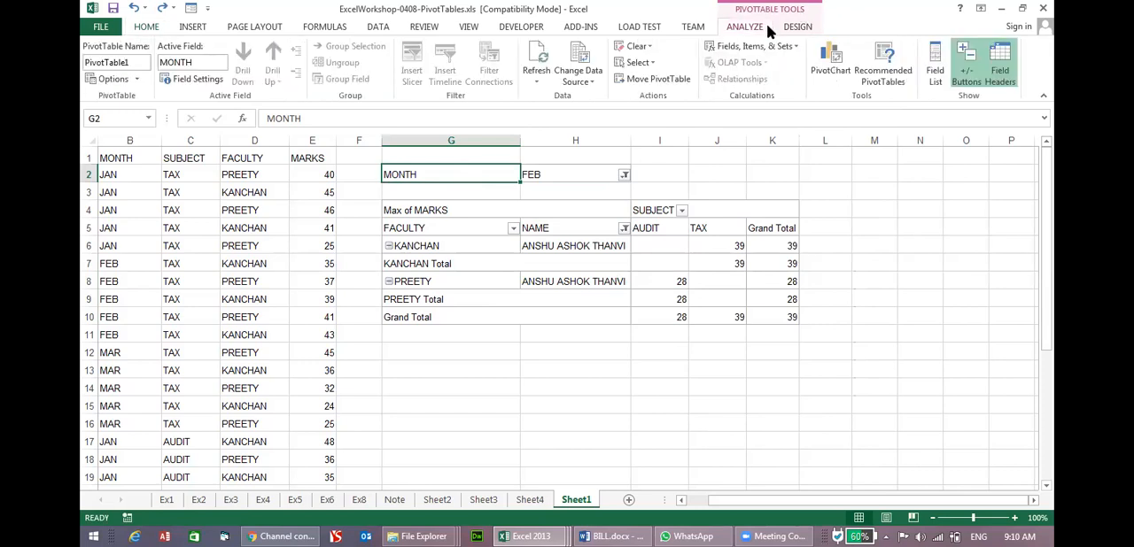
{"action": "left_click", "coordinate": [796, 27]}
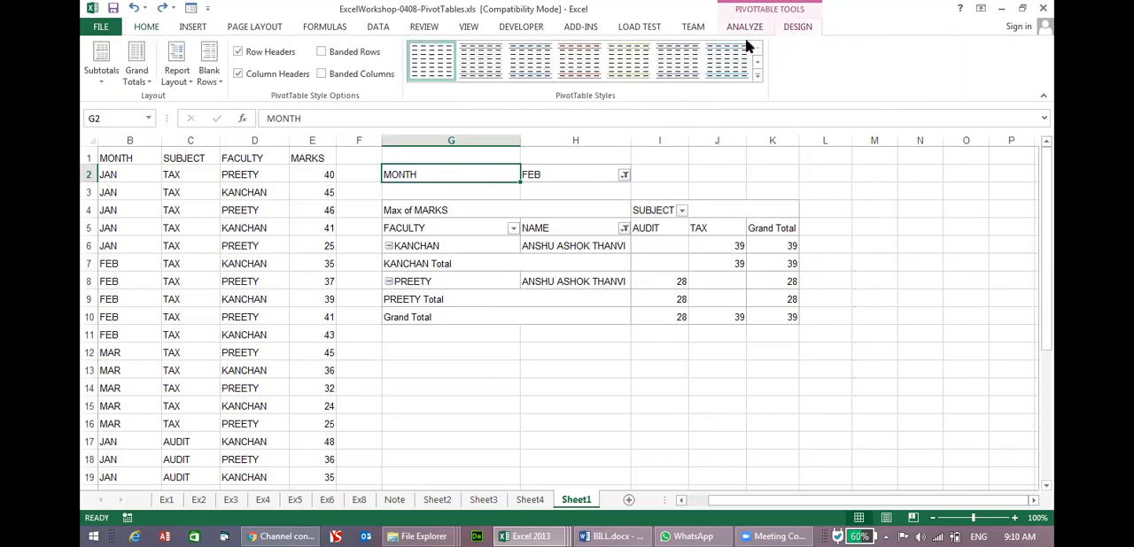
{"action": "left_click", "coordinate": [113, 80]}
{"action": "left_click", "coordinate": [118, 112]}
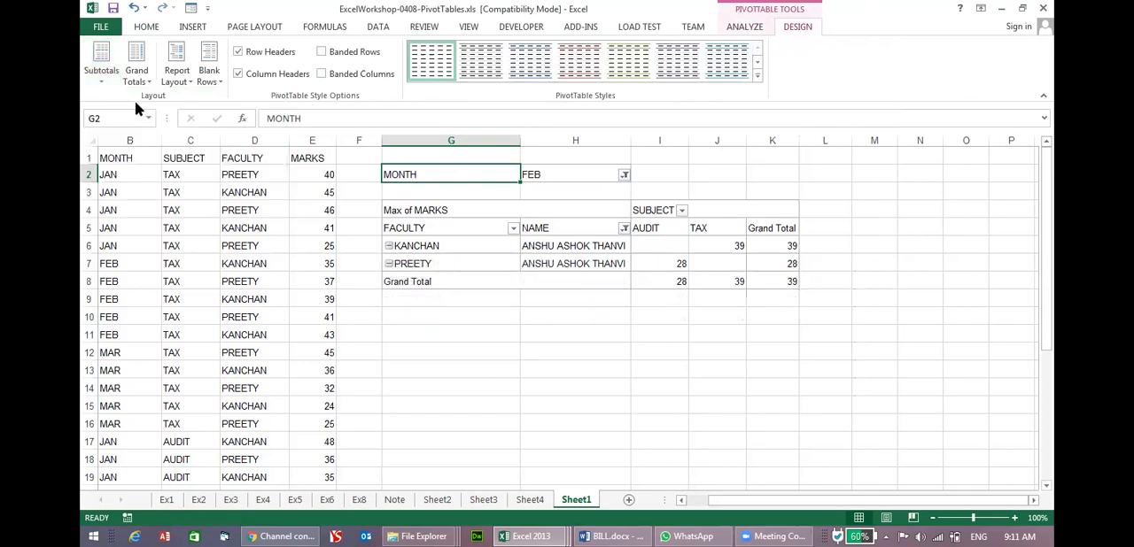
Set the PivotTable's report layout to Tabular Form.
{"action": "left_click", "coordinate": [136, 78]}
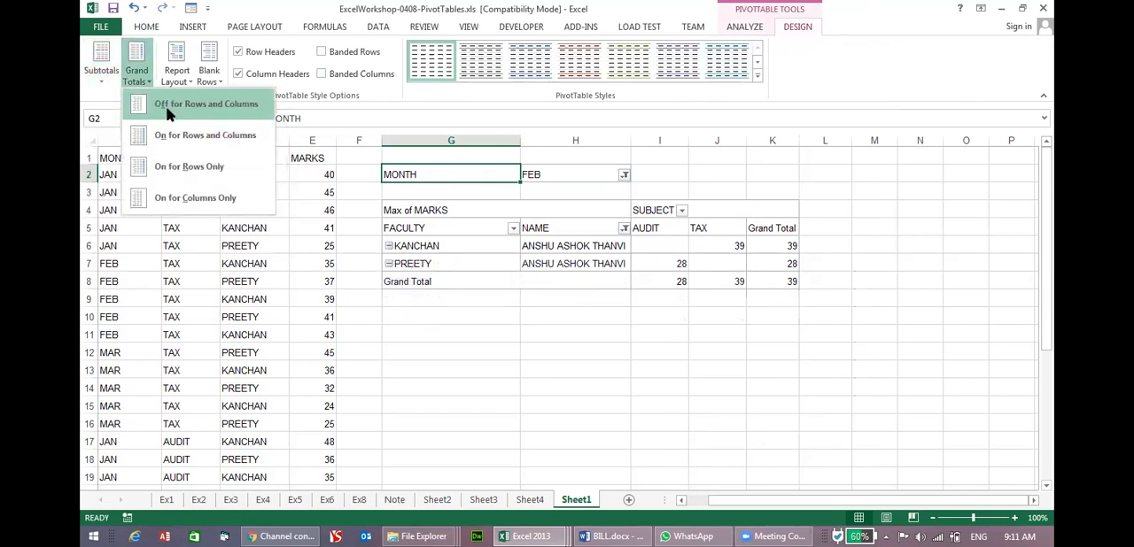
{"action": "left_click", "coordinate": [177, 78]}
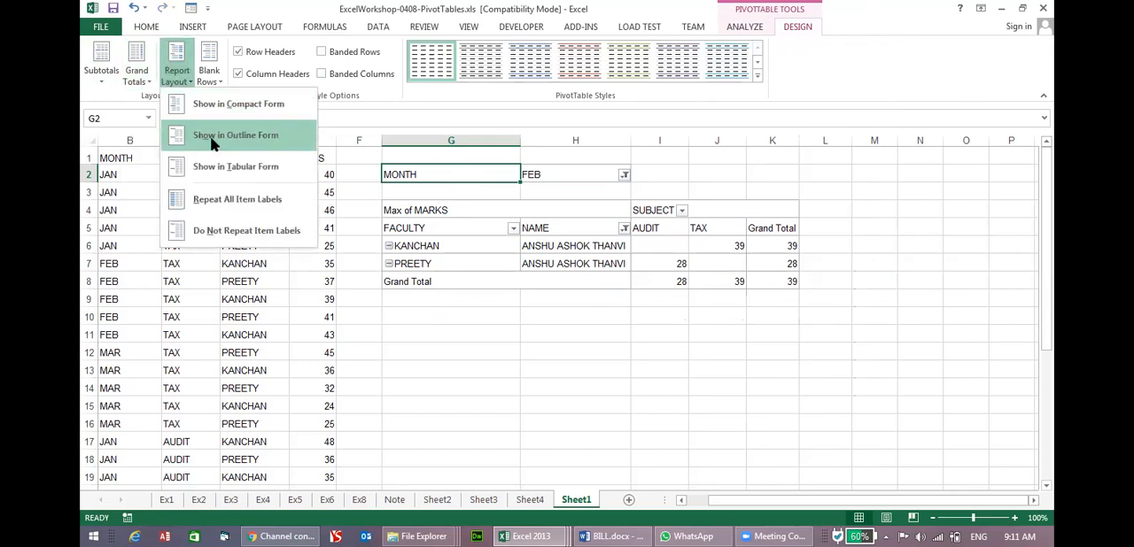
{"action": "left_click", "coordinate": [219, 165]}
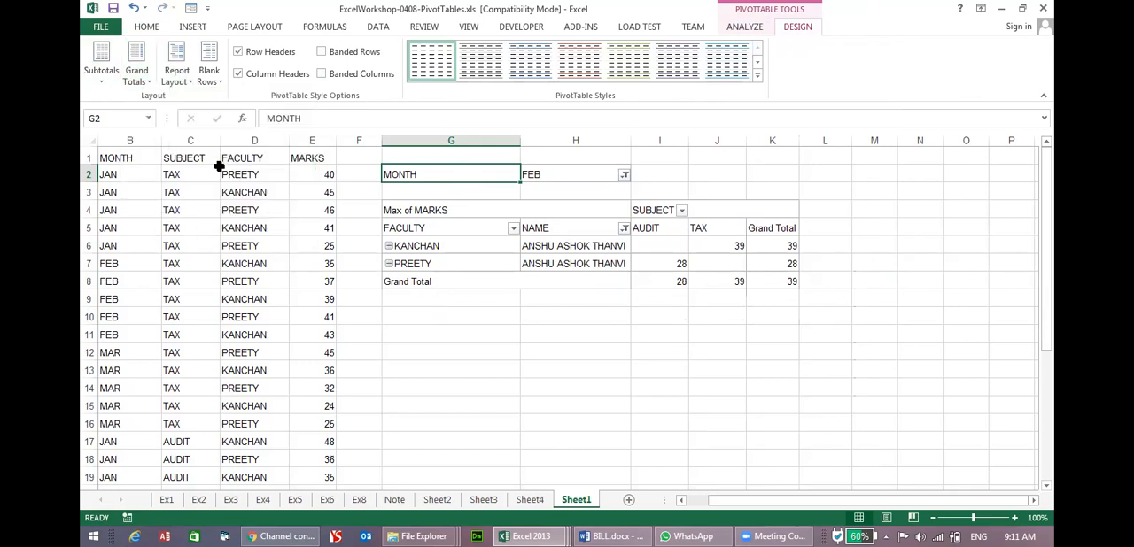
{"action": "left_click", "coordinate": [483, 263]}
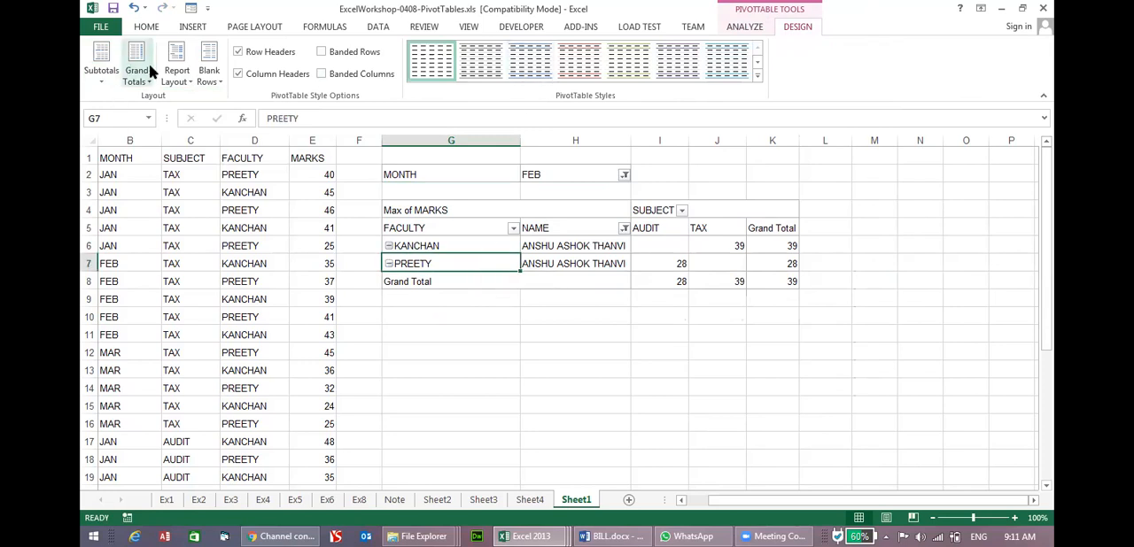
Set the PivotTable's report layout to Compact Form and apply the Repeat All Item Labels option.
{"action": "left_click", "coordinate": [177, 76]}
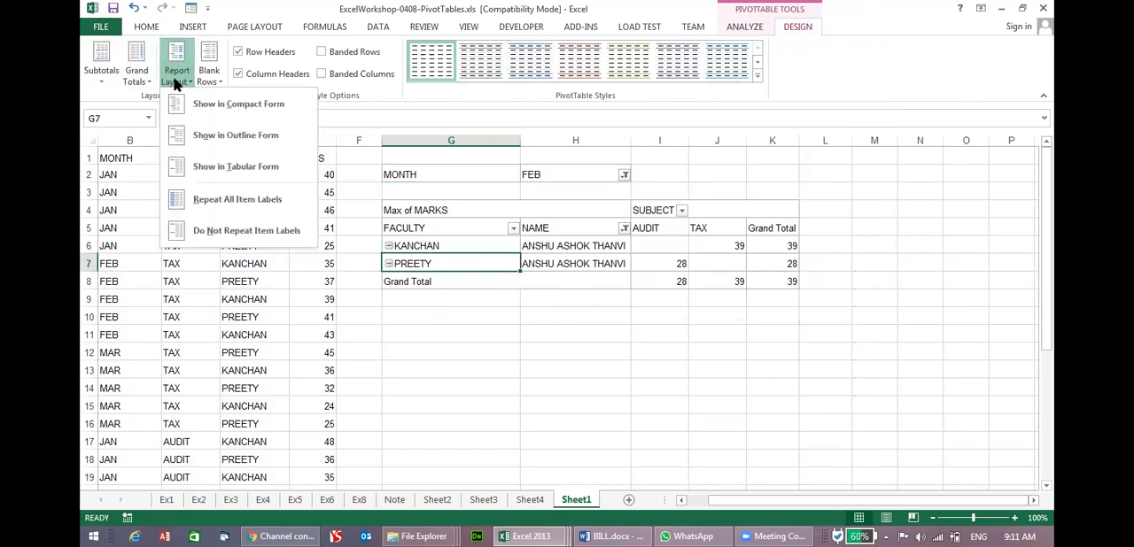
{"action": "left_click", "coordinate": [214, 111]}
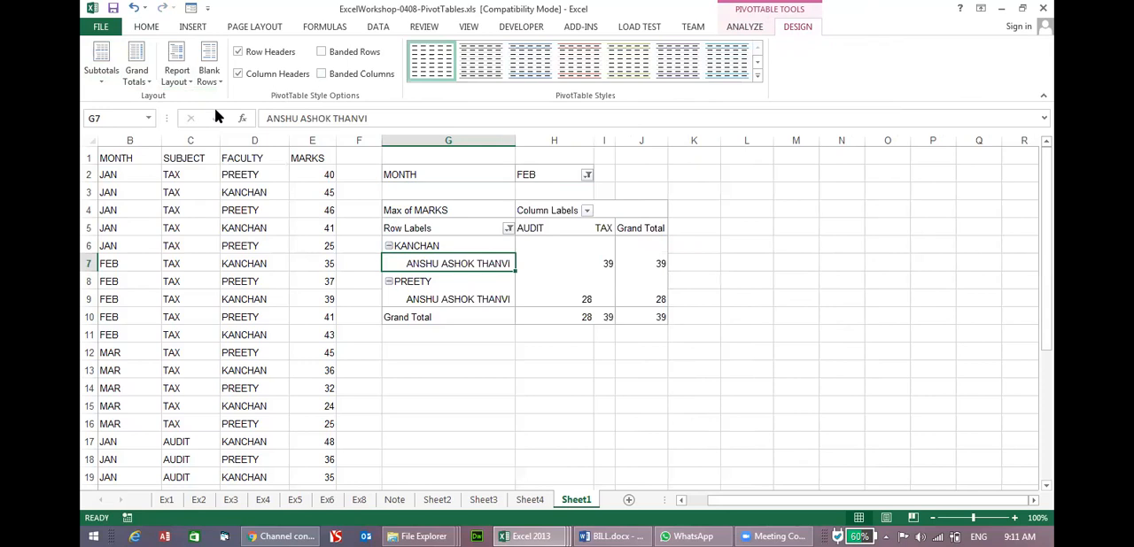
{"action": "left_click", "coordinate": [183, 80]}
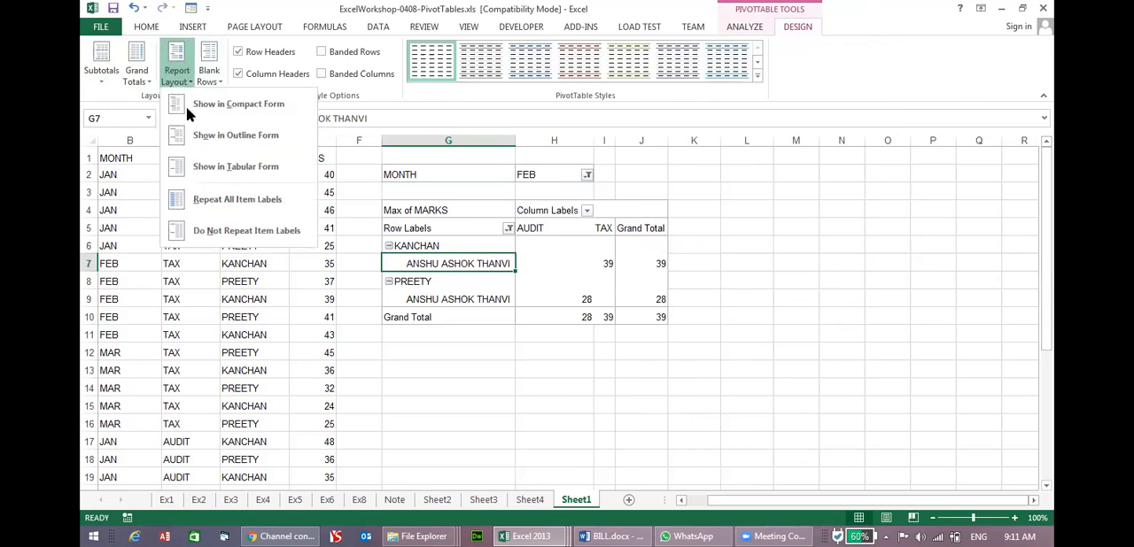
{"action": "left_click", "coordinate": [207, 207]}
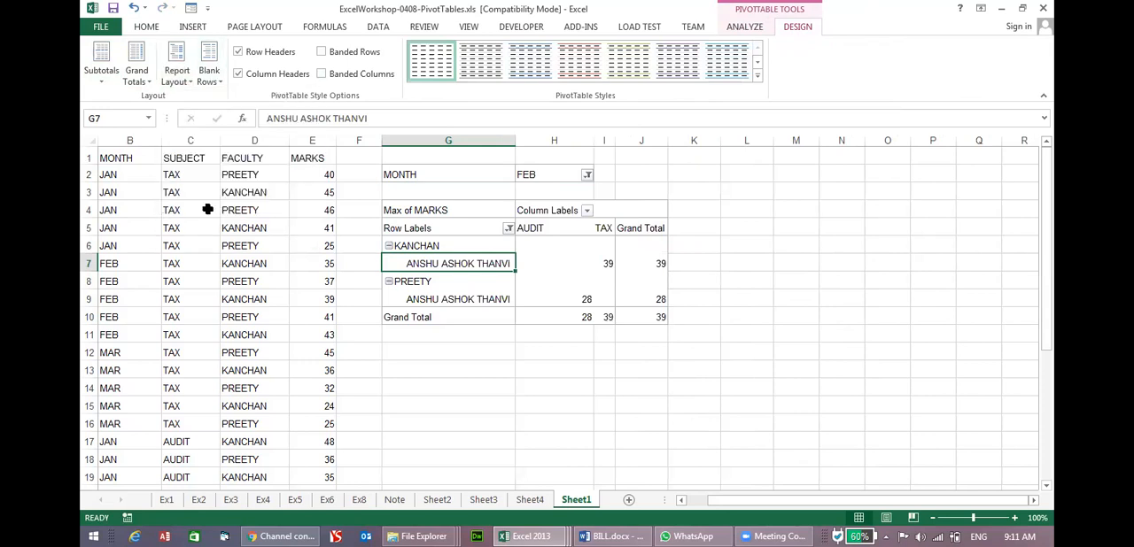
{"action": "left_click", "coordinate": [184, 78]}
{"action": "left_click", "coordinate": [194, 108]}
Apply the Remove Blank Line after Each Item option to the PivotTable and open the MONTH filter.
{"action": "left_click", "coordinate": [208, 79]}
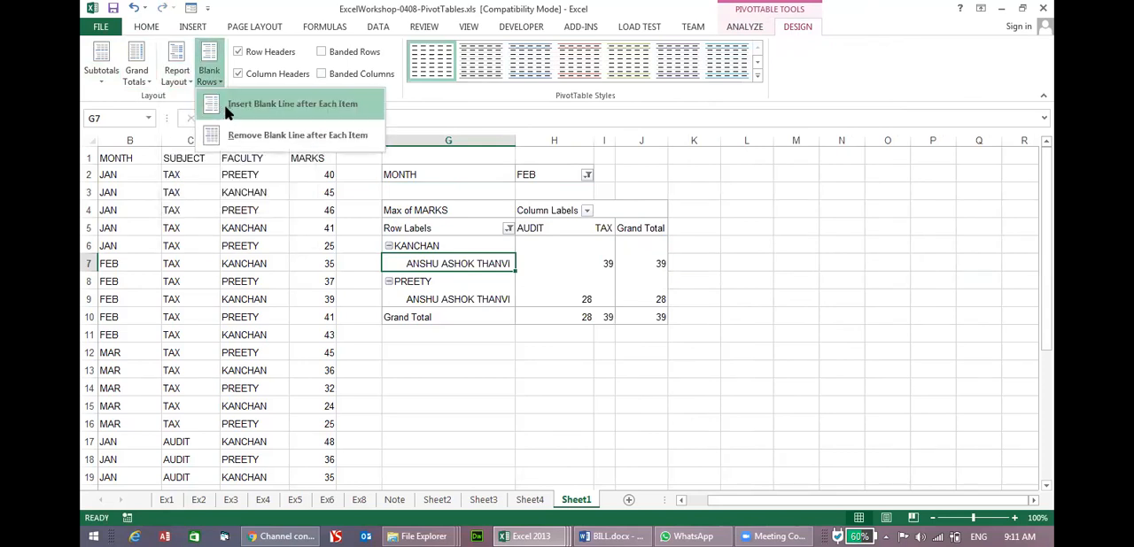
{"action": "left_click", "coordinate": [348, 142]}
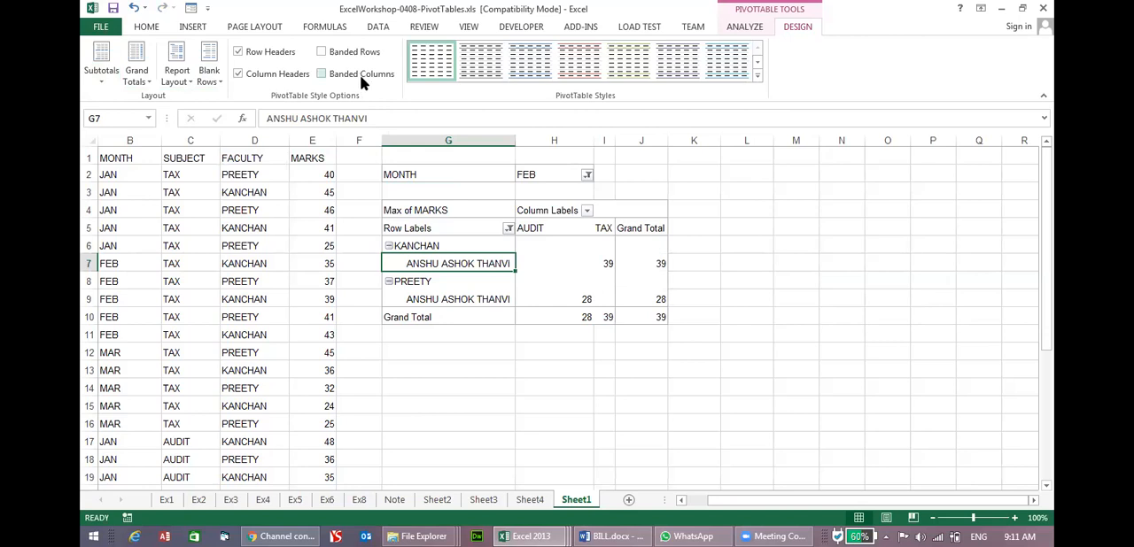
{"action": "left_click", "coordinate": [587, 175]}
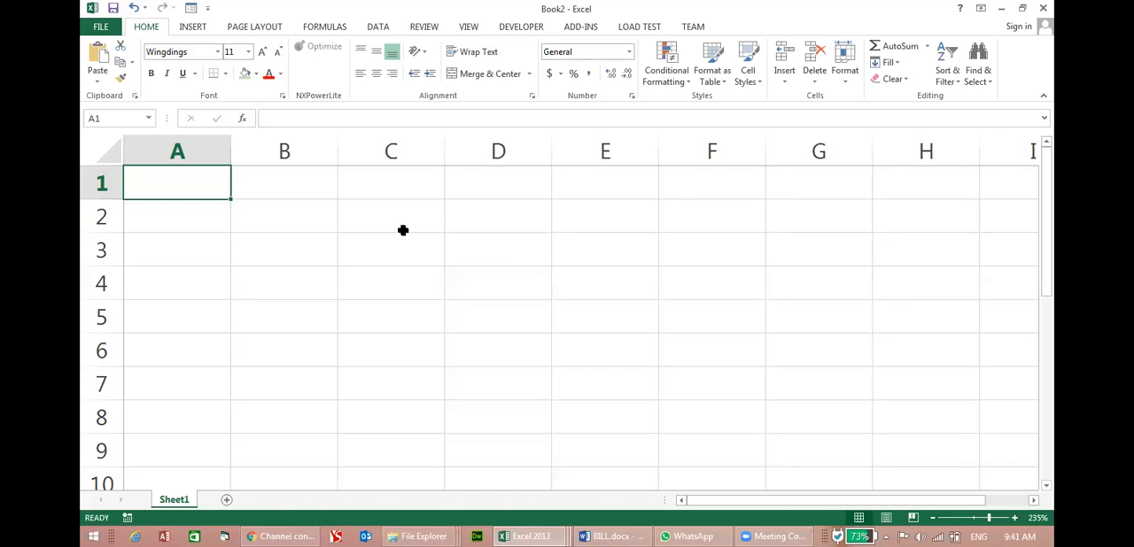
Enter a lowercase l in Wingdings cell A1 to produce a solid dot, and narrow column A around it.
{"action": "type", "text": "I"}
{"action": "key", "text": "BackSpace"}
{"action": "type", "text": "i"}
{"action": "key", "text": "BackSpace"}
{"action": "type", "text": "l"}
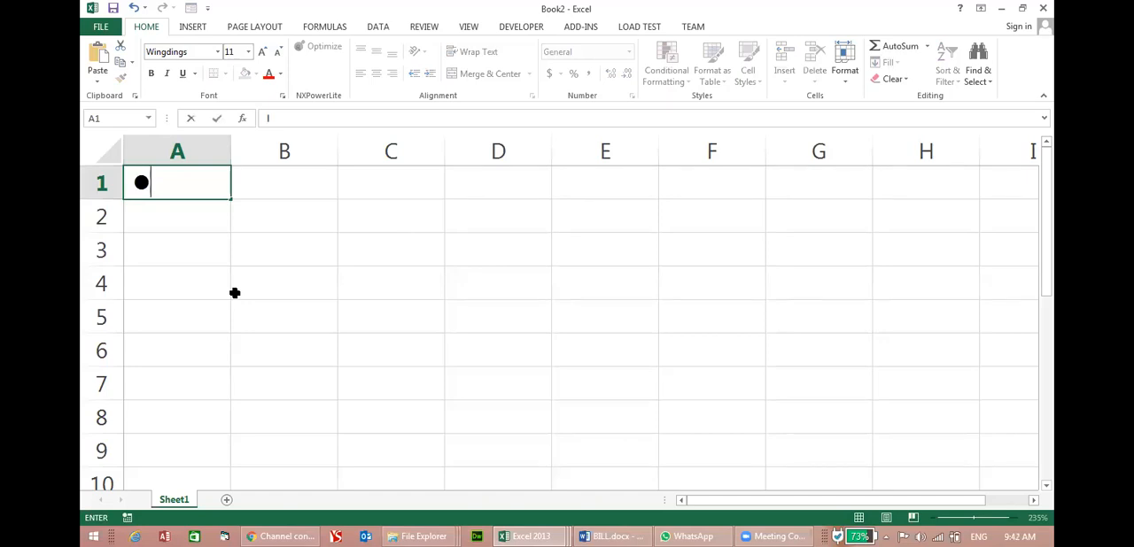
{"action": "key", "text": "BackSpace"}
{"action": "type", "text": "L"}
{"action": "key", "text": "BackSpace"}
{"action": "type", "text": "l"}
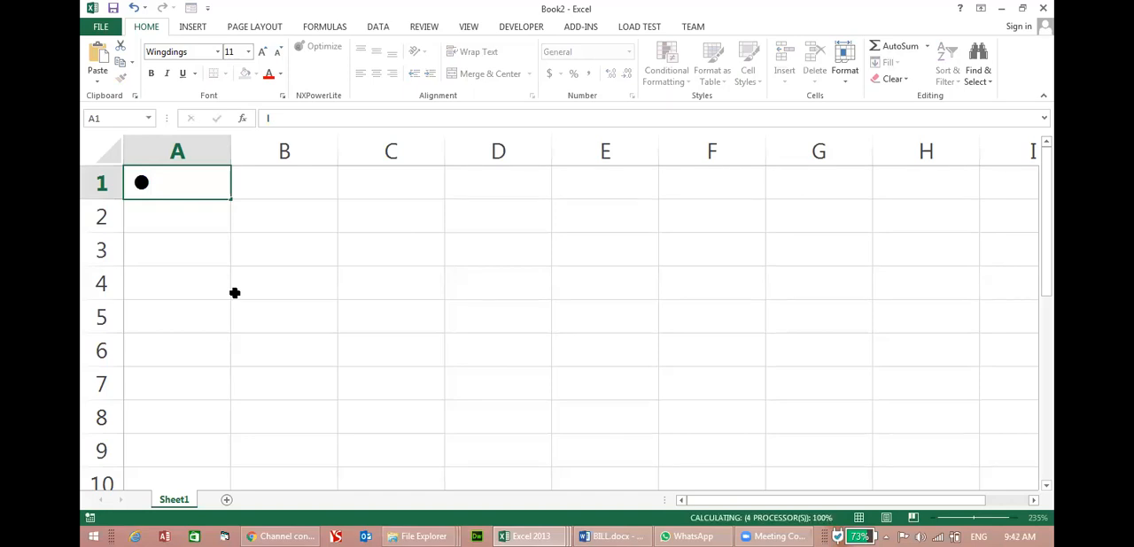
{"action": "key", "text": "Return"}
{"action": "left_click_drag", "start_coordinate": [226, 151], "coordinate": [162, 153]}
{"action": "left_click", "coordinate": [158, 182]}
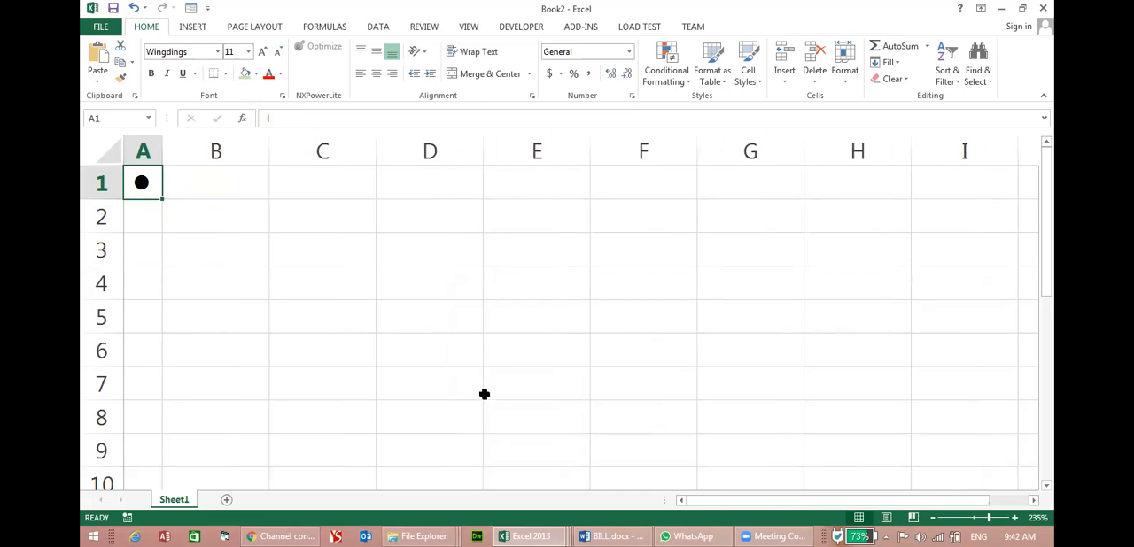
Switch to the dice.xlsm workbook and roll the dice several times.
{"action": "left_click", "coordinate": [537, 536]}
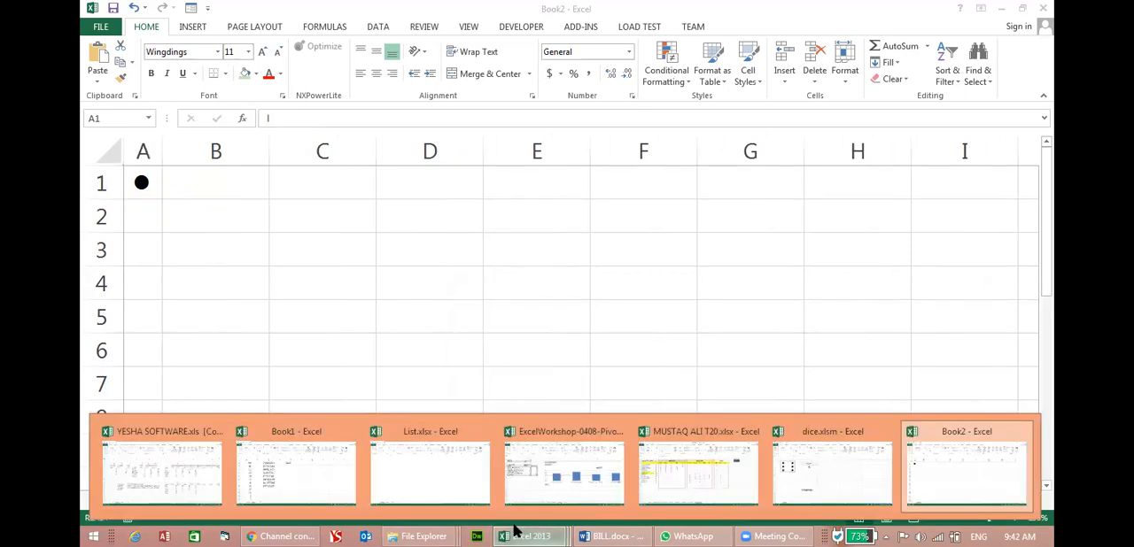
{"action": "left_click", "coordinate": [813, 464]}
{"action": "left_click", "coordinate": [364, 314]}
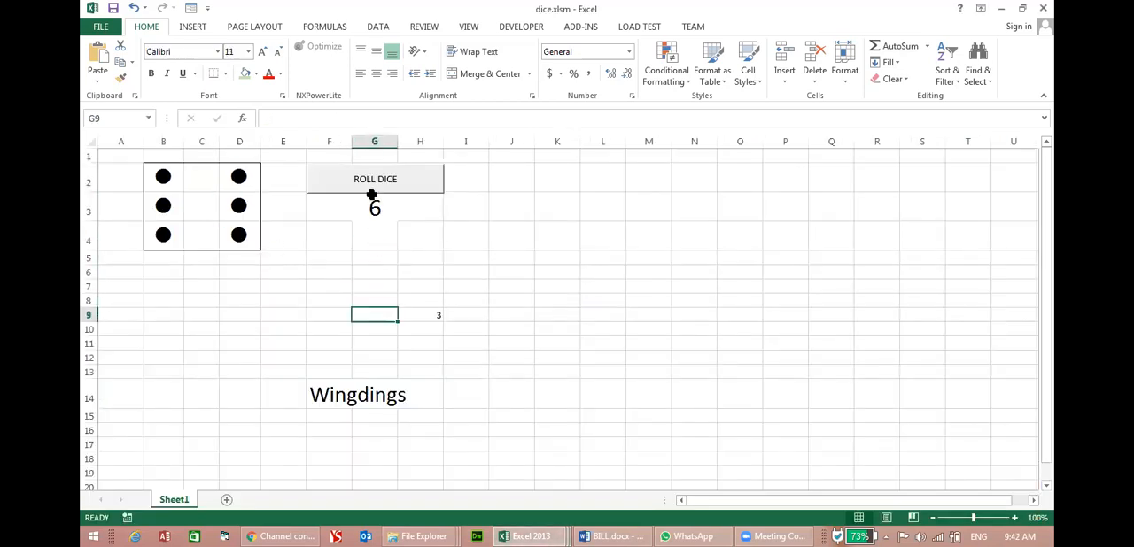
{"action": "left_click", "coordinate": [394, 188]}
{"action": "left_click", "coordinate": [397, 184]}
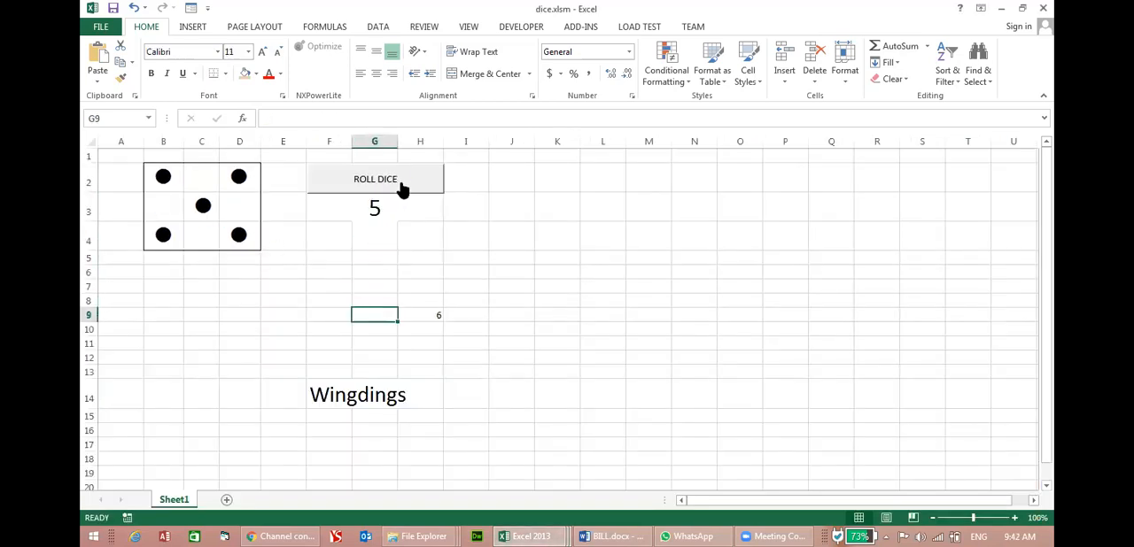
{"action": "left_click", "coordinate": [401, 189]}
{"action": "left_click", "coordinate": [400, 188]}
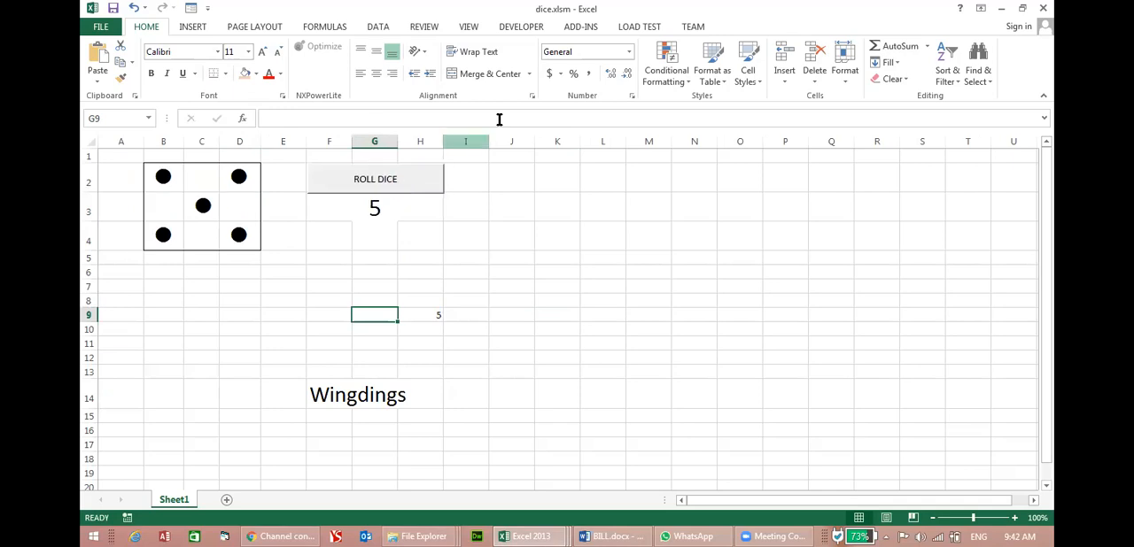